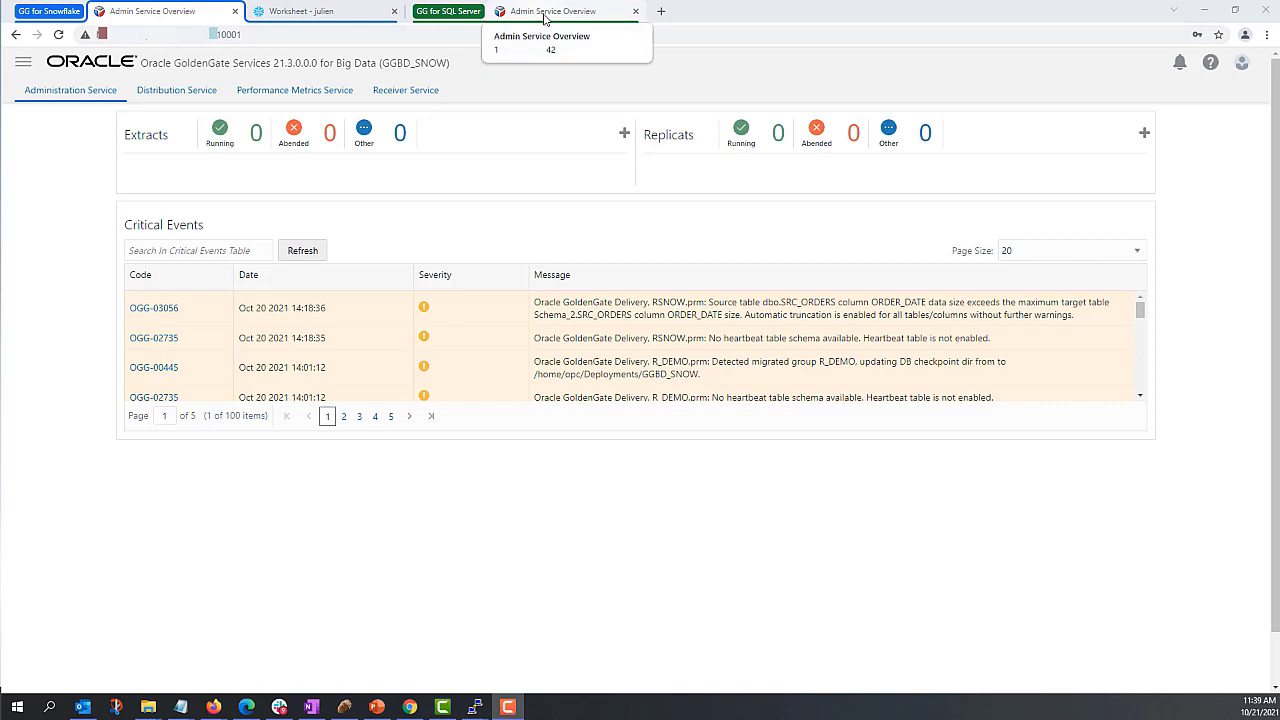
Step: Switch to the GoldenGate for SQL Server deployment and review the EXTRDS extract's process information and total statistics
click(544, 14)
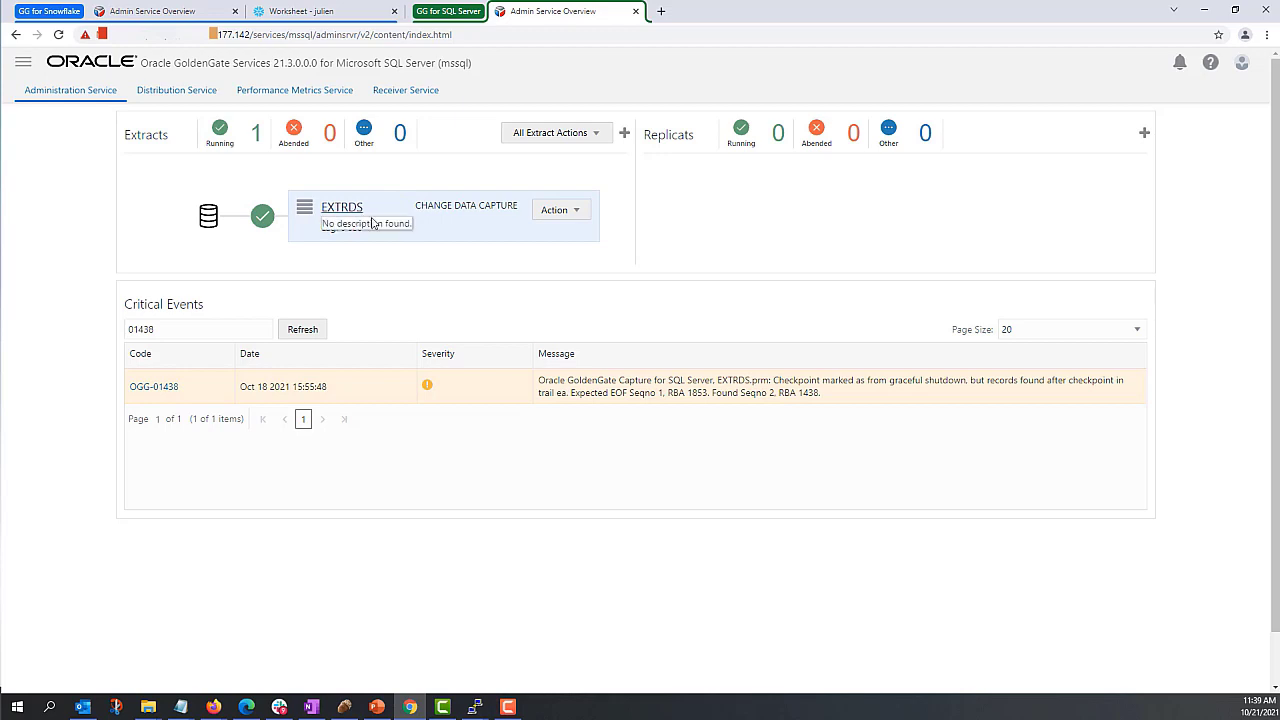
click(342, 210)
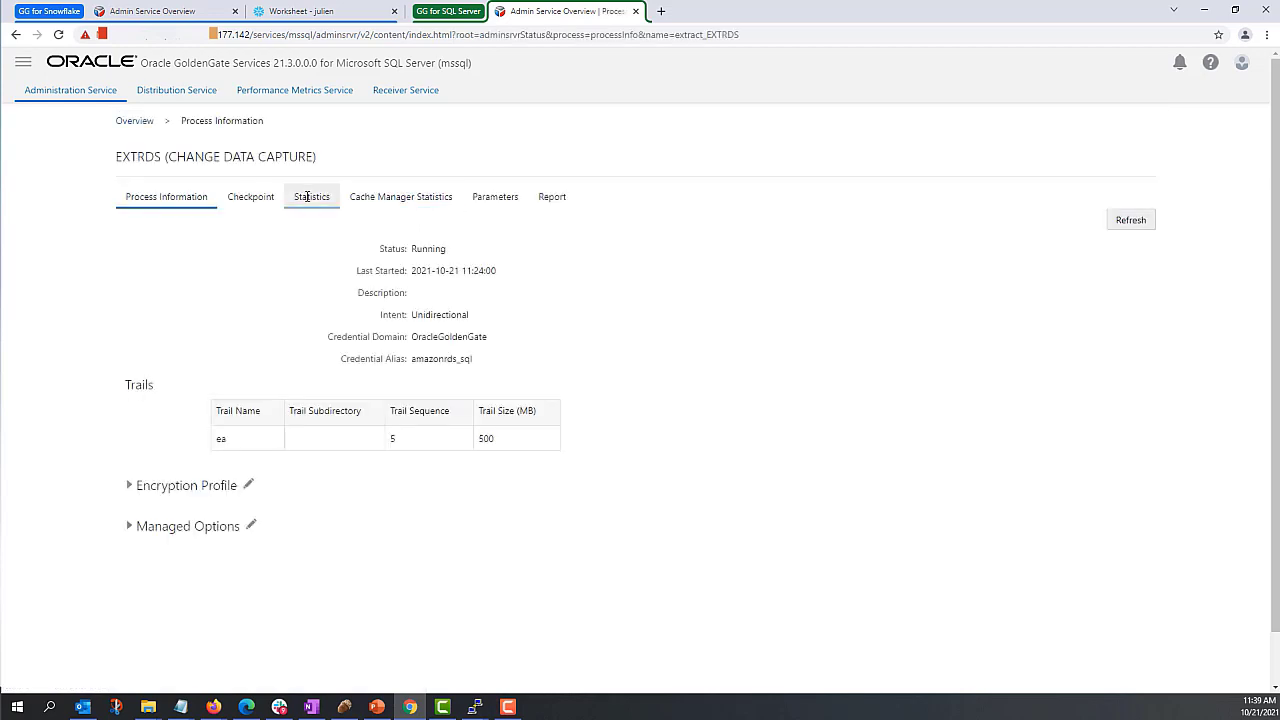
click(308, 197)
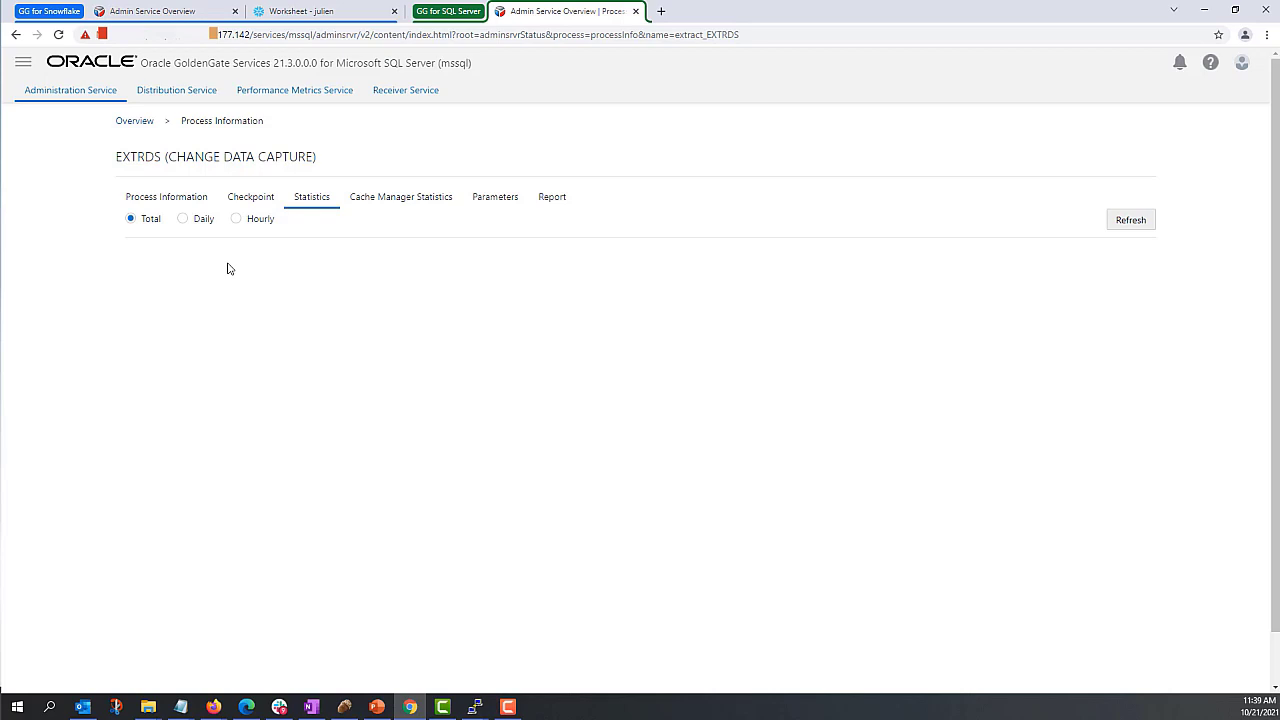
click(134, 122)
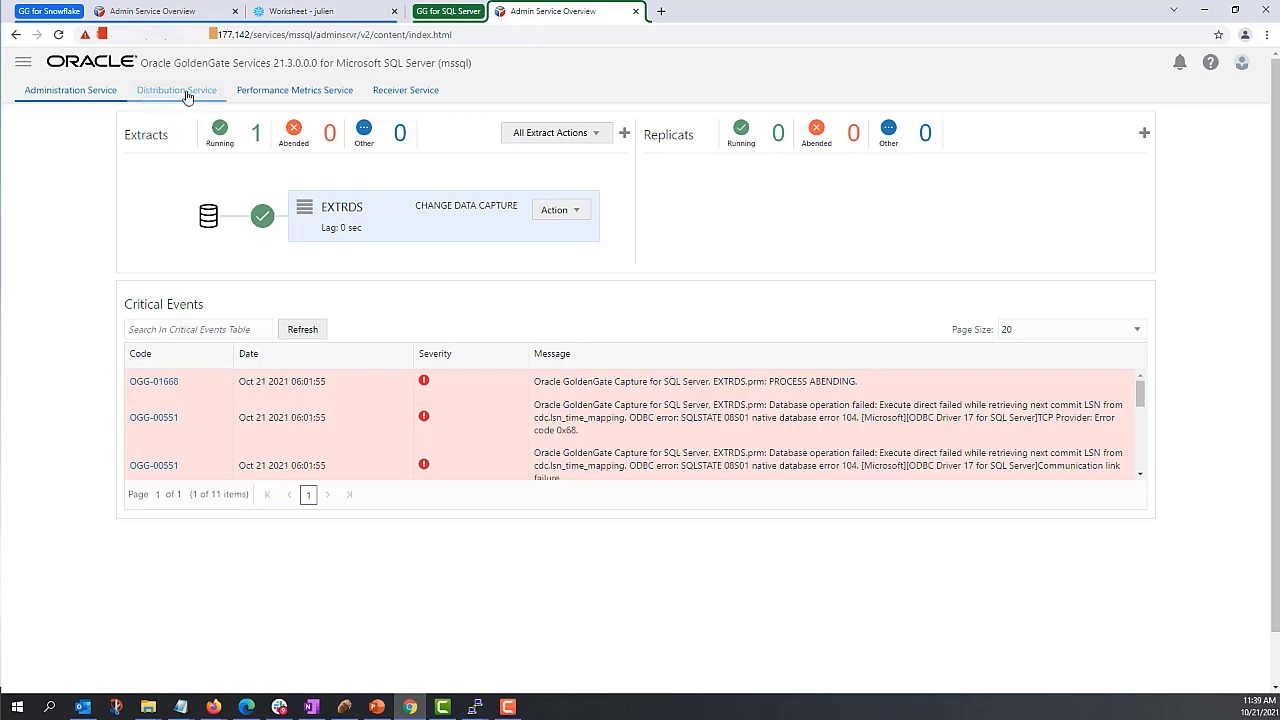
Step: Examine the sql_snow distribution path and its target trail name, and return to the Administration Service overview
click(180, 91)
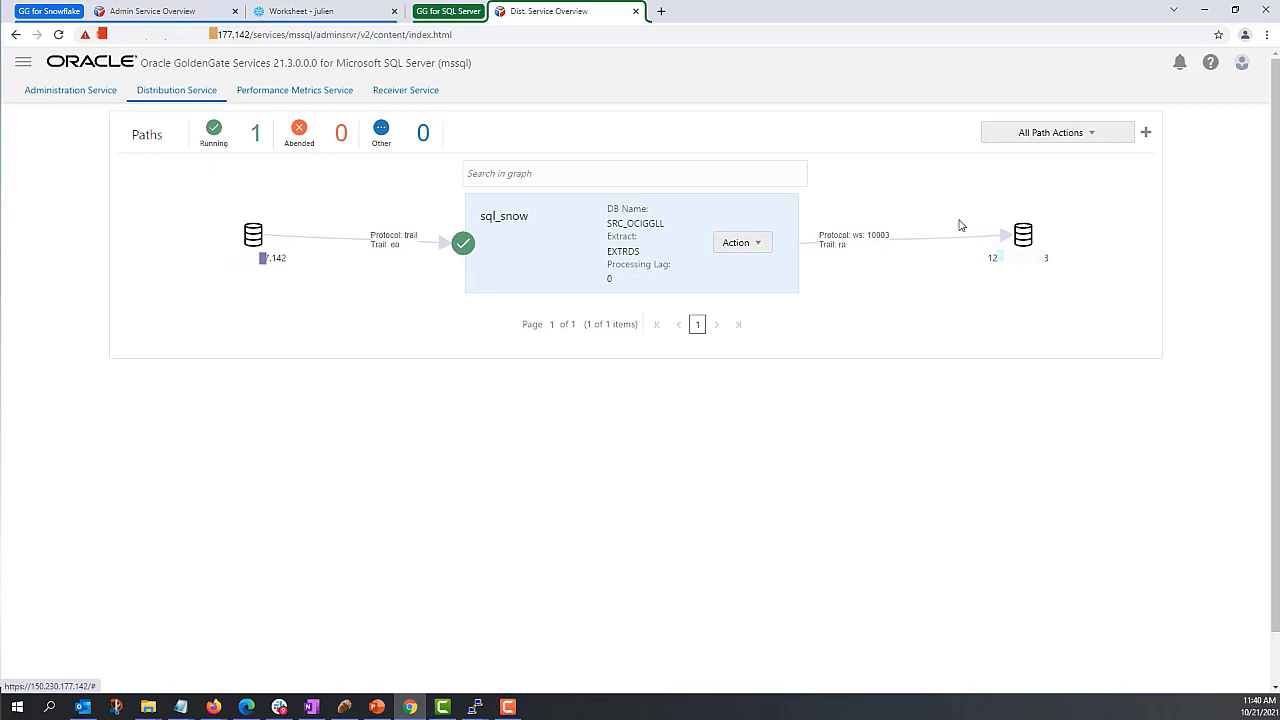
double_click(842, 245)
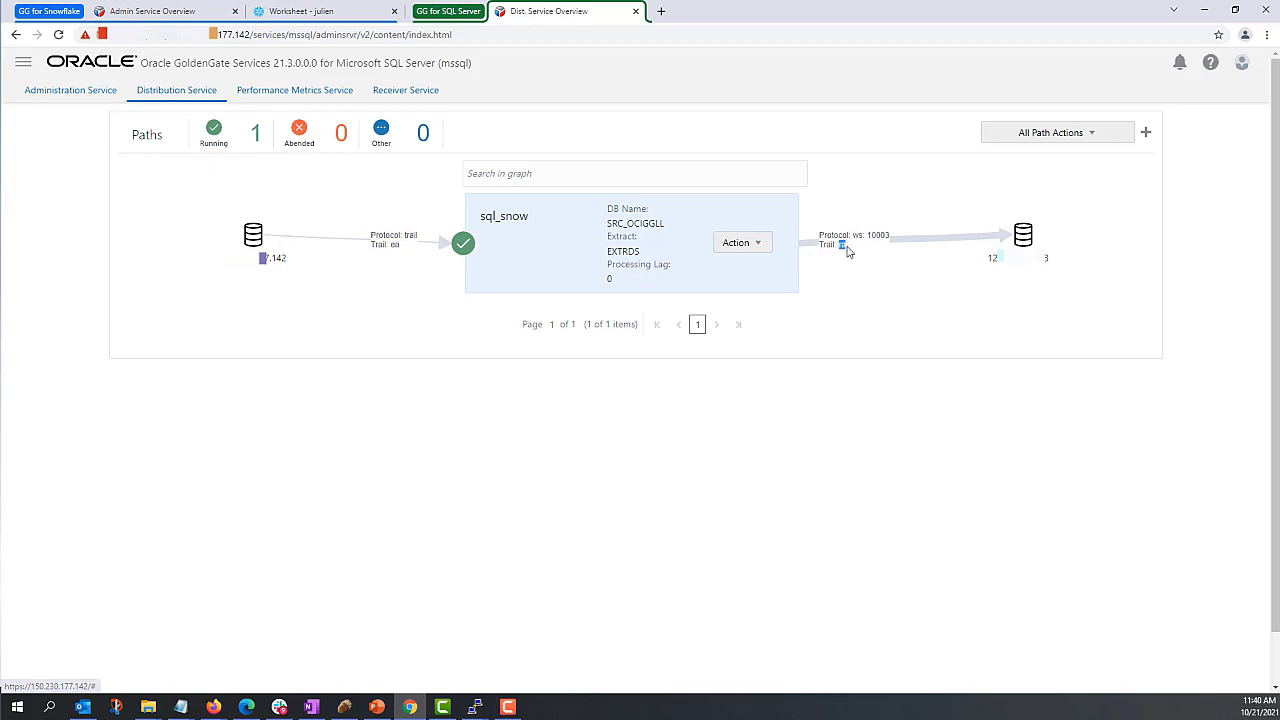
click(851, 263)
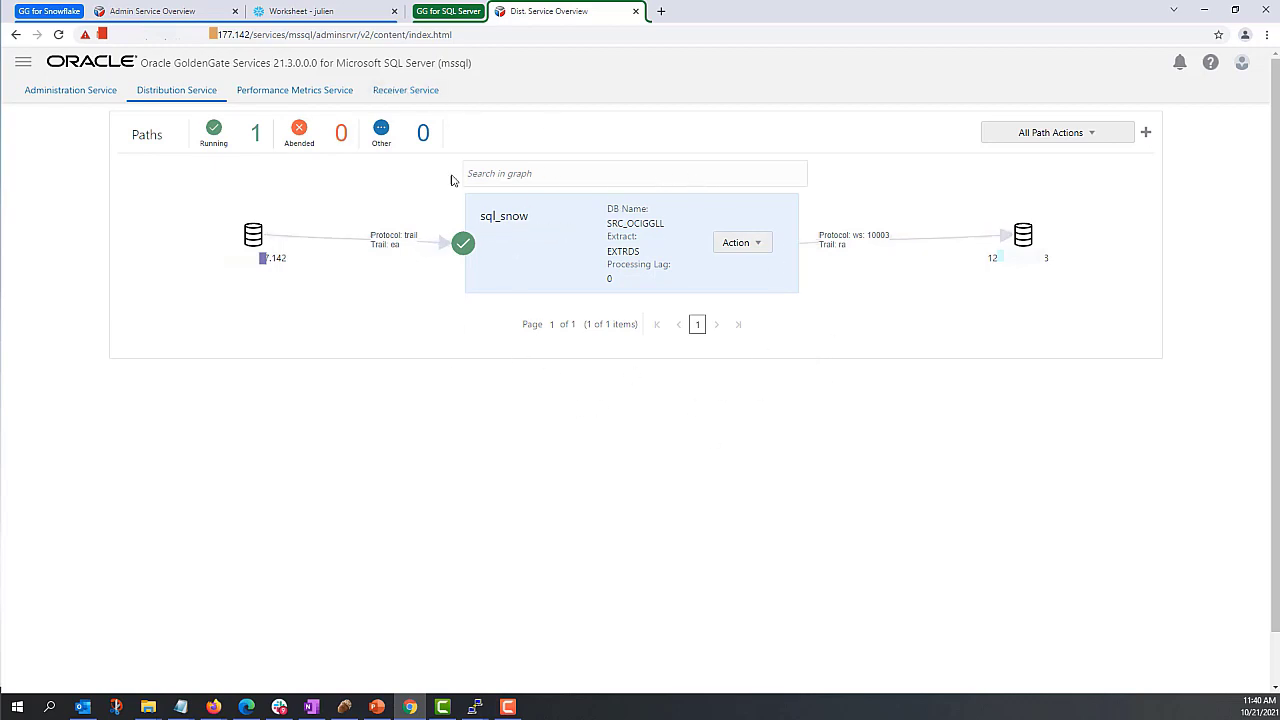
click(82, 90)
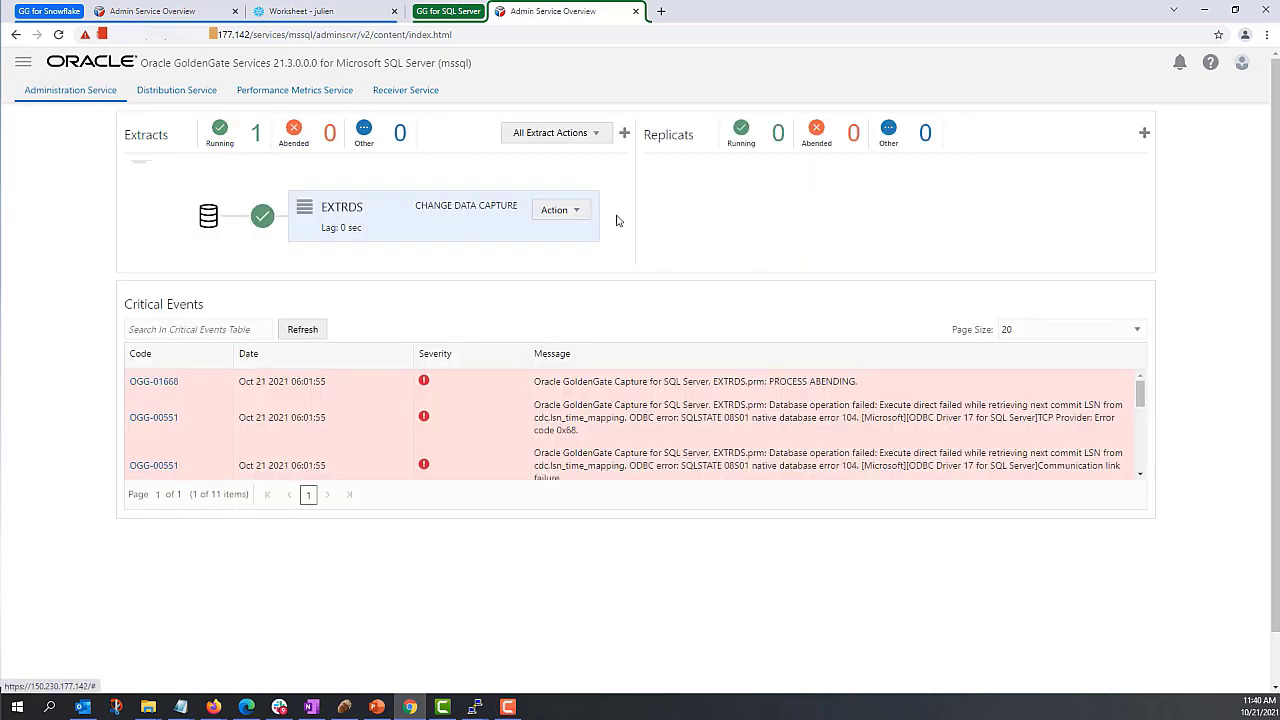
Step: From the Snowflake deployment, switch to the terminal and examine the snowflake.sh script and the snowflake-jdbc-3.13.3 directory path
click(140, 14)
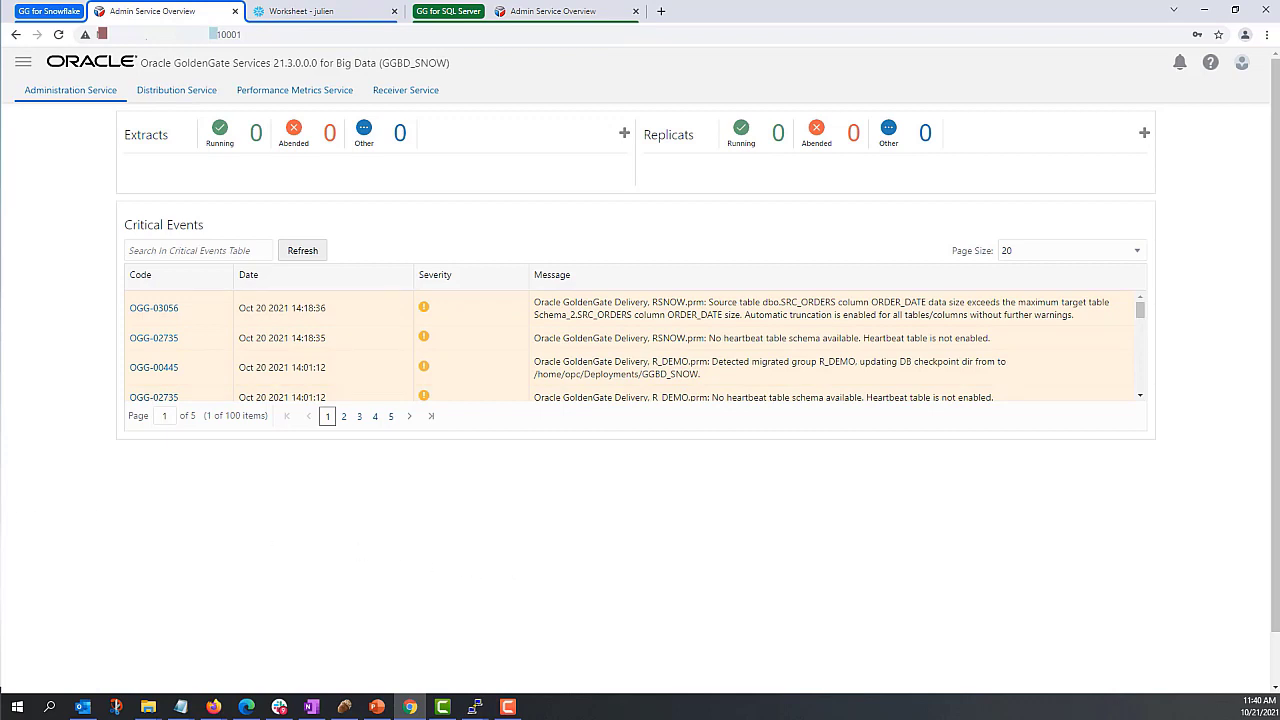
key(alt+Tab)
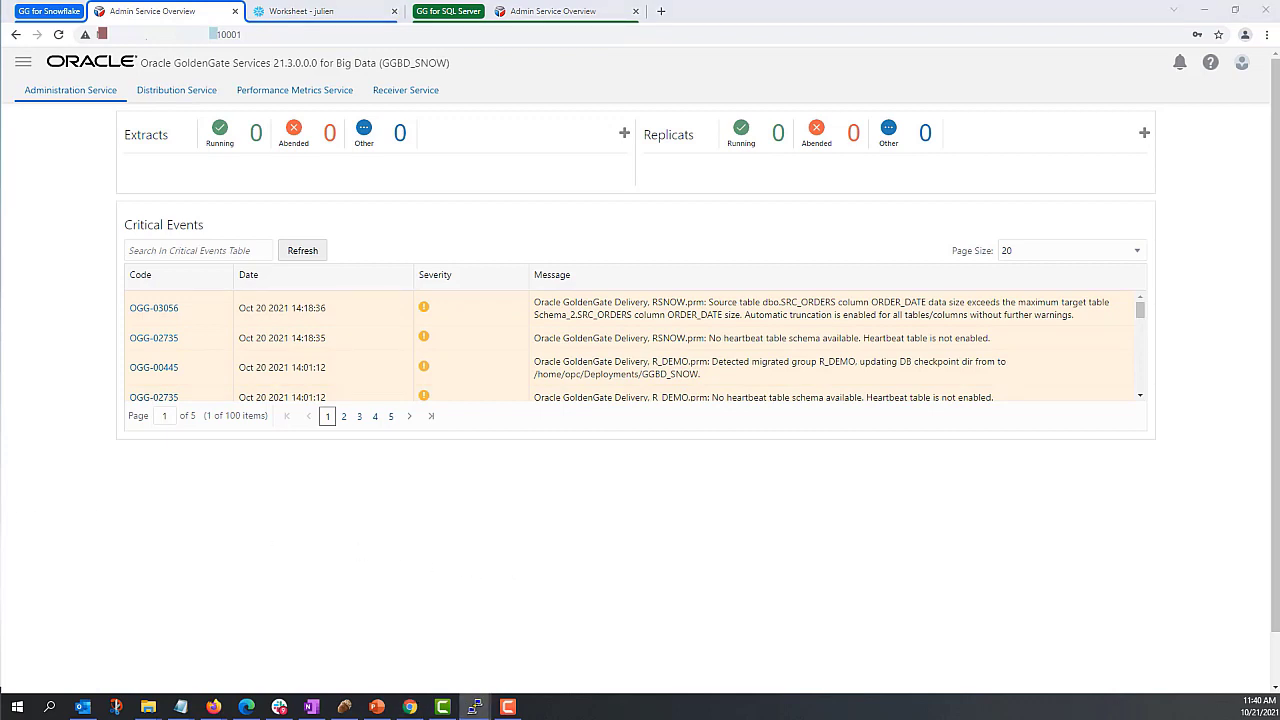
drag(0, 300, 296, 337)
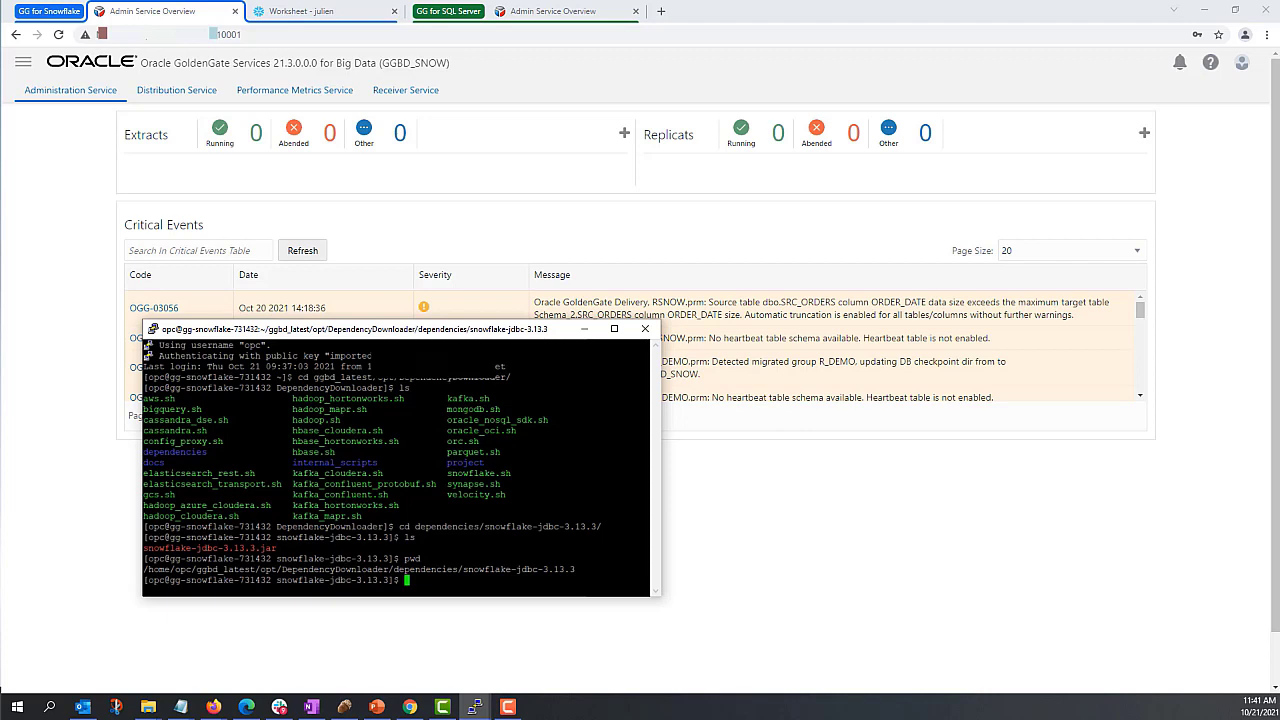
drag(448, 474, 510, 474)
click(508, 476)
drag(144, 569, 477, 569)
click(477, 569)
drag(650, 569, 157, 571)
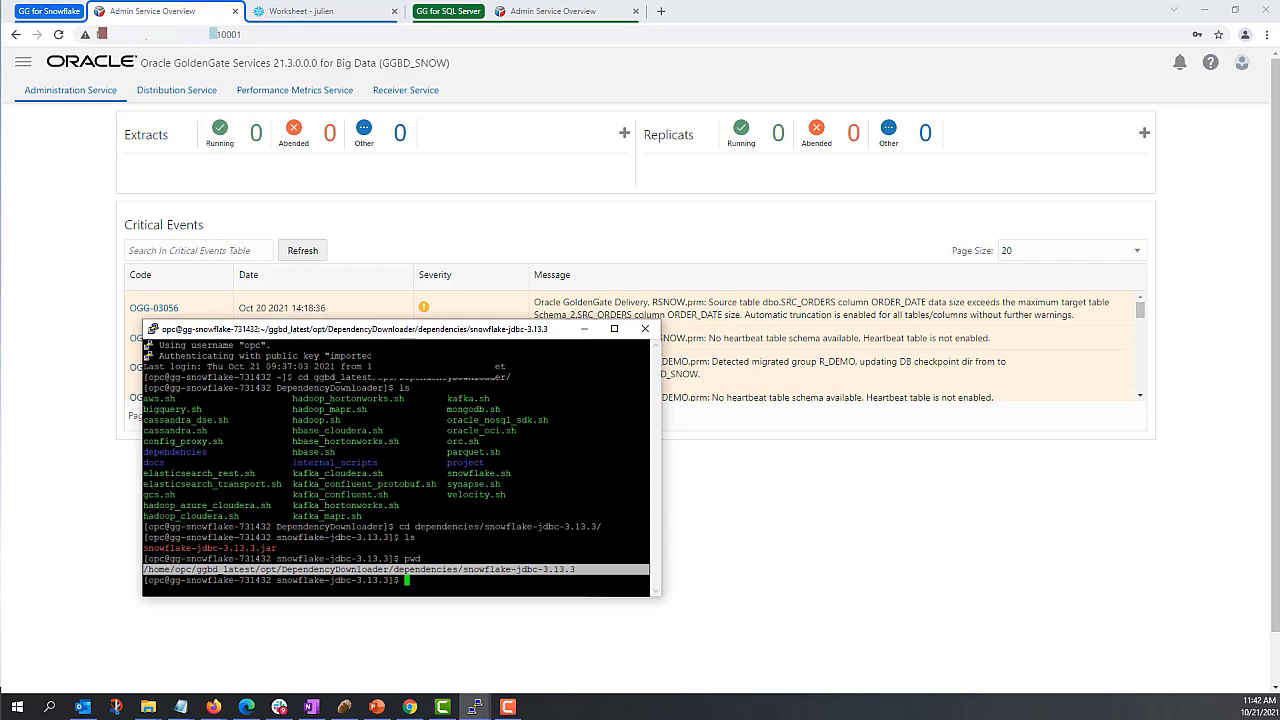
click(220, 572)
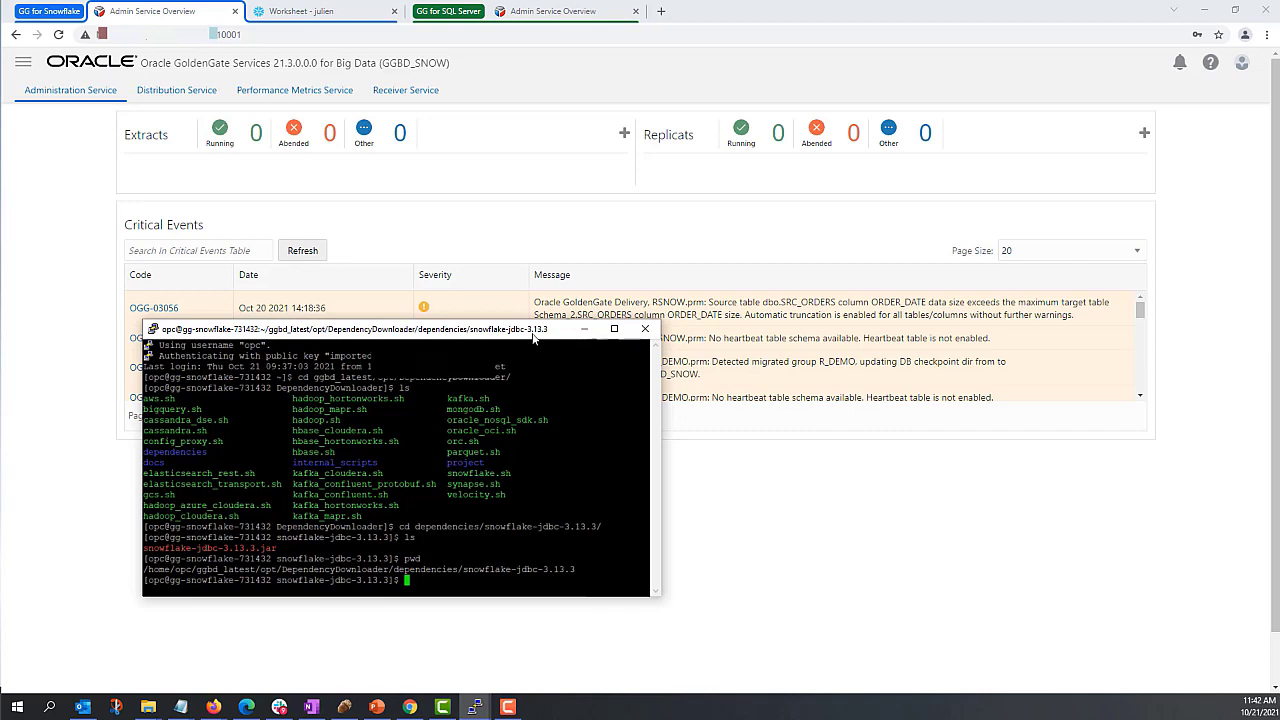
click(584, 329)
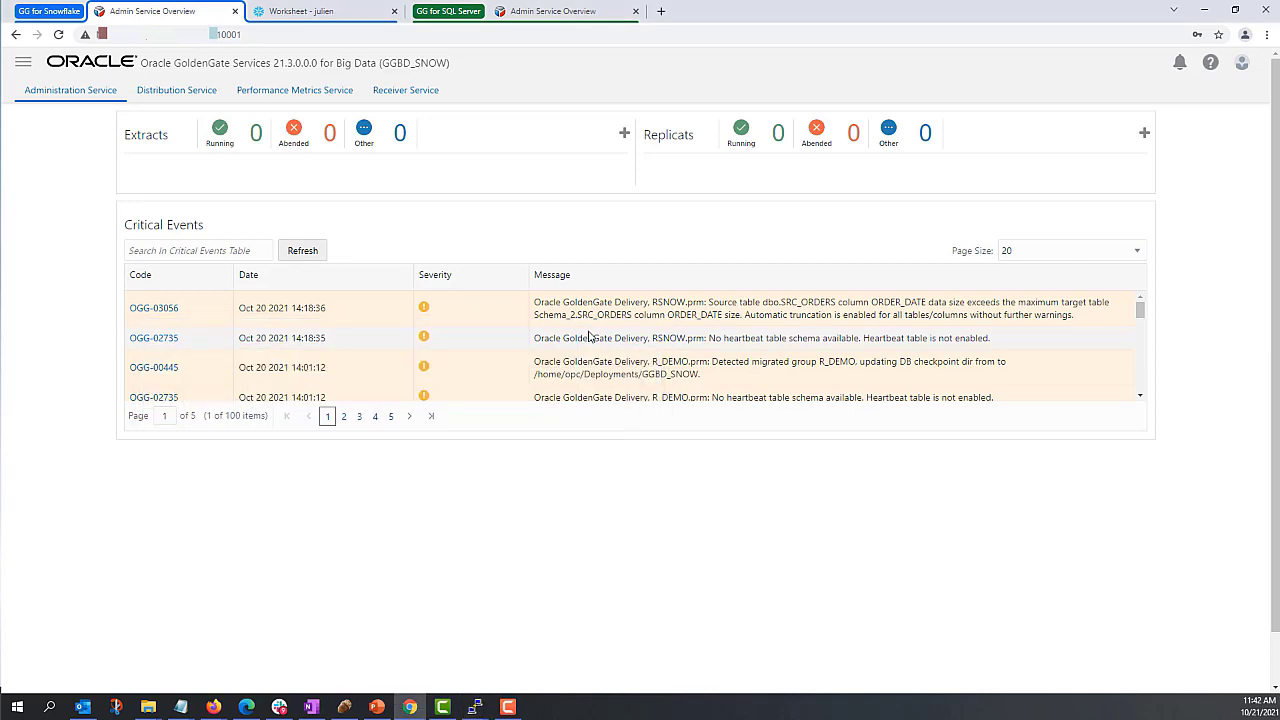
Step: Examine the domain, alias and user ID of the snowflake_user credential in the Snowflake deployment's database configuration
click(26, 62)
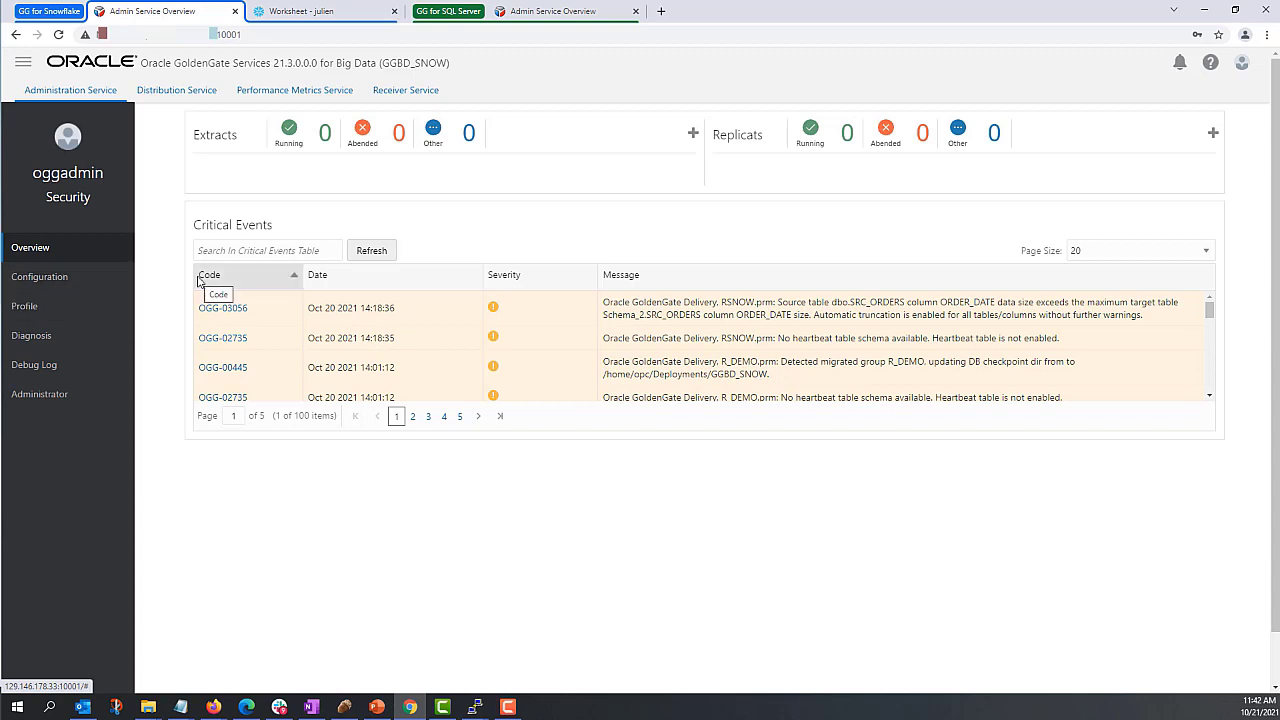
click(80, 290)
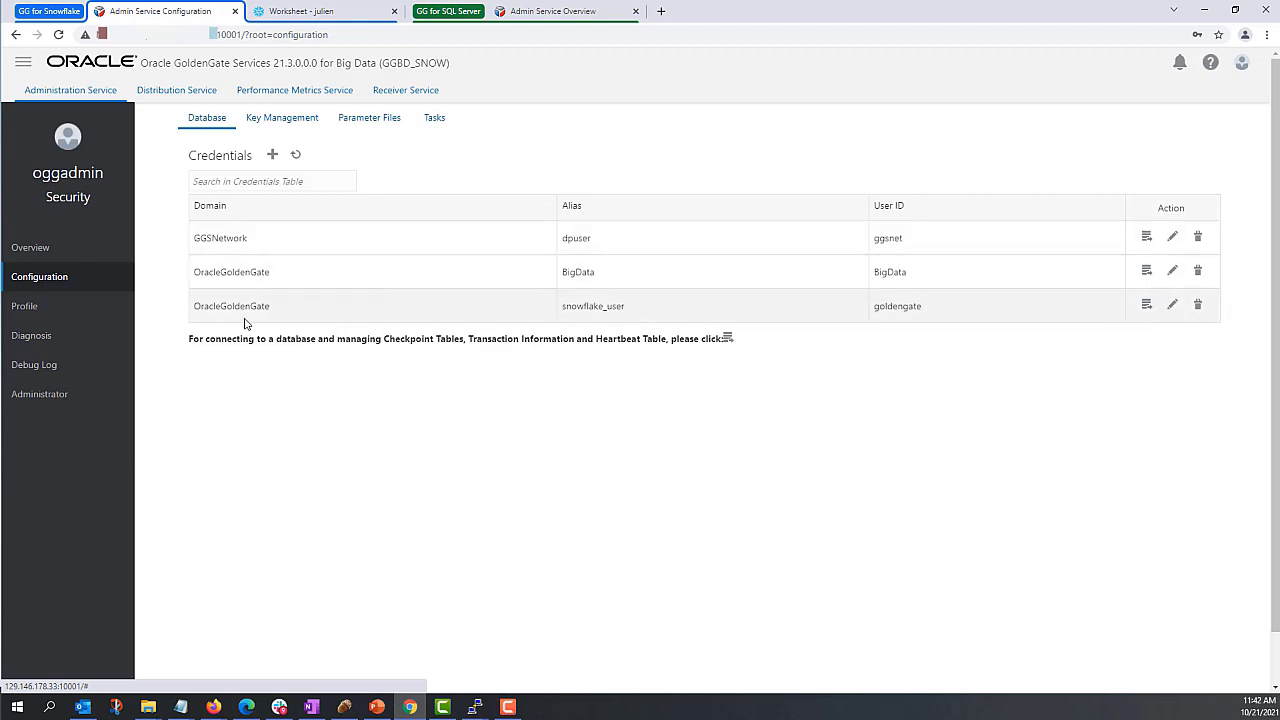
drag(196, 309, 918, 309)
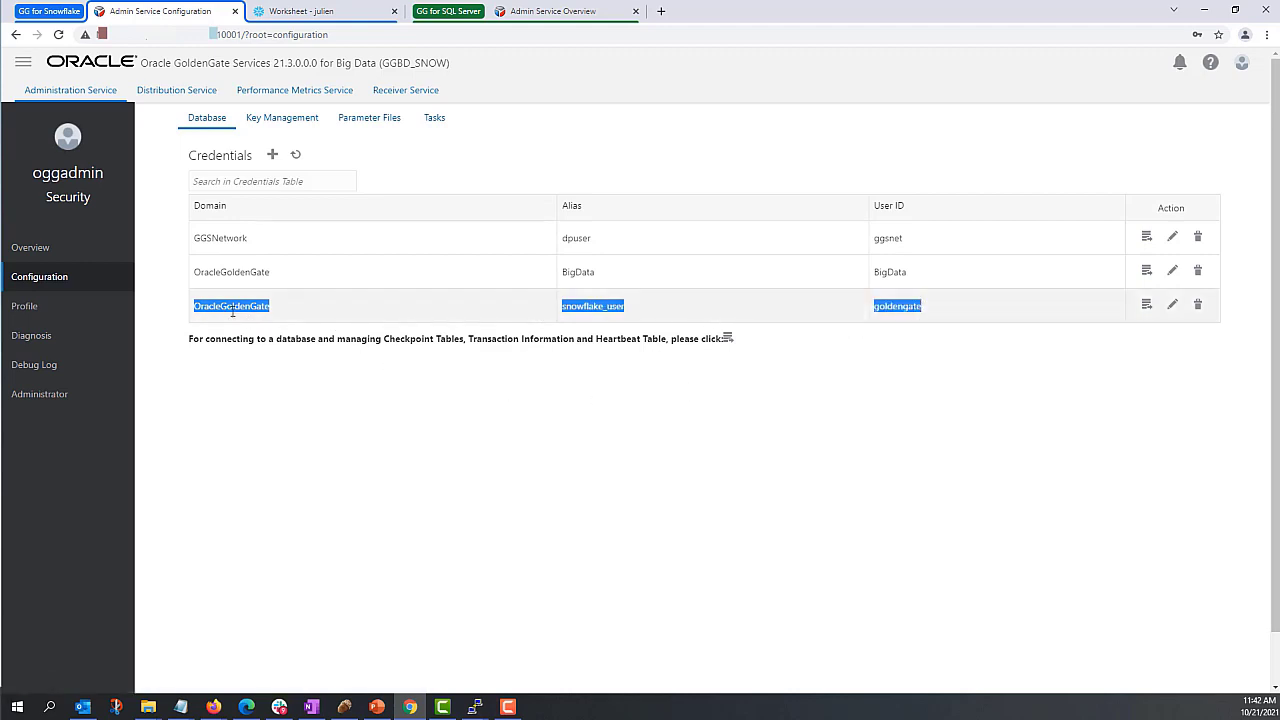
double_click(232, 309)
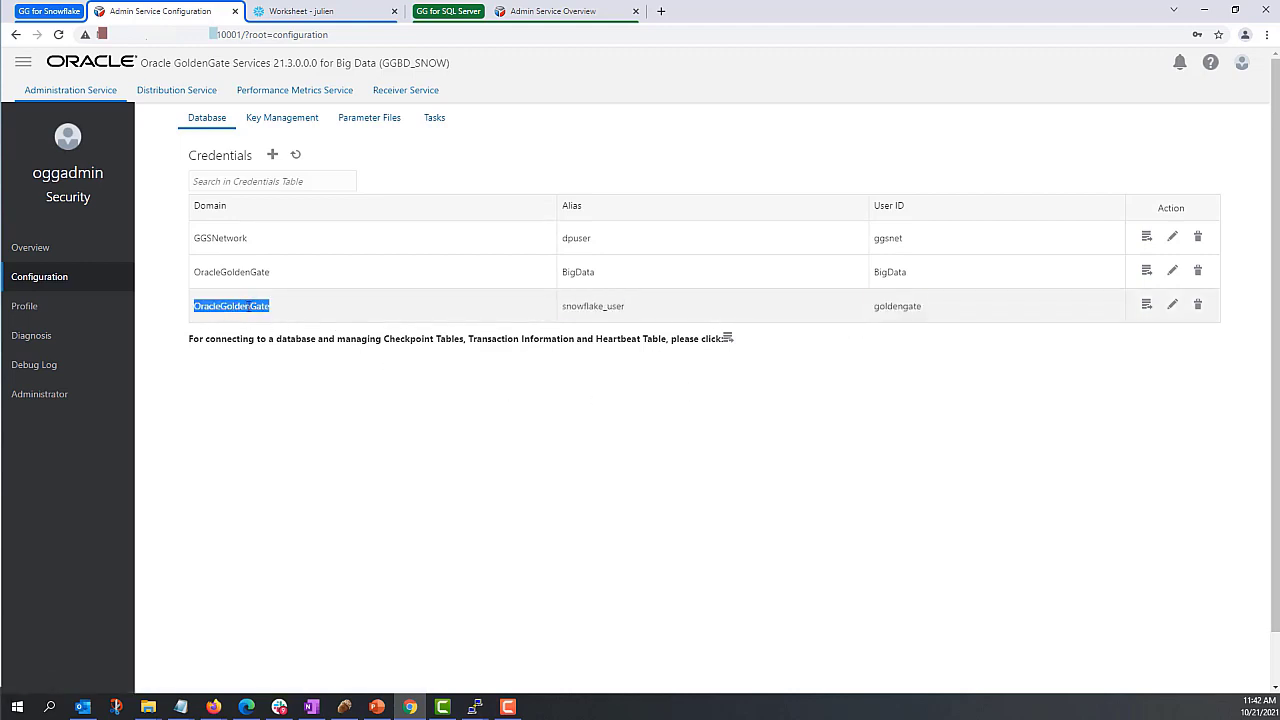
drag(560, 308, 628, 317)
click(598, 319)
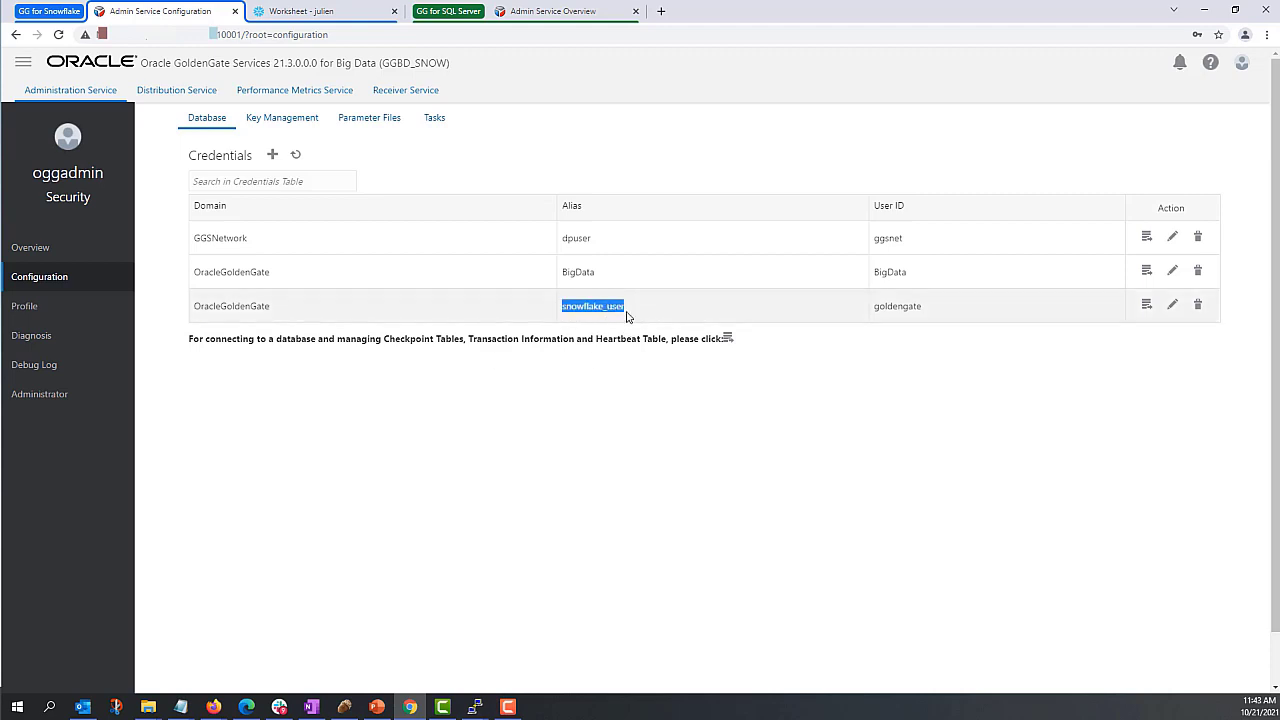
double_click(903, 307)
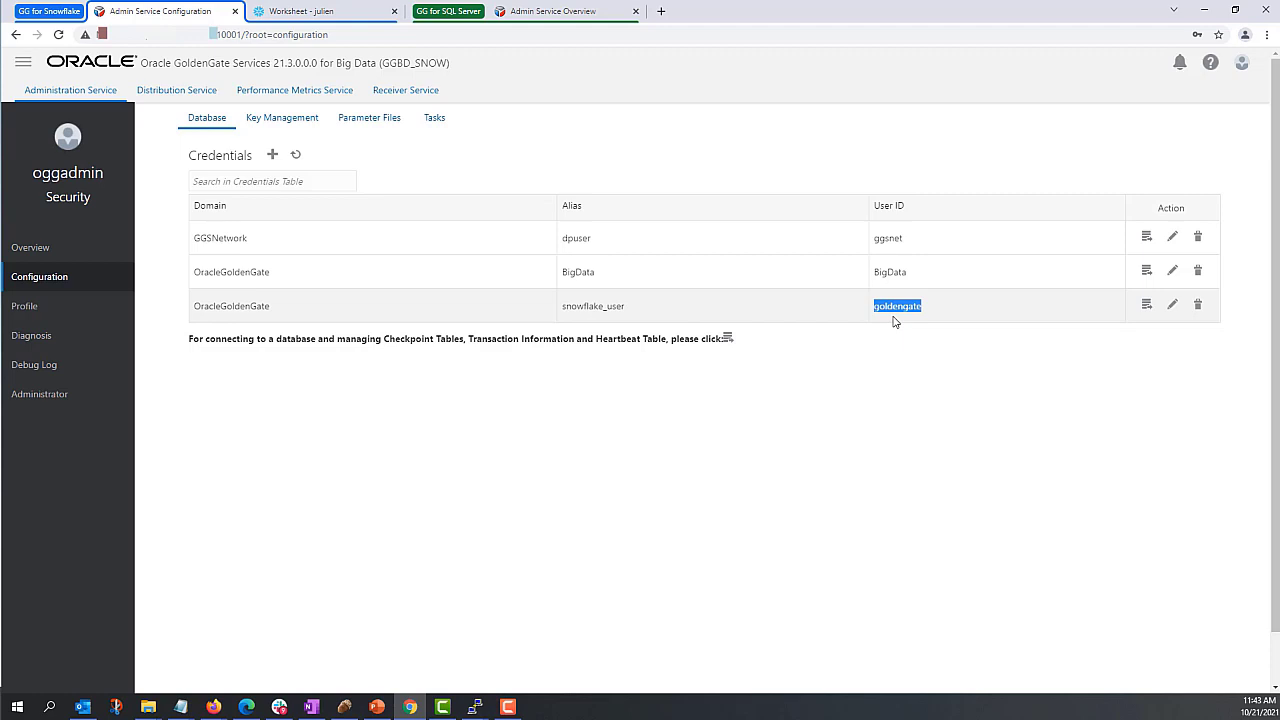
drag(558, 312, 630, 314)
double_click(305, 316)
click(309, 317)
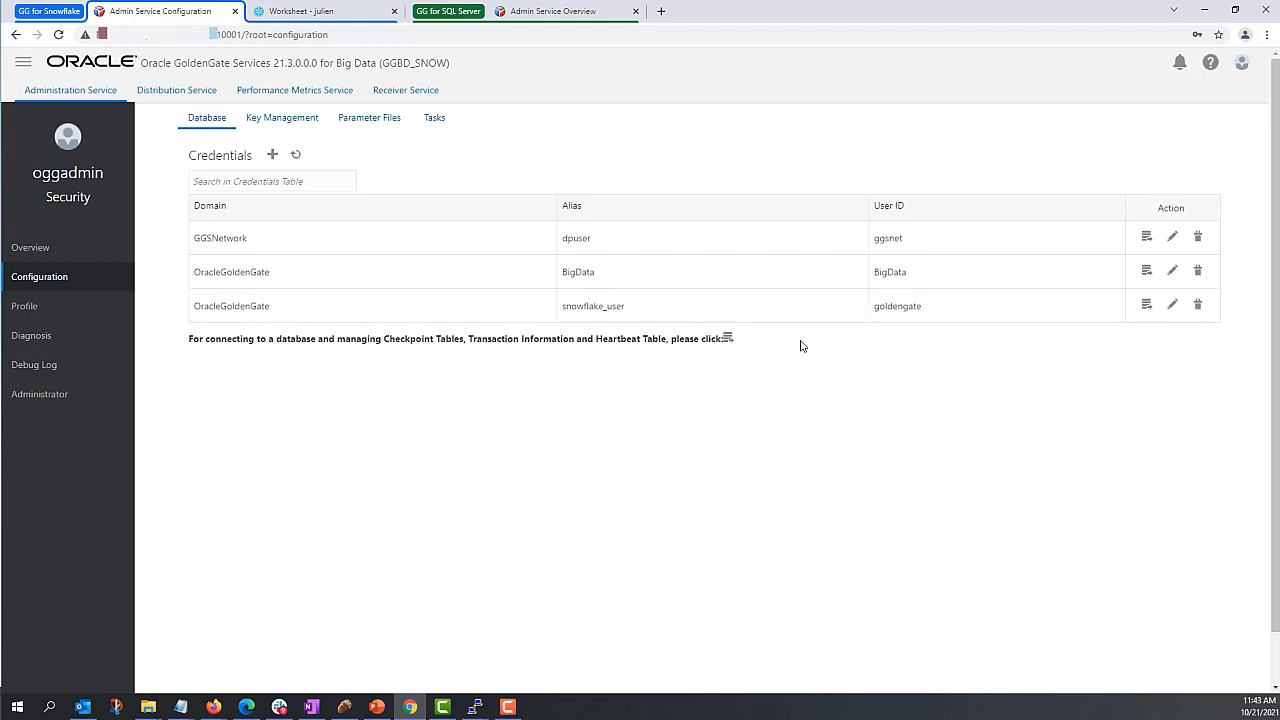
Step: Switch to the Snowflake worksheet, preview the SRC_ORDERS table in Schema_2 sorted by ORDER_ID descending, and check the highest order ID
click(295, 12)
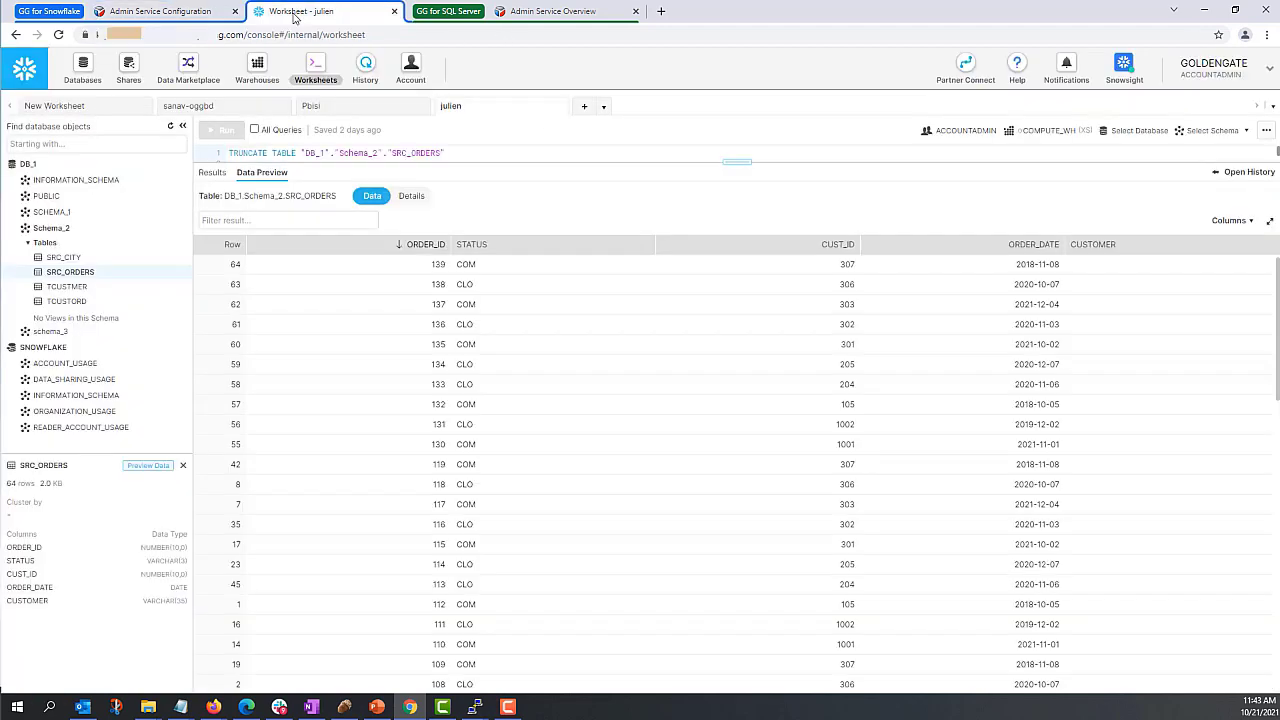
right_click(73, 276)
click(86, 280)
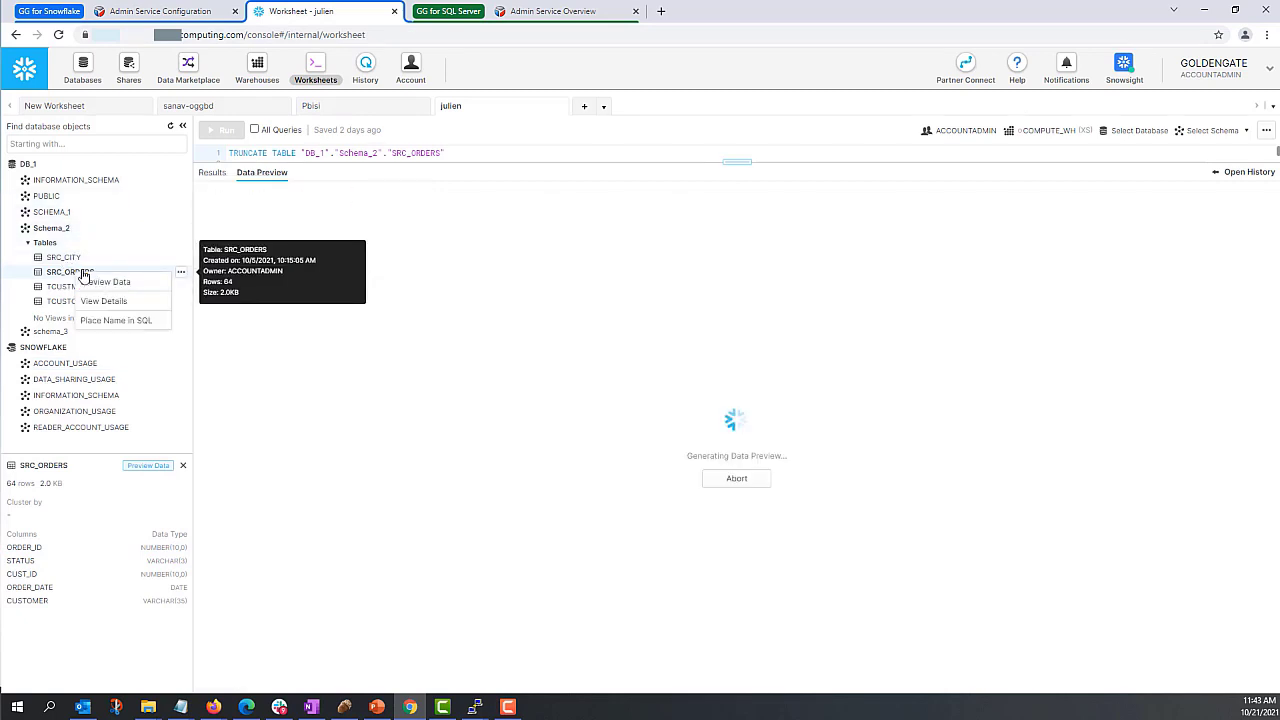
click(365, 250)
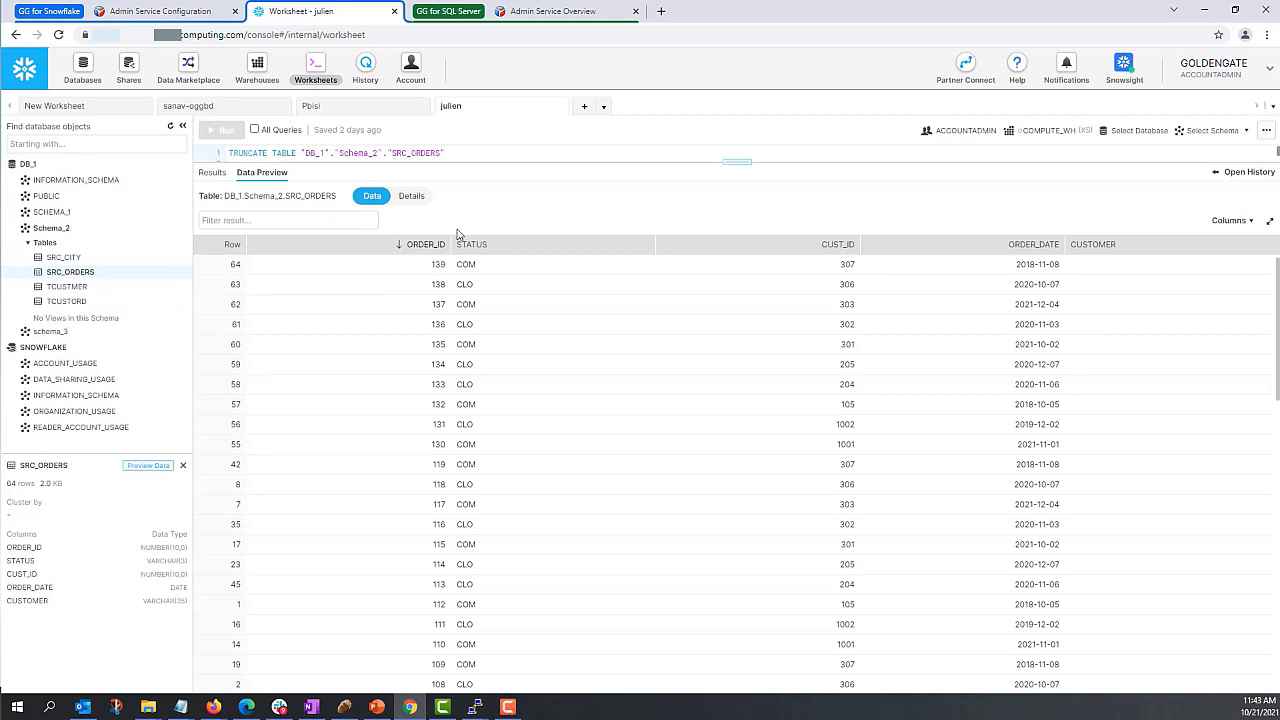
double_click(437, 265)
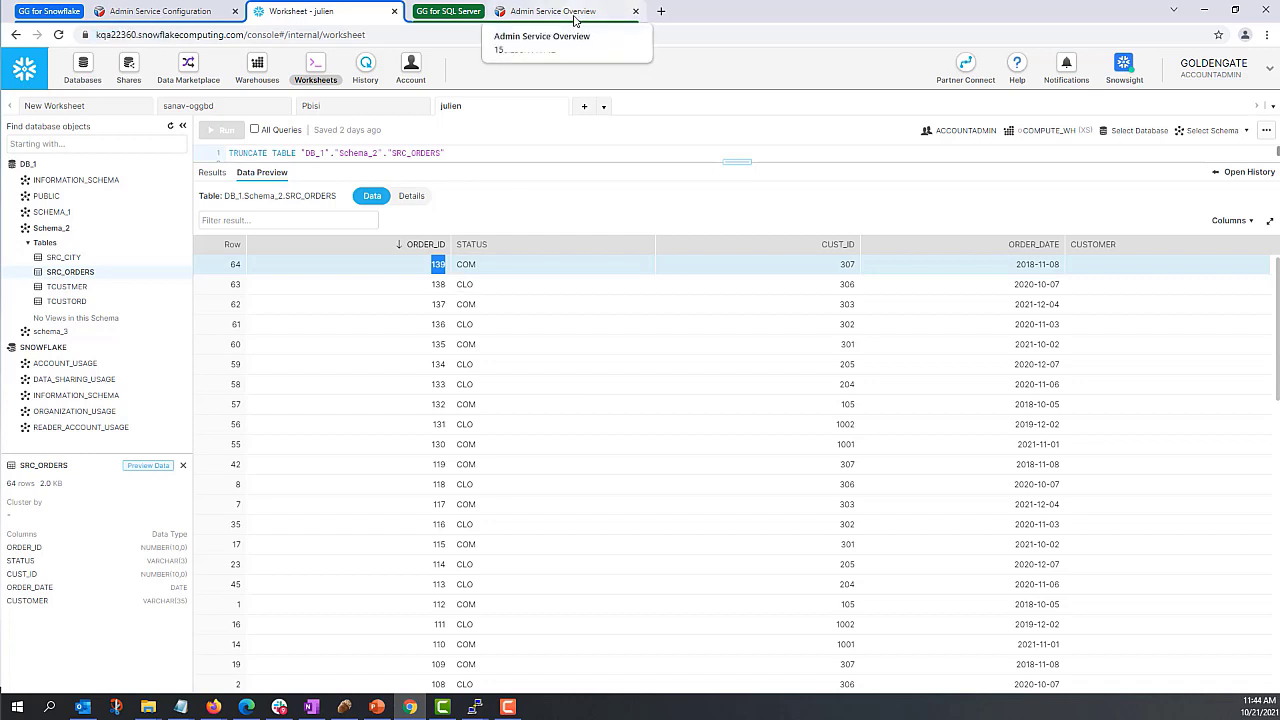
Step: Return to the GoldenGate for Snowflake overview and start adding a Replicat of type Classic Replicat
click(155, 13)
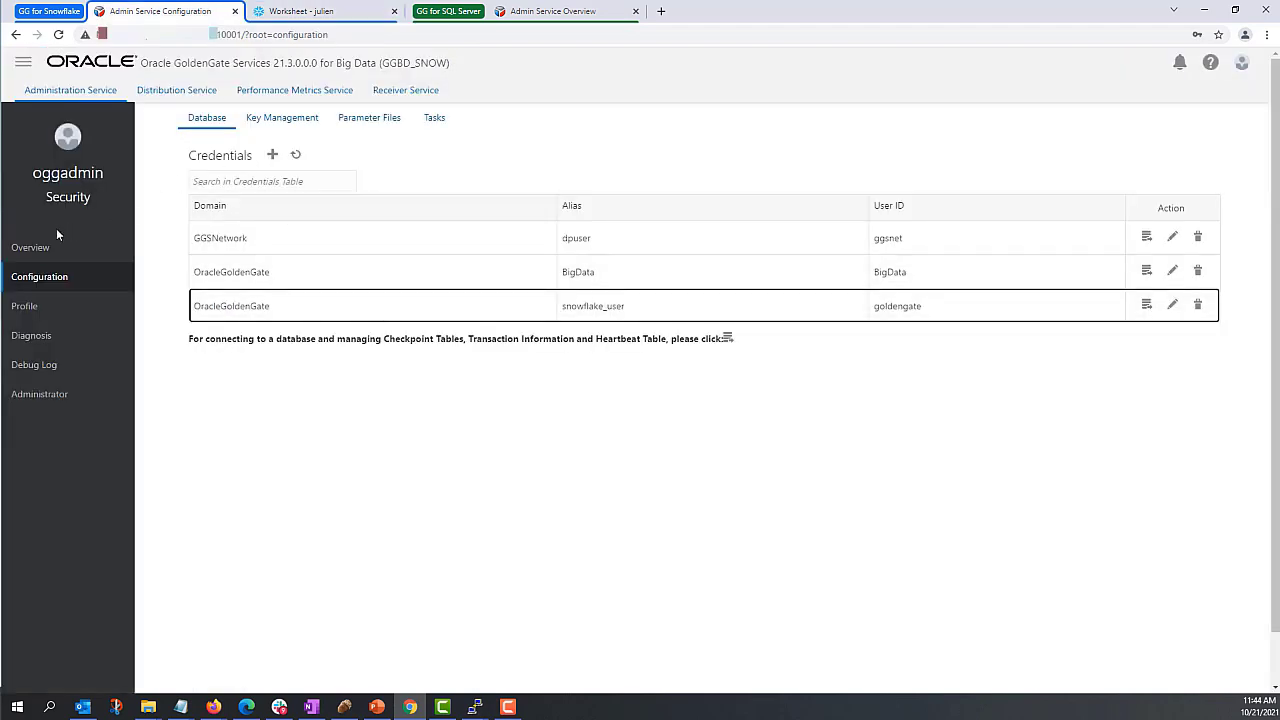
click(30, 252)
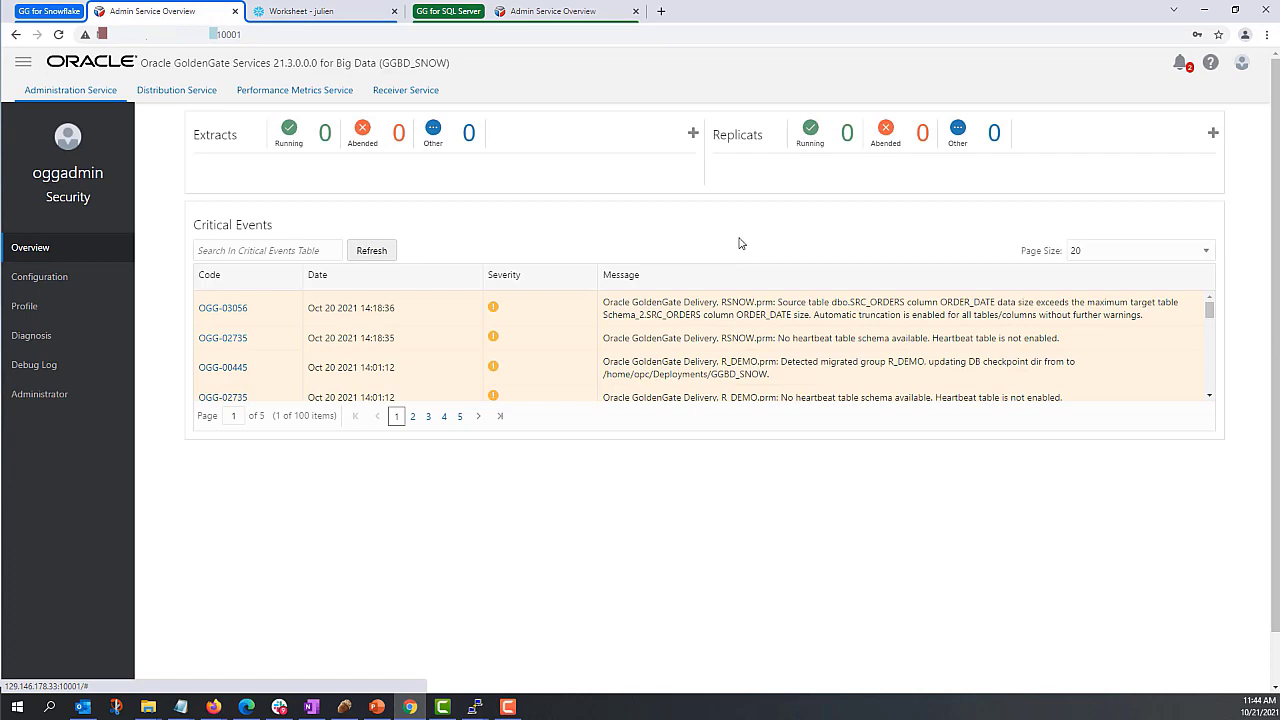
click(1212, 136)
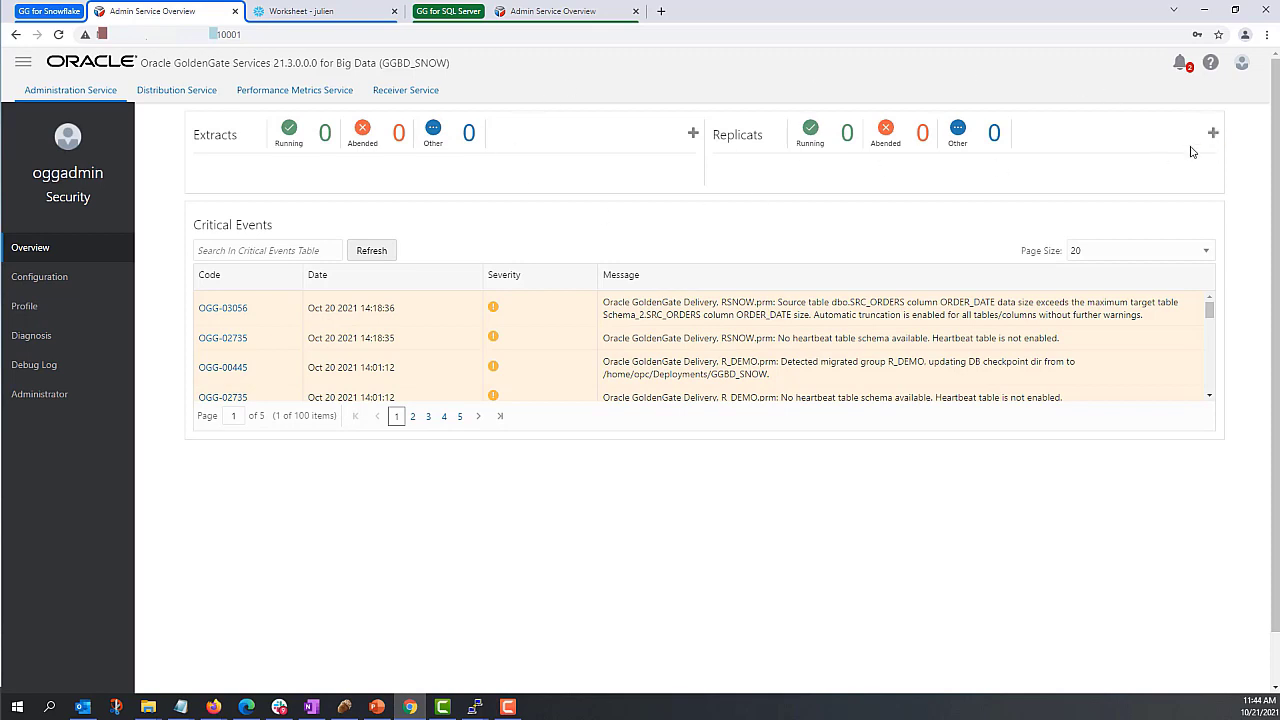
click(1213, 135)
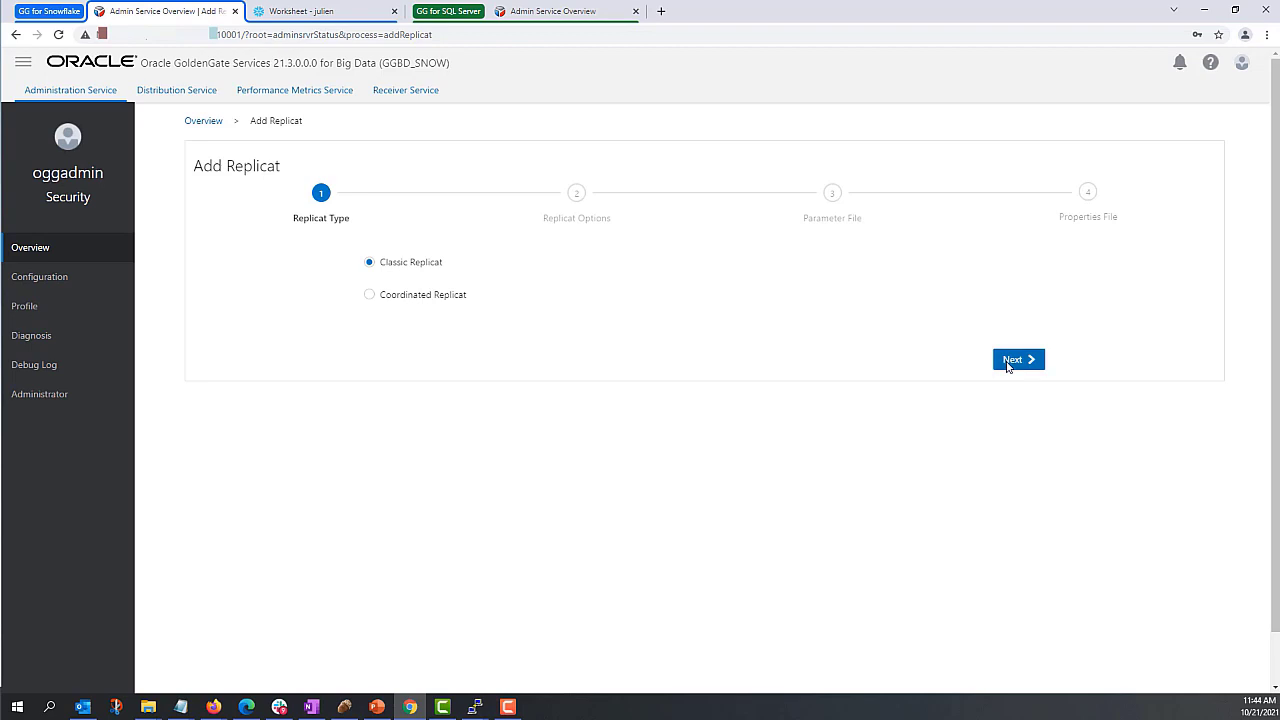
click(1012, 360)
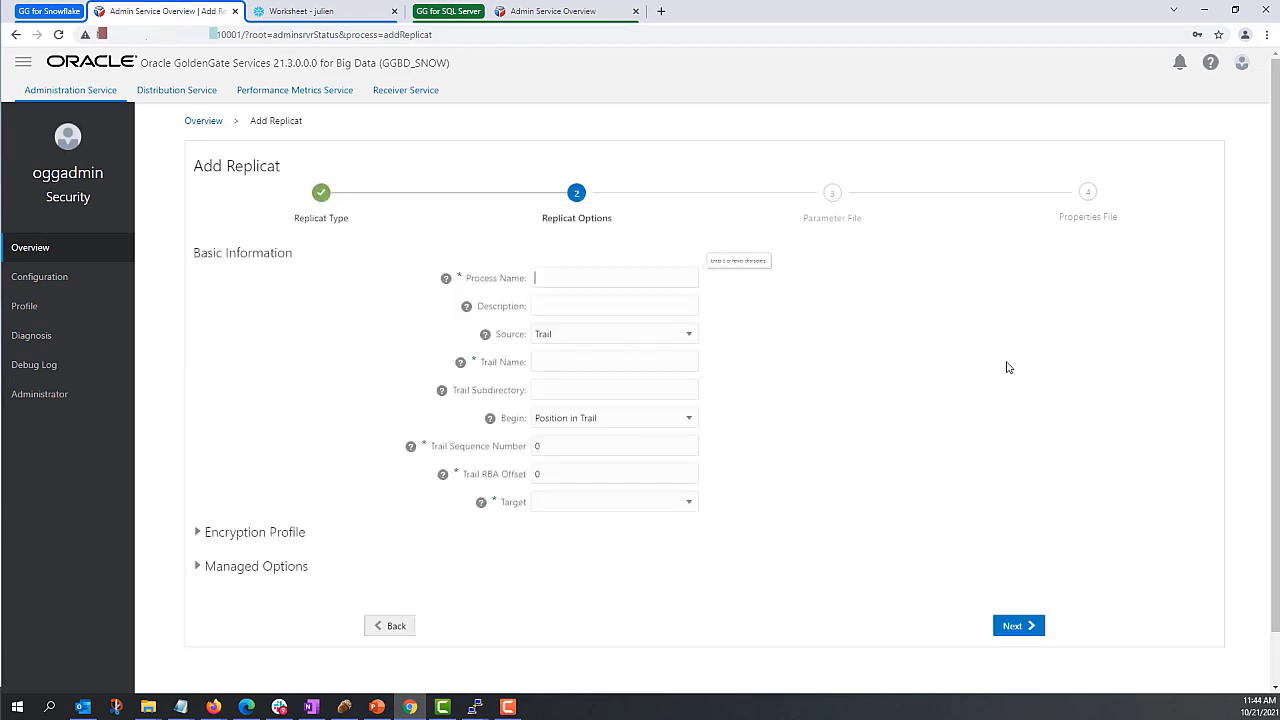
Step: Set the Replicat's process name to RSNOW and its trail name to ra
click(557, 278)
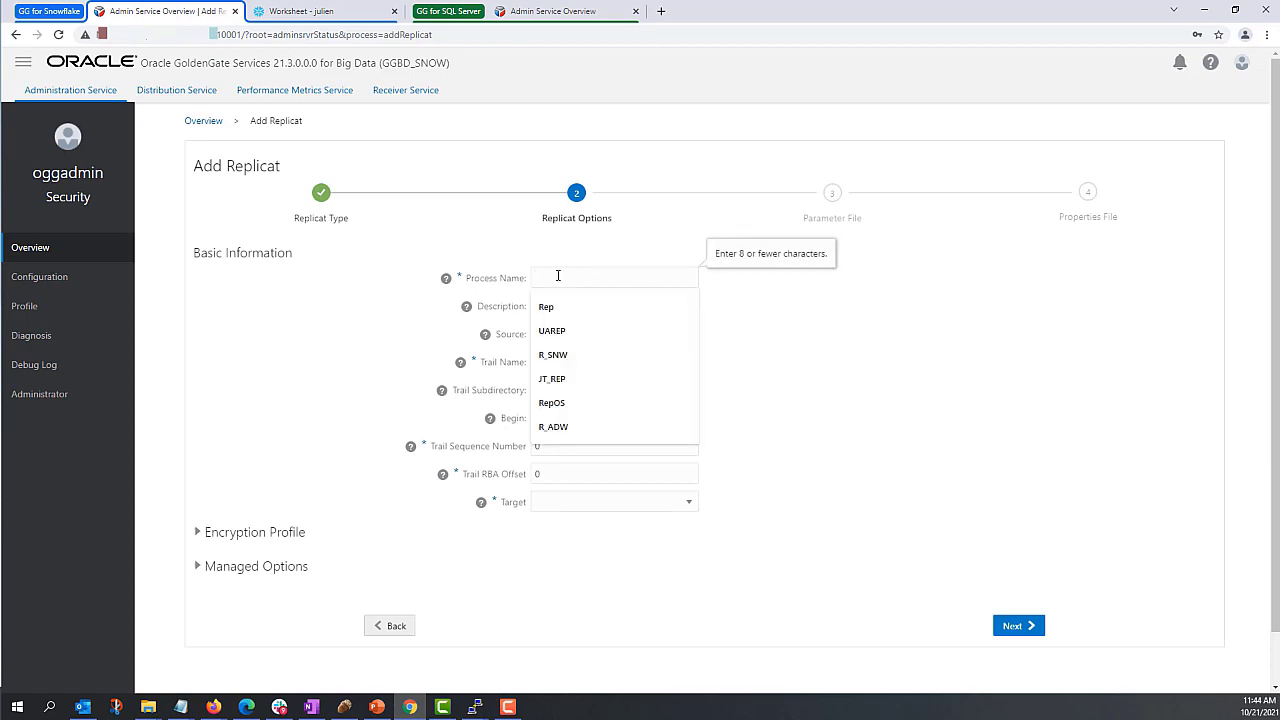
text(RS)
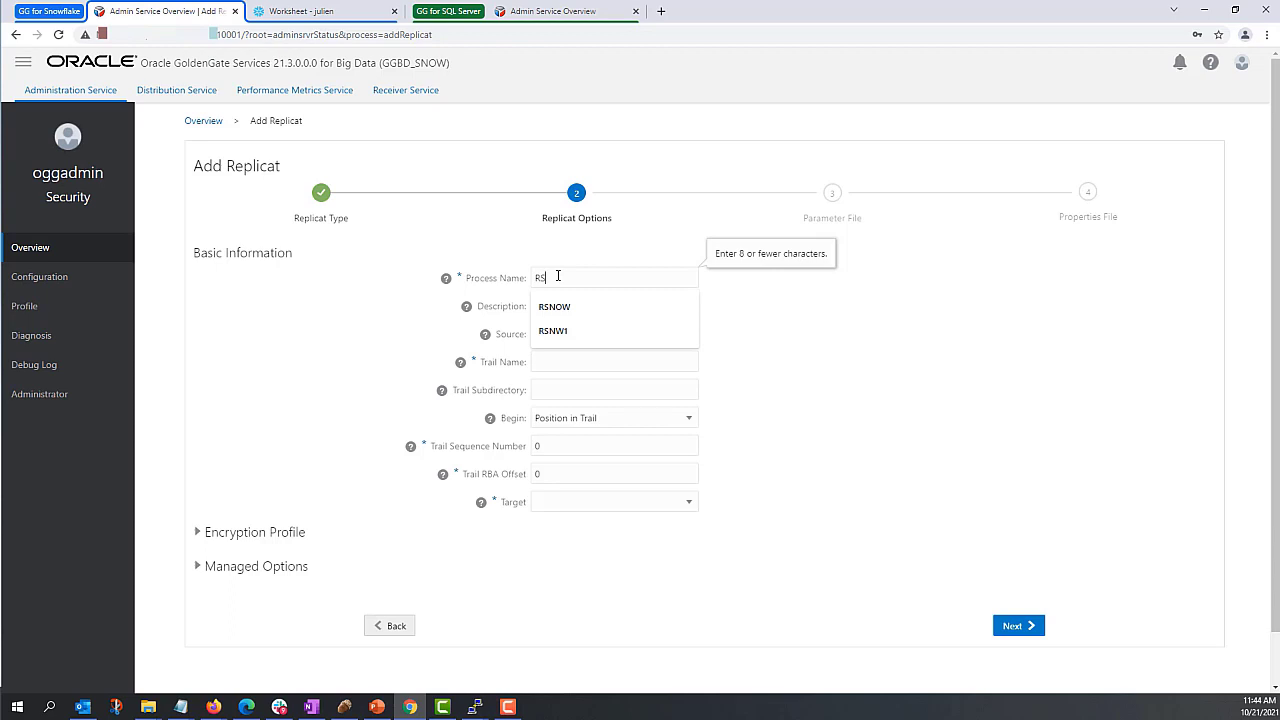
key(Down)
key(Return)
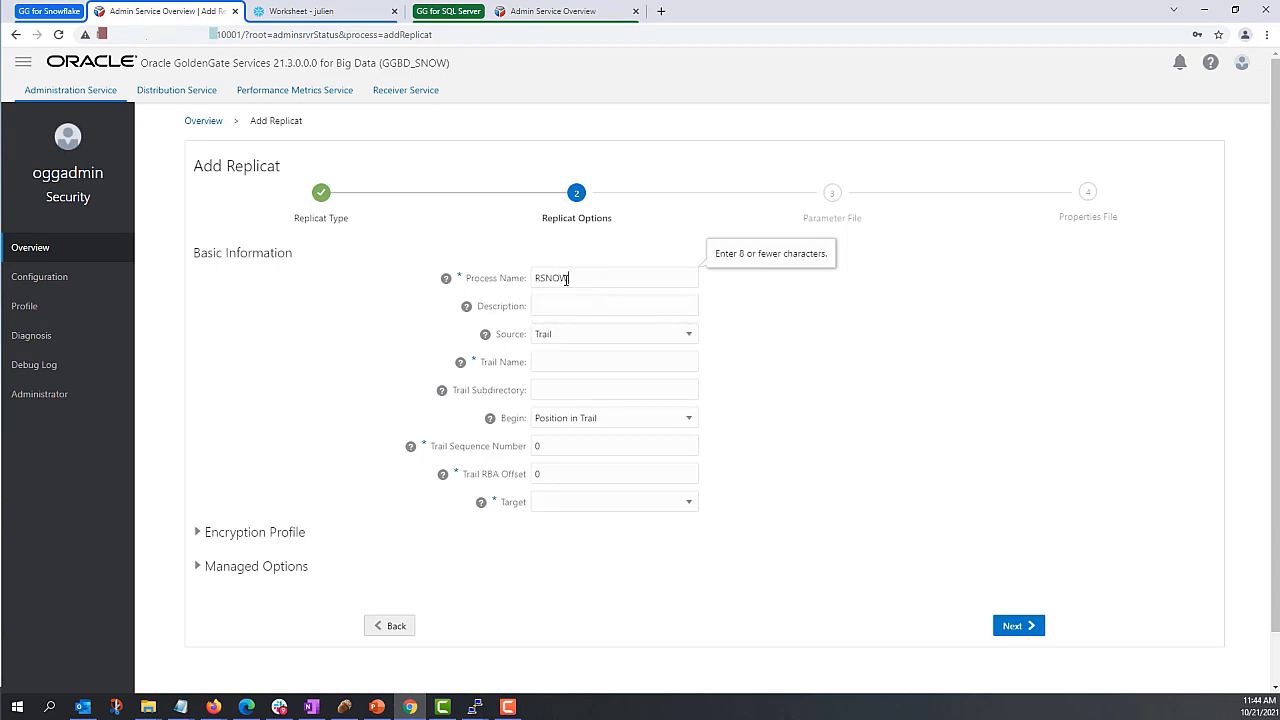
click(578, 362)
text(ra)
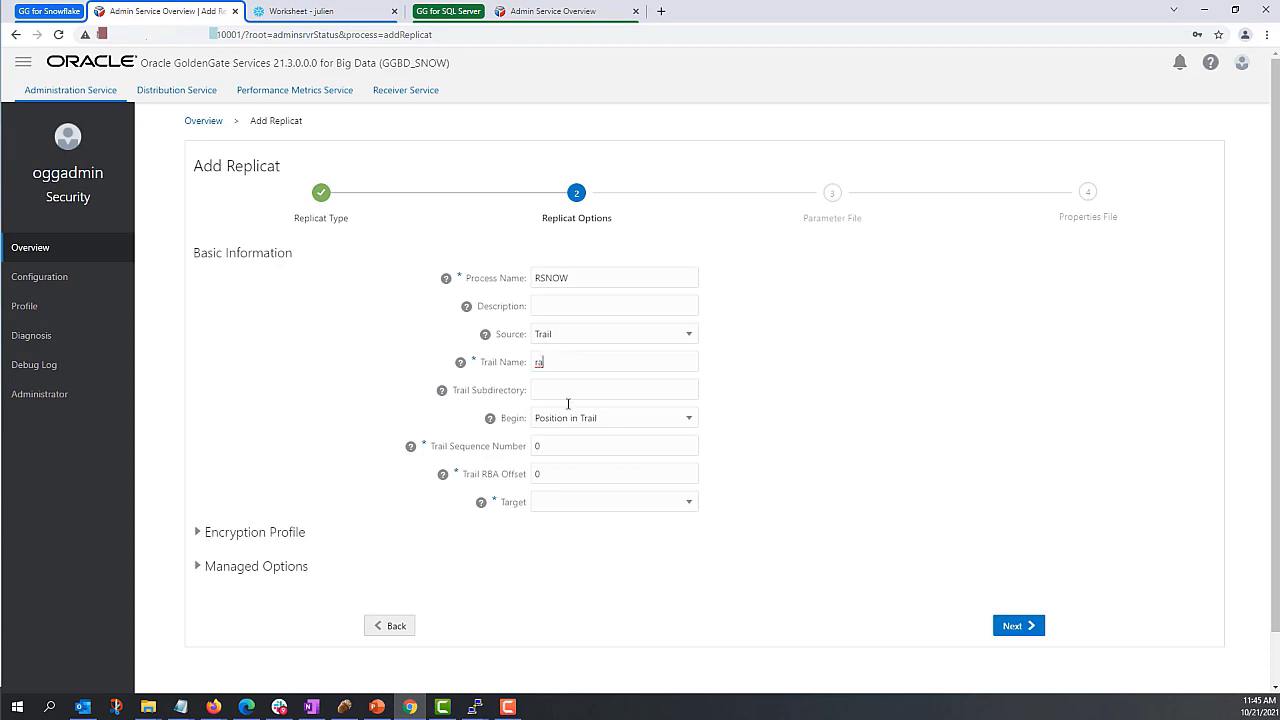
Step: Set the Replicat to begin Now with Snowflake Data Warehouse as the target, and continue to the parameter file
click(688, 420)
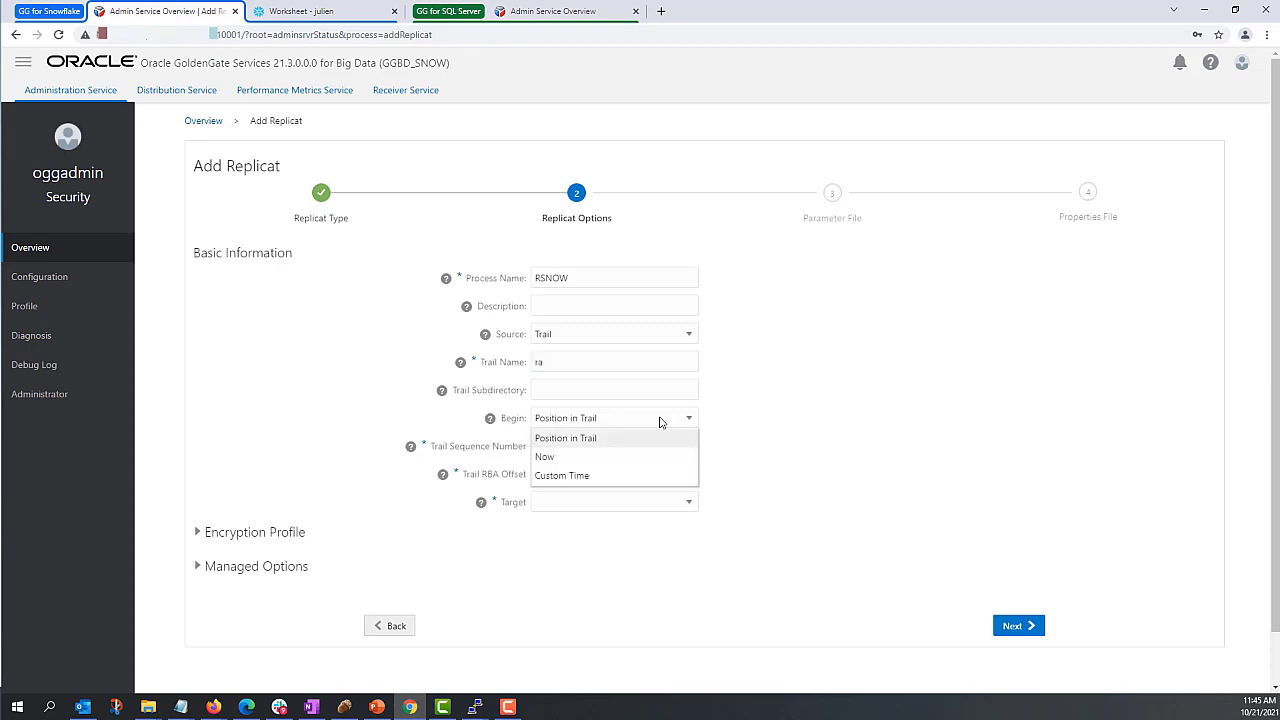
click(546, 459)
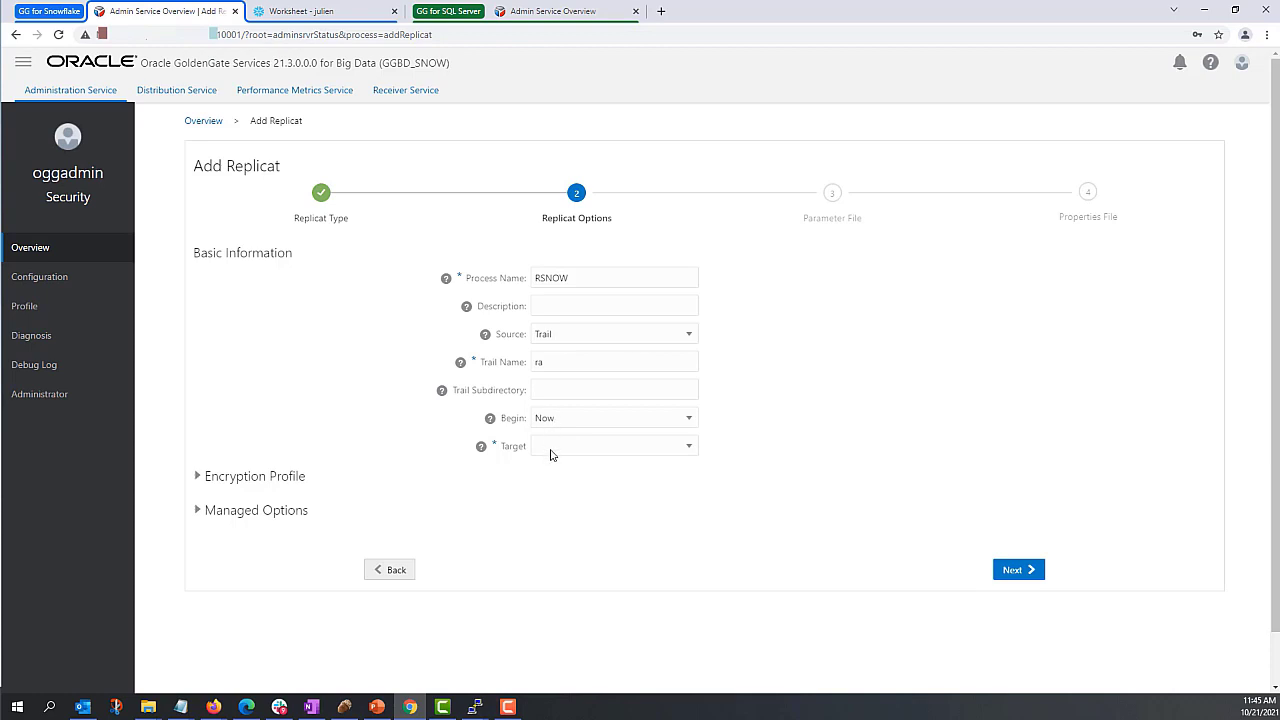
click(551, 450)
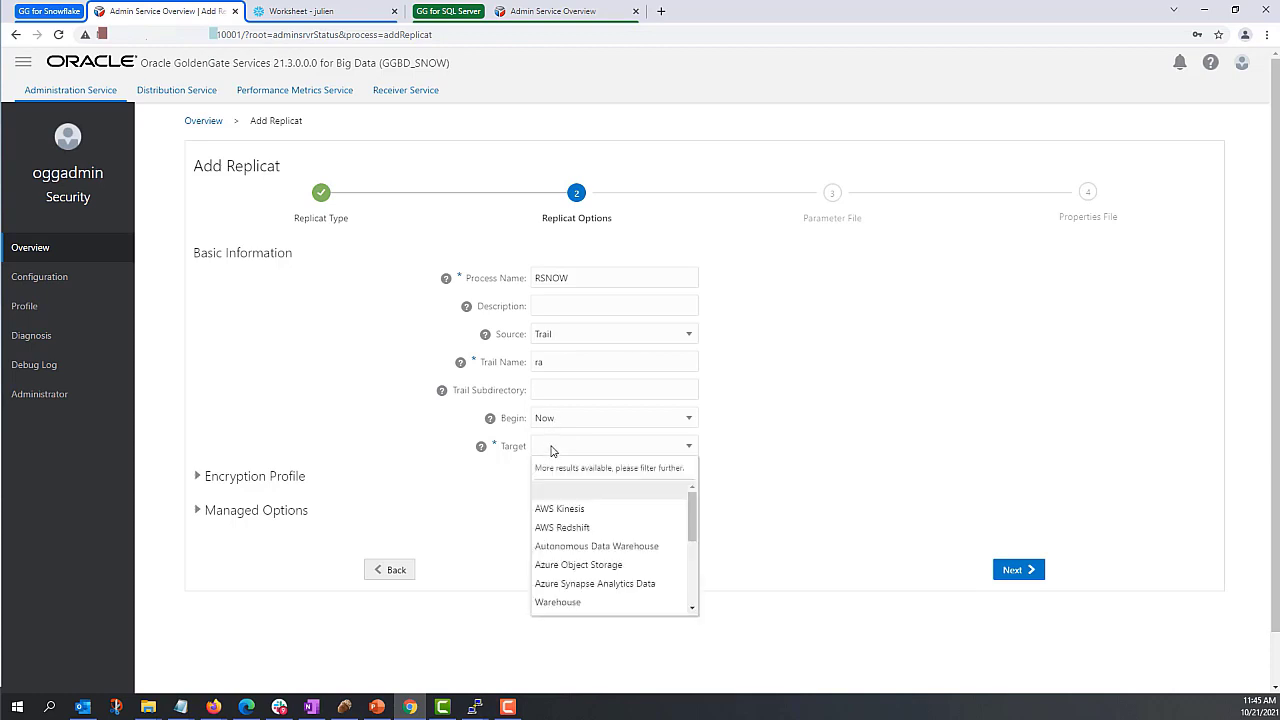
text(sn)
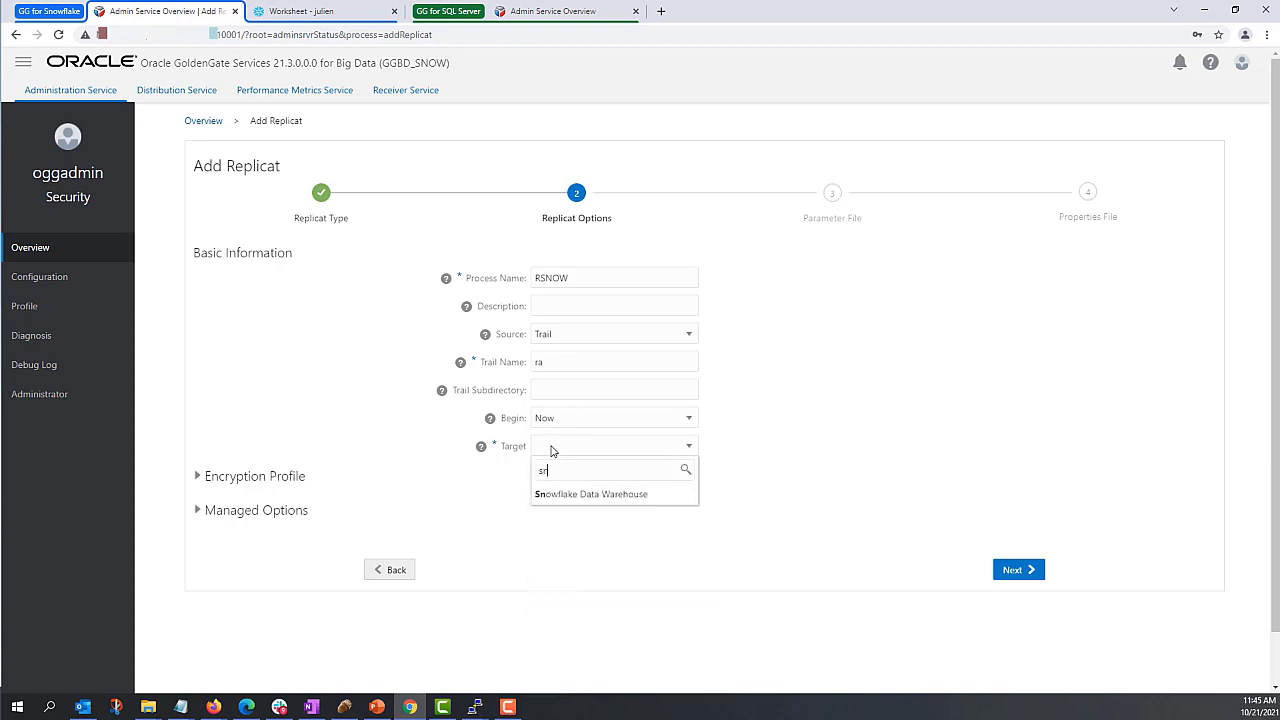
click(588, 495)
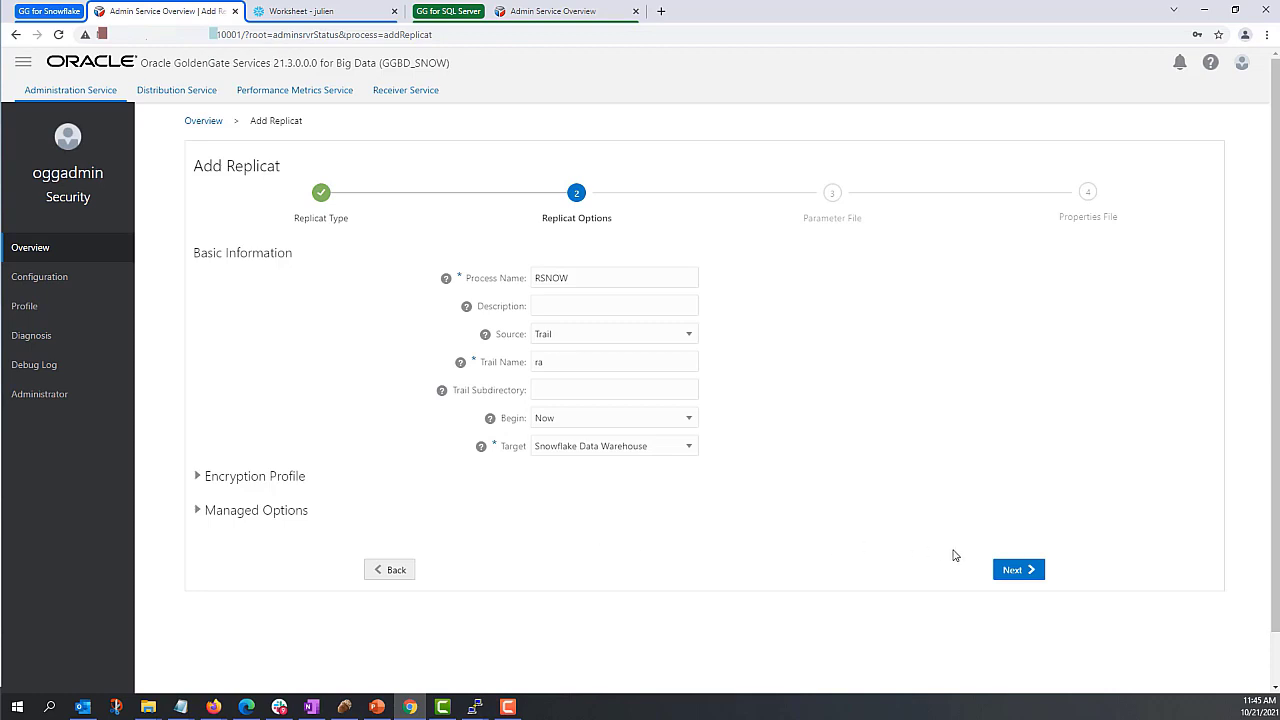
click(1022, 576)
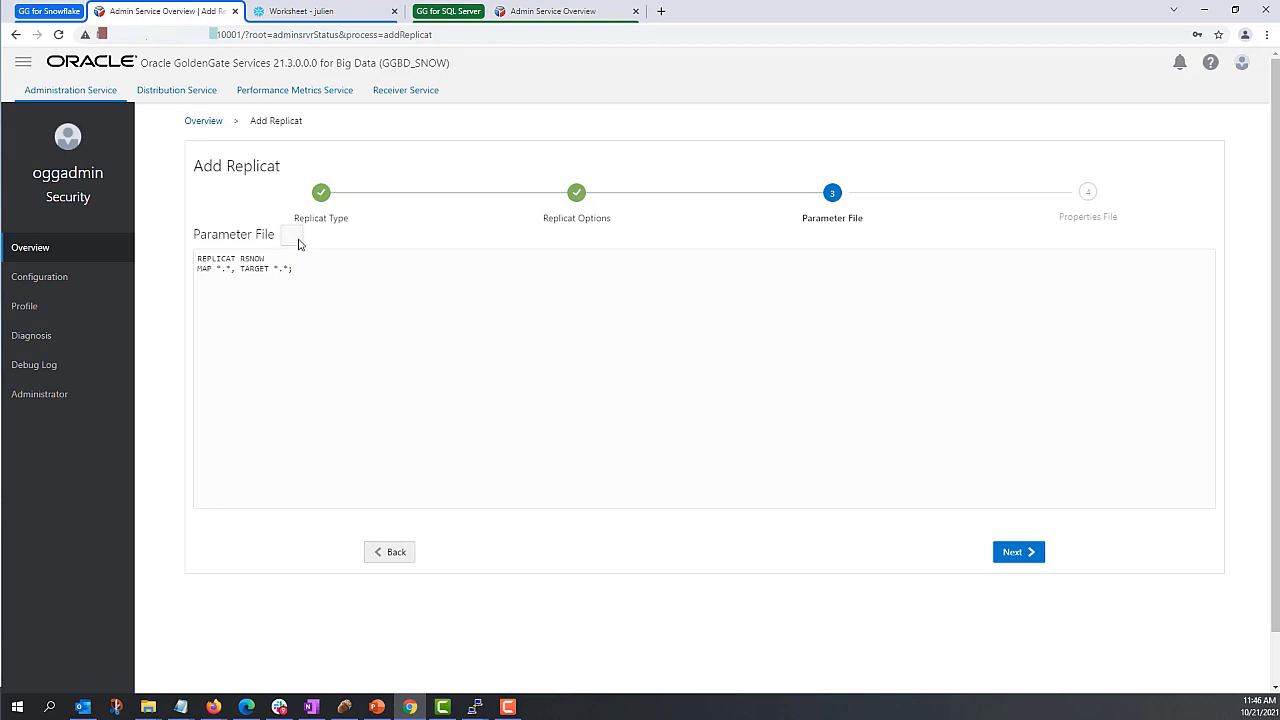
Step: Replace the default parameters with a copy of R_DEMO.prm and change its Replicat name to RSNOW
drag(199, 257, 292, 270)
click(292, 270)
double_click(256, 258)
click(351, 289)
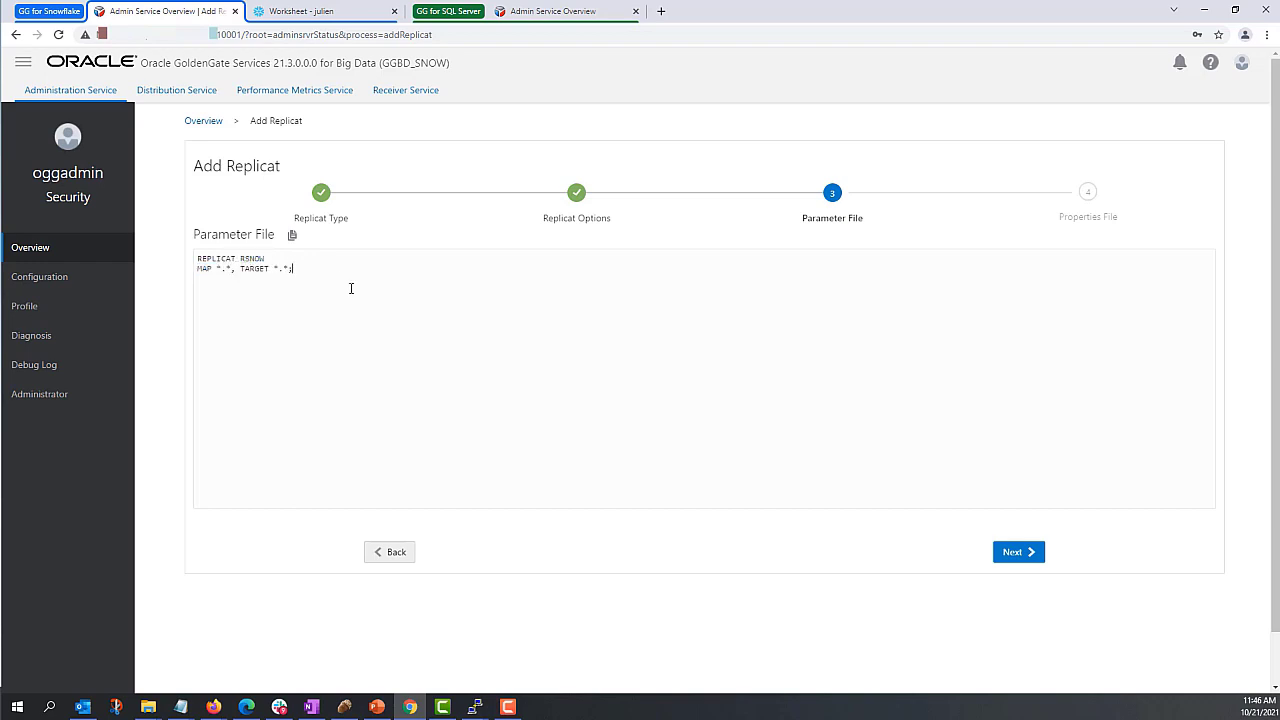
click(292, 235)
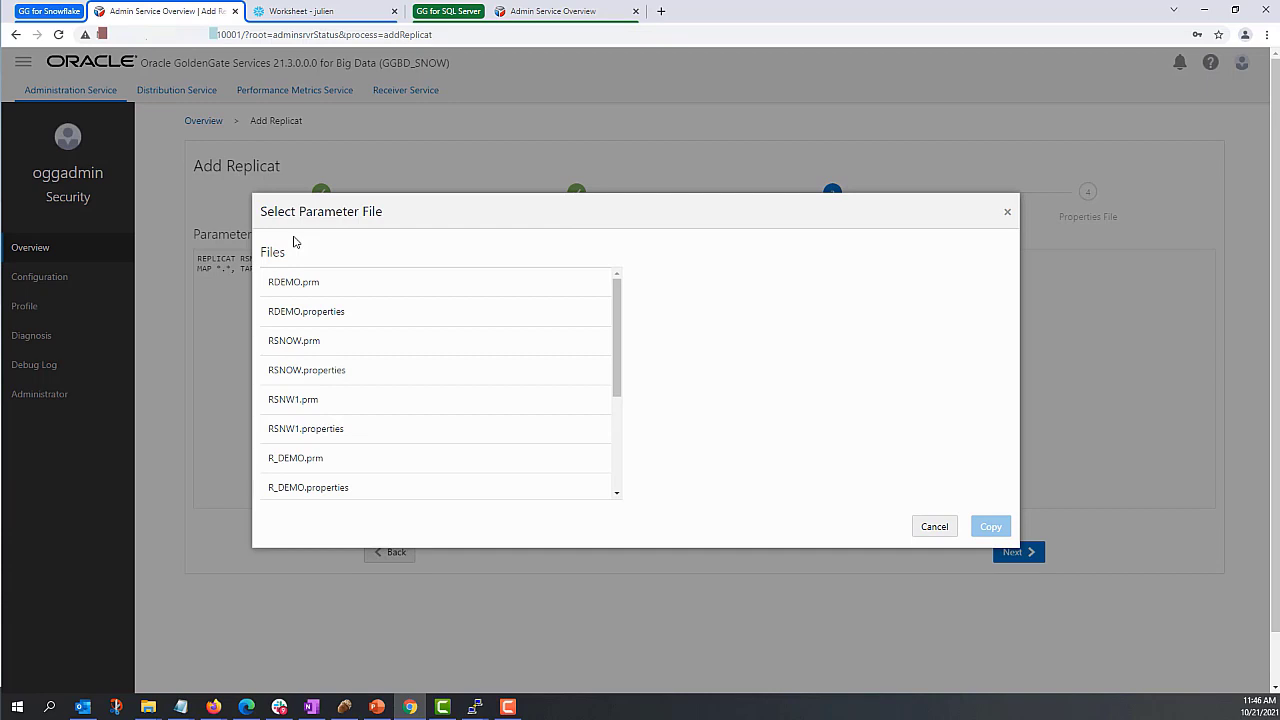
click(300, 458)
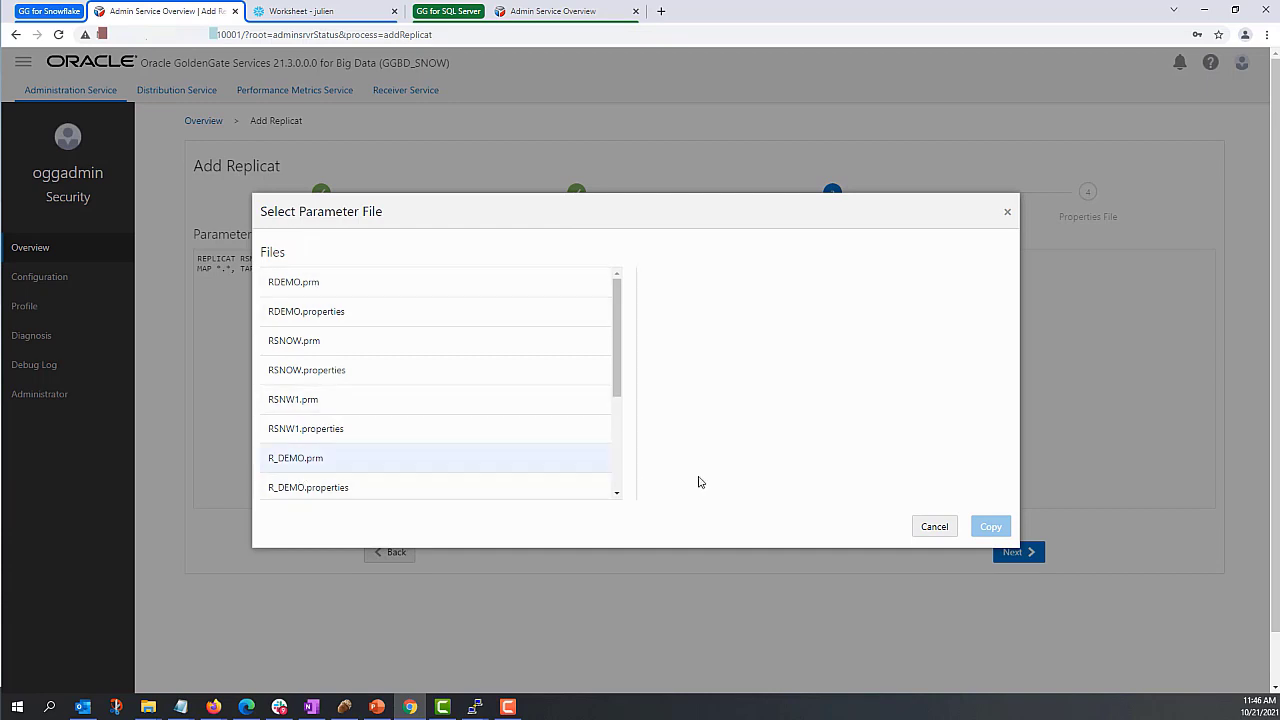
click(285, 459)
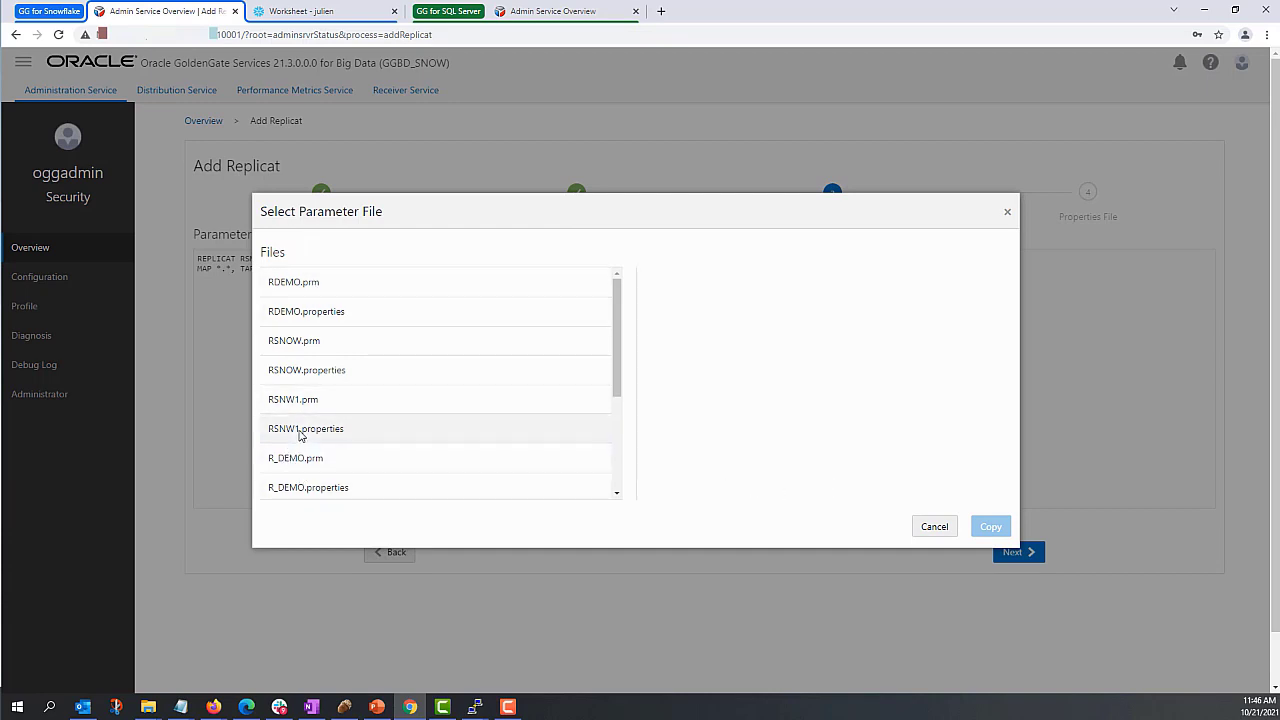
click(300, 435)
click(298, 458)
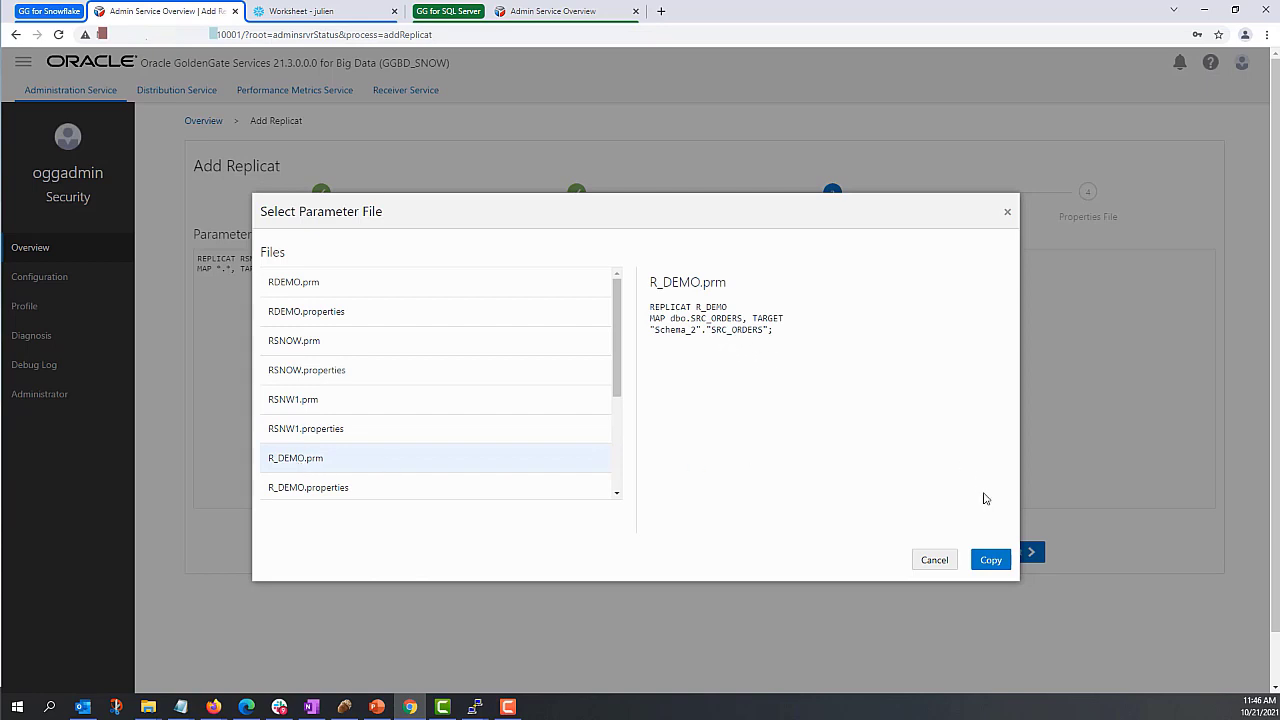
click(990, 559)
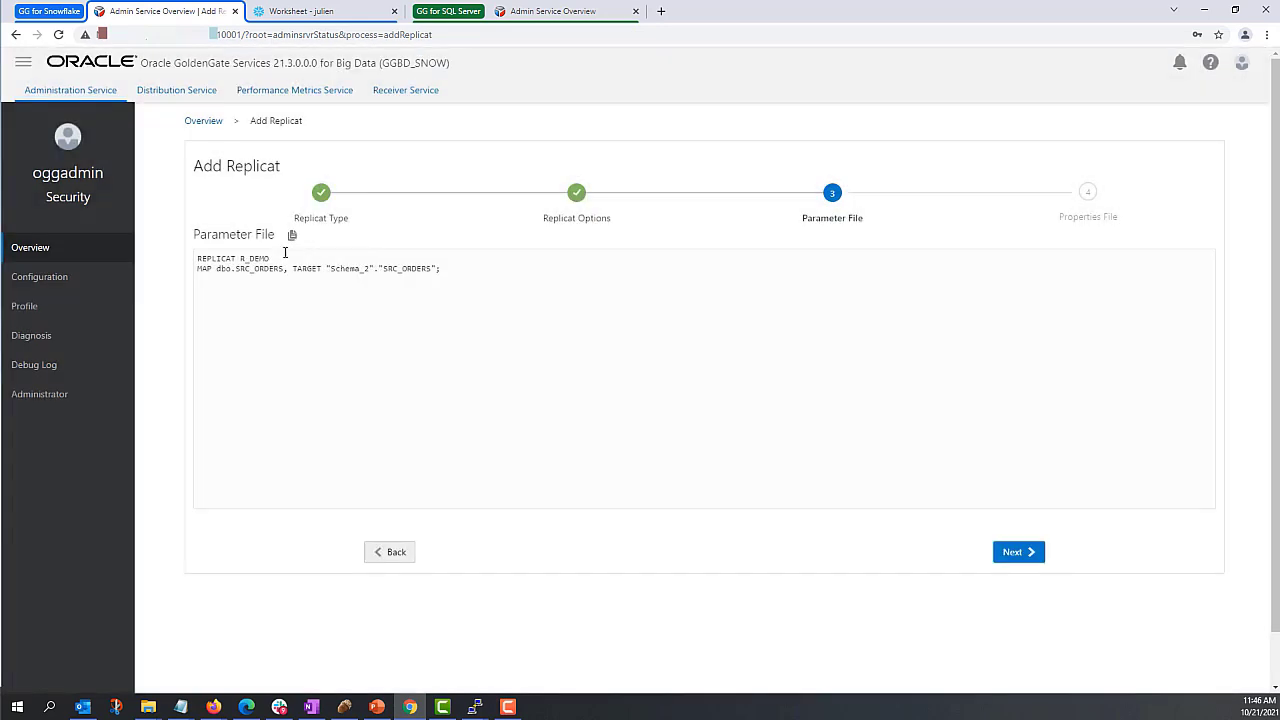
drag(240, 258, 268, 258)
text(RSNOW)
Step: Examine the MAP statement's source table dbo.SRC_ORDERS and its target schema and table in the parameter file
double_click(225, 269)
drag(236, 271, 284, 273)
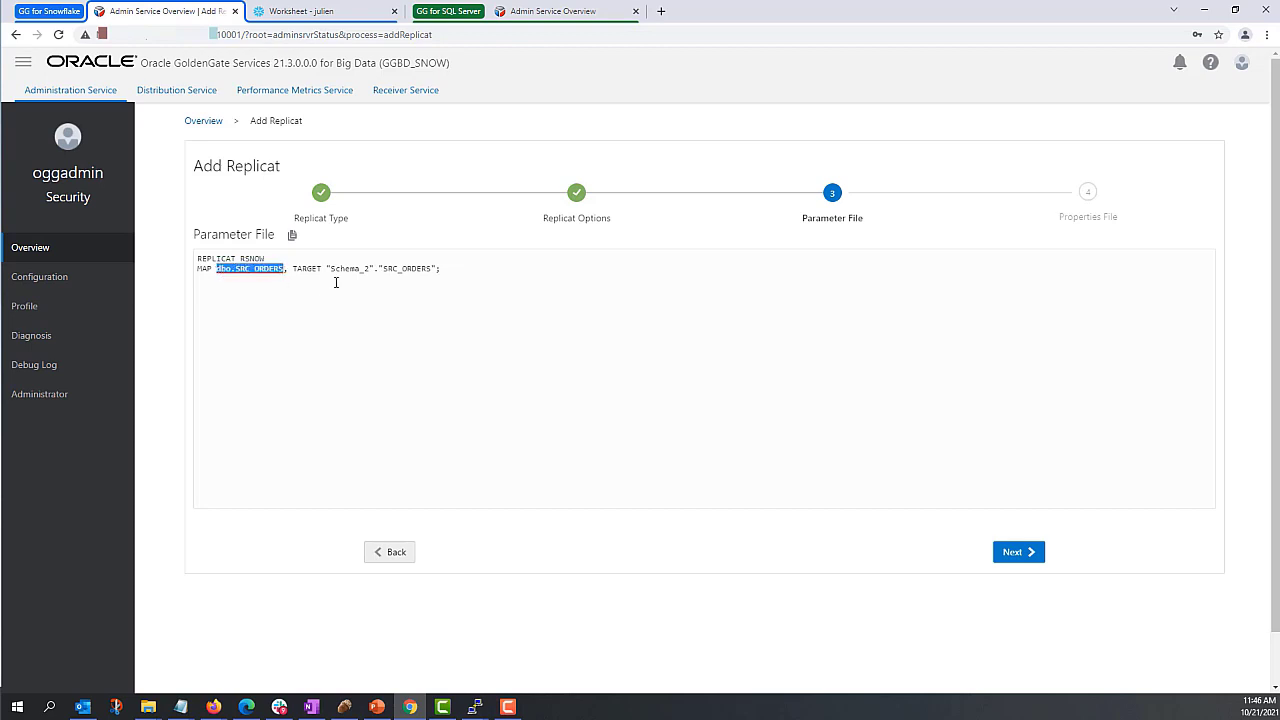
click(330, 272)
drag(382, 269, 434, 269)
drag(330, 269, 371, 269)
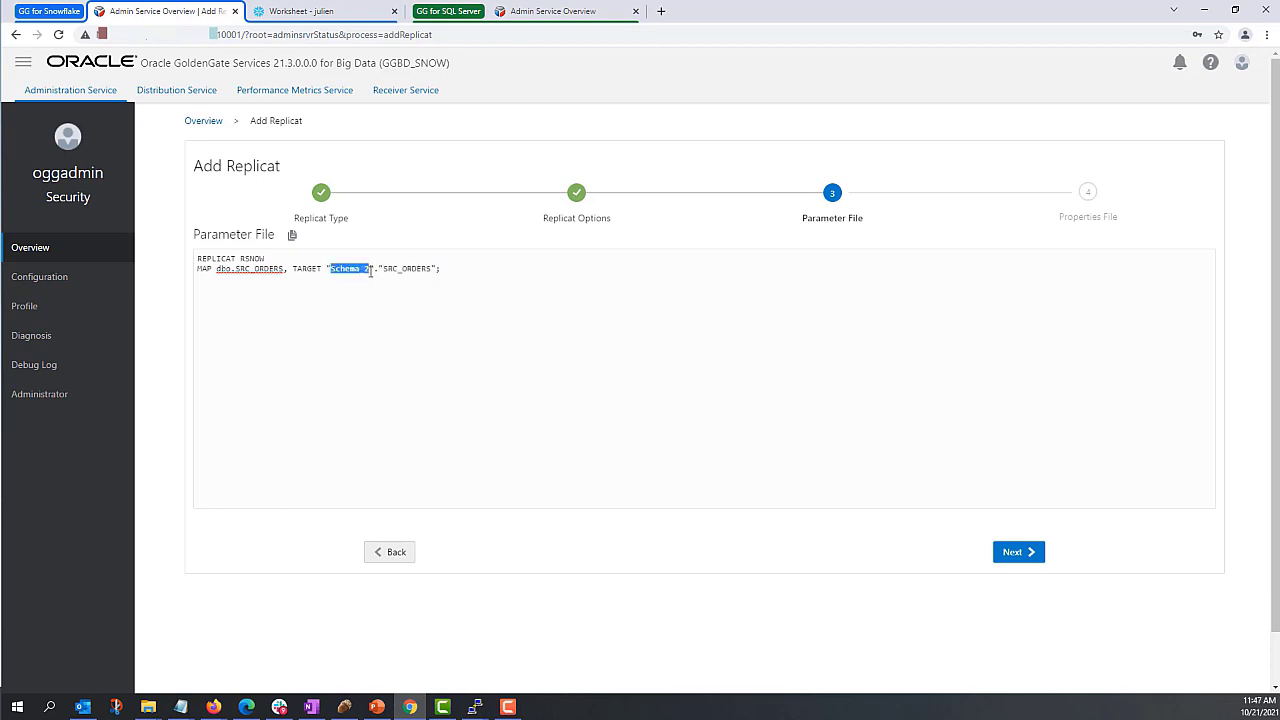
click(371, 288)
drag(447, 268, 197, 268)
click(256, 268)
double_click(256, 268)
click(254, 278)
double_click(252, 268)
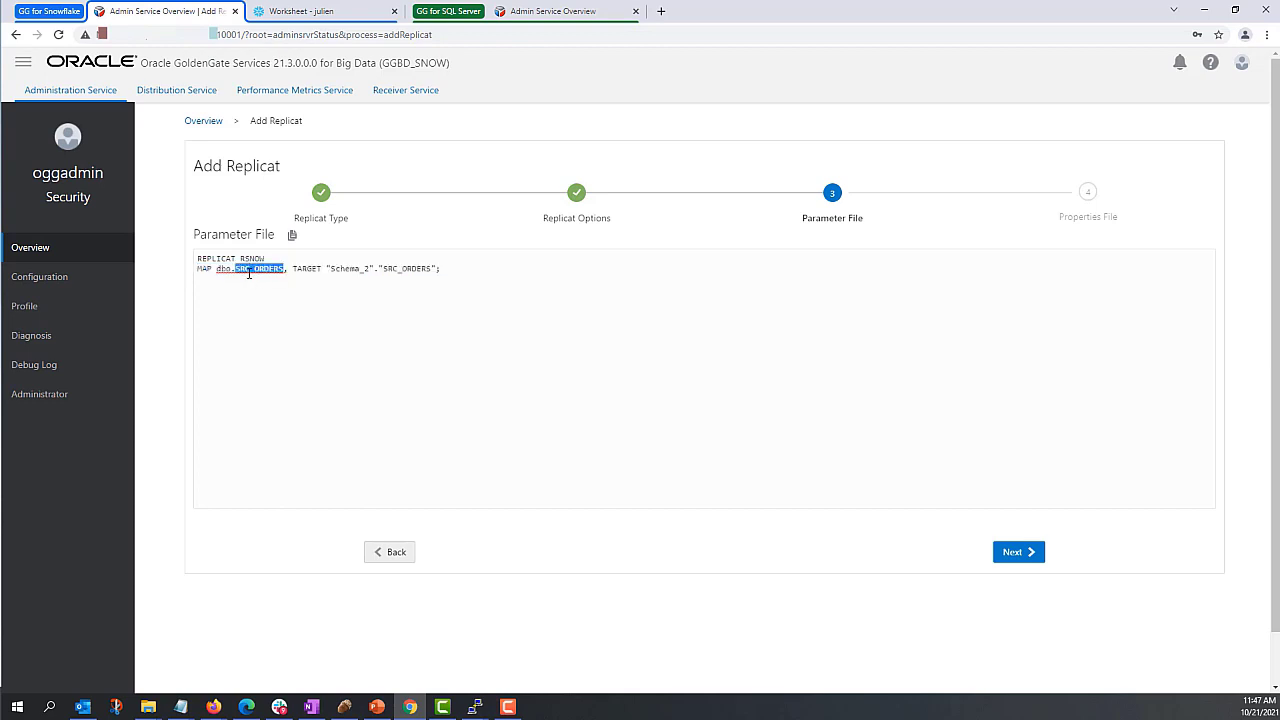
double_click(405, 268)
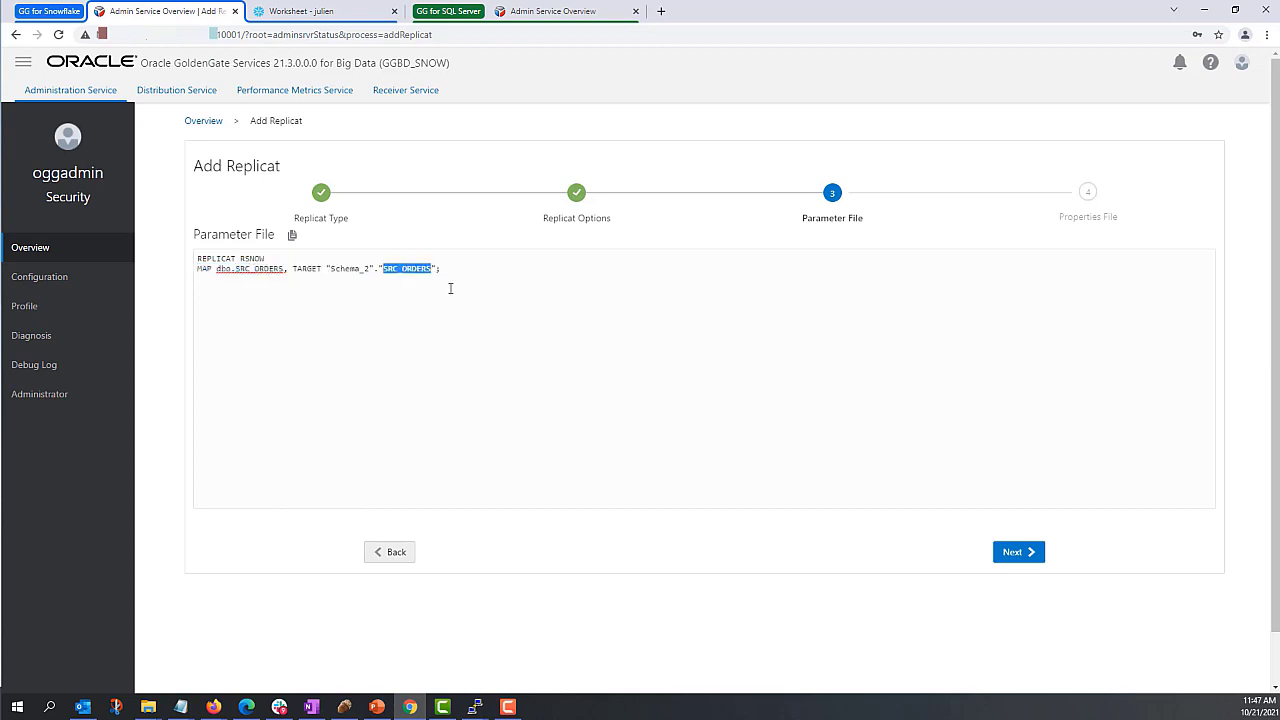
click(576, 314)
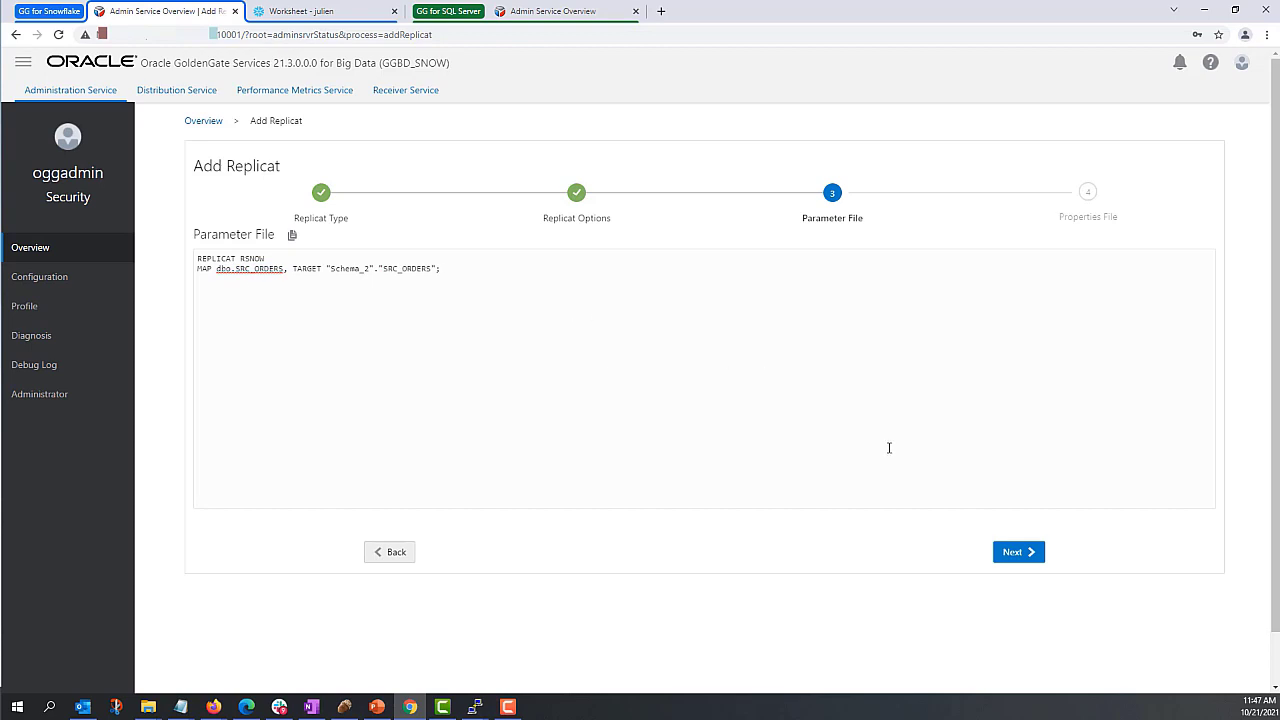
Step: Continue to the properties file and examine the Snowflake event handler's connection URL, user name, password and JDBC classpath entries
click(1014, 560)
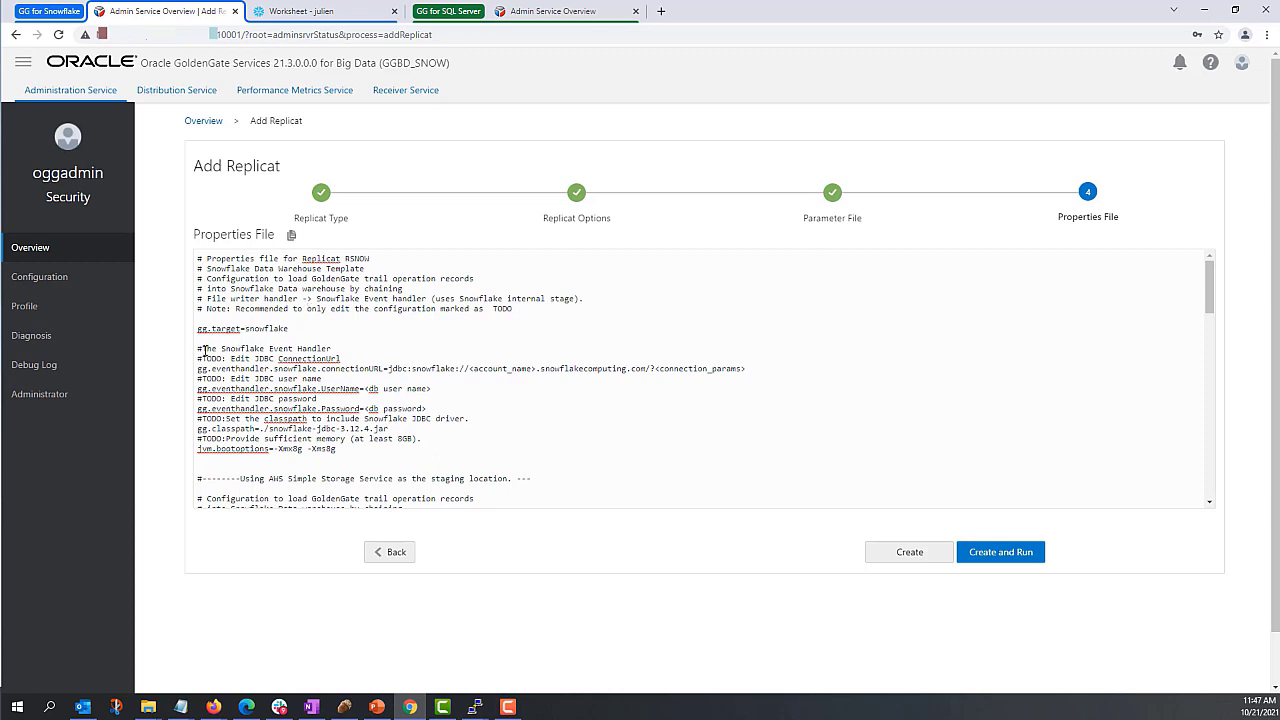
drag(340, 449, 160, 350)
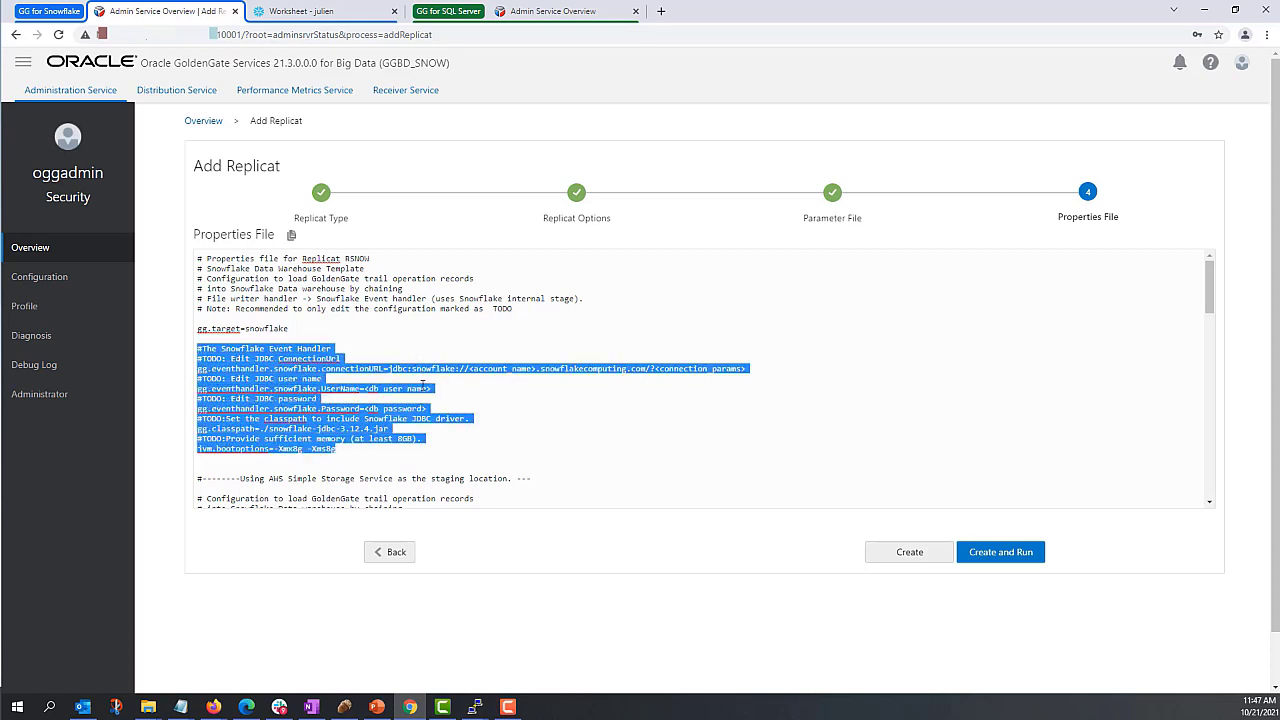
click(386, 456)
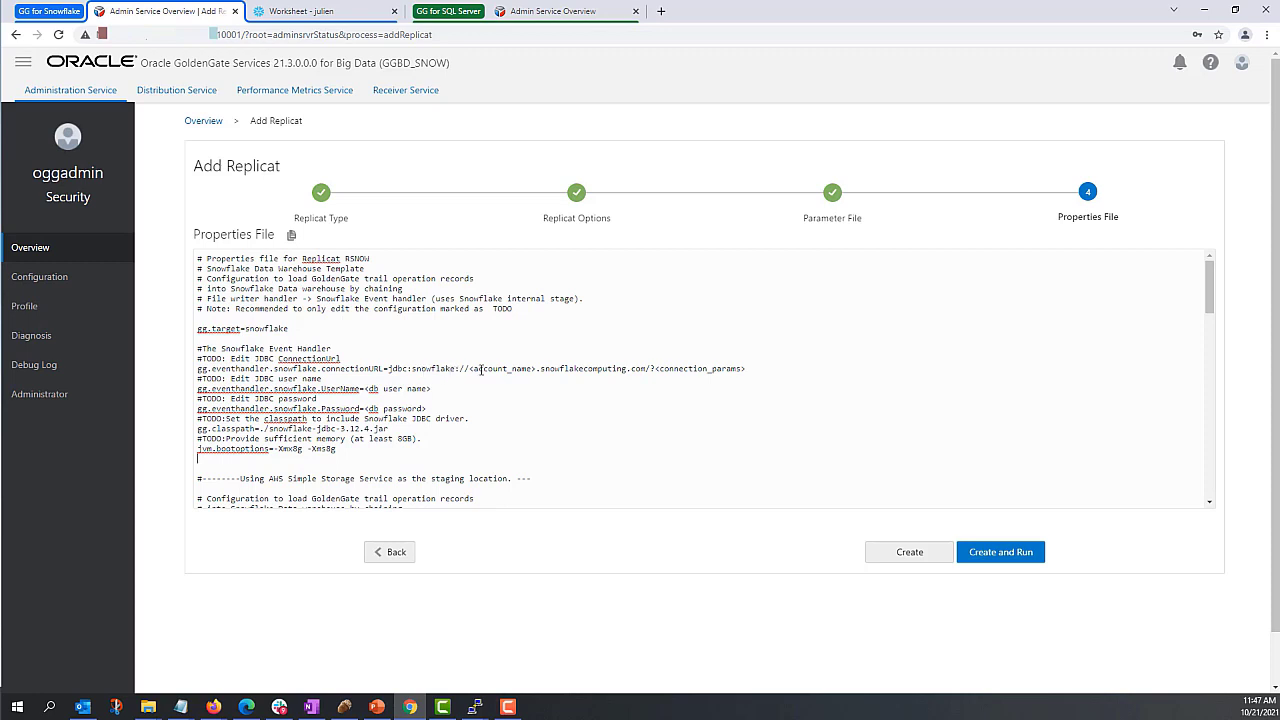
drag(481, 370, 695, 370)
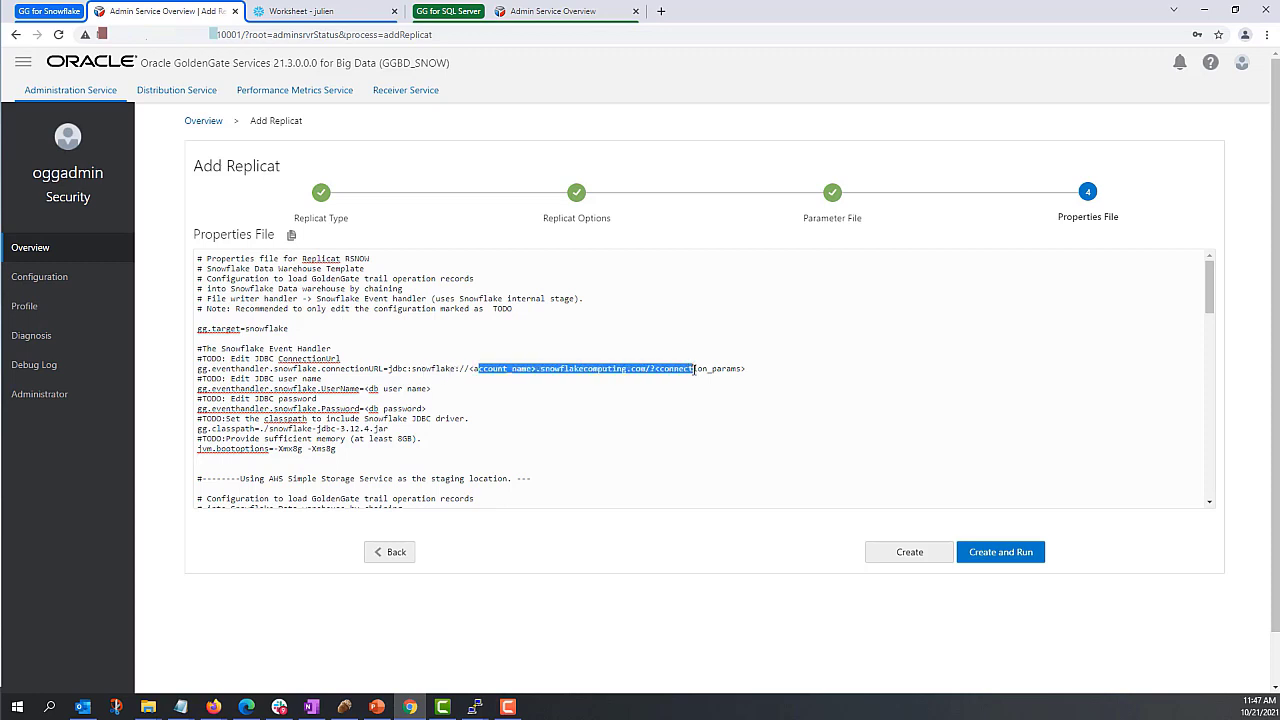
drag(368, 389, 413, 410)
click(385, 423)
drag(269, 428, 398, 428)
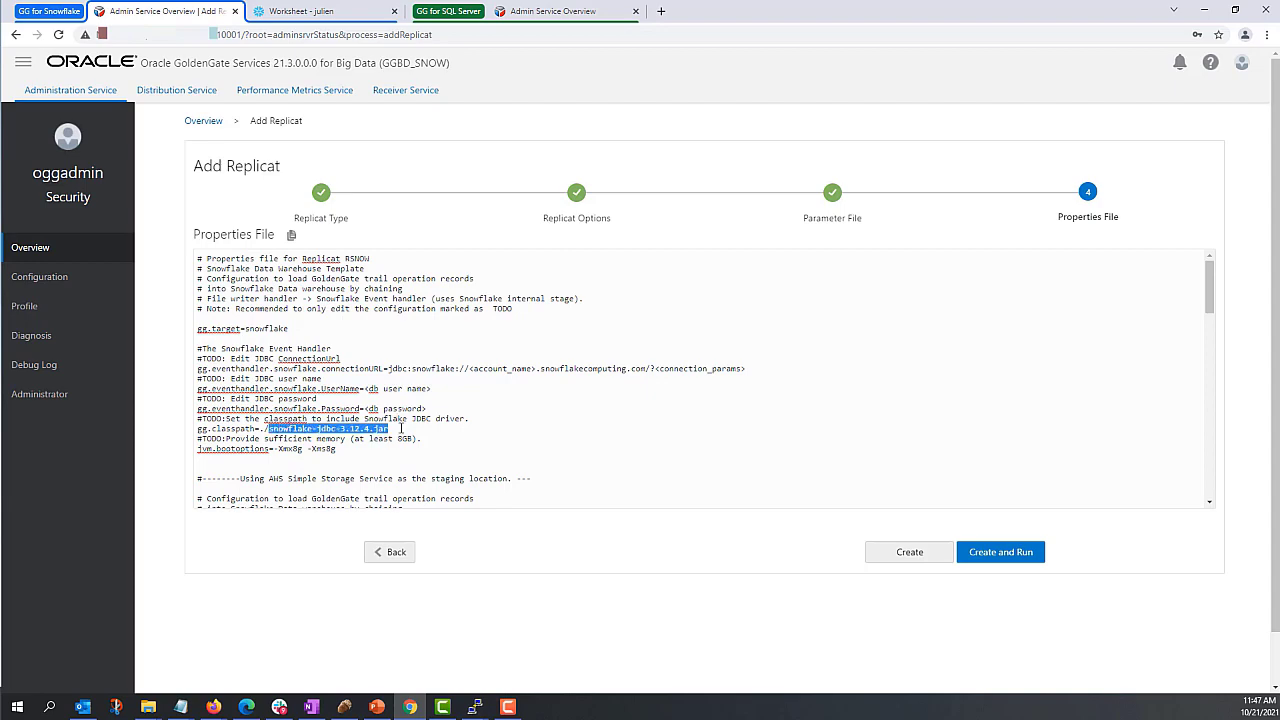
click(615, 421)
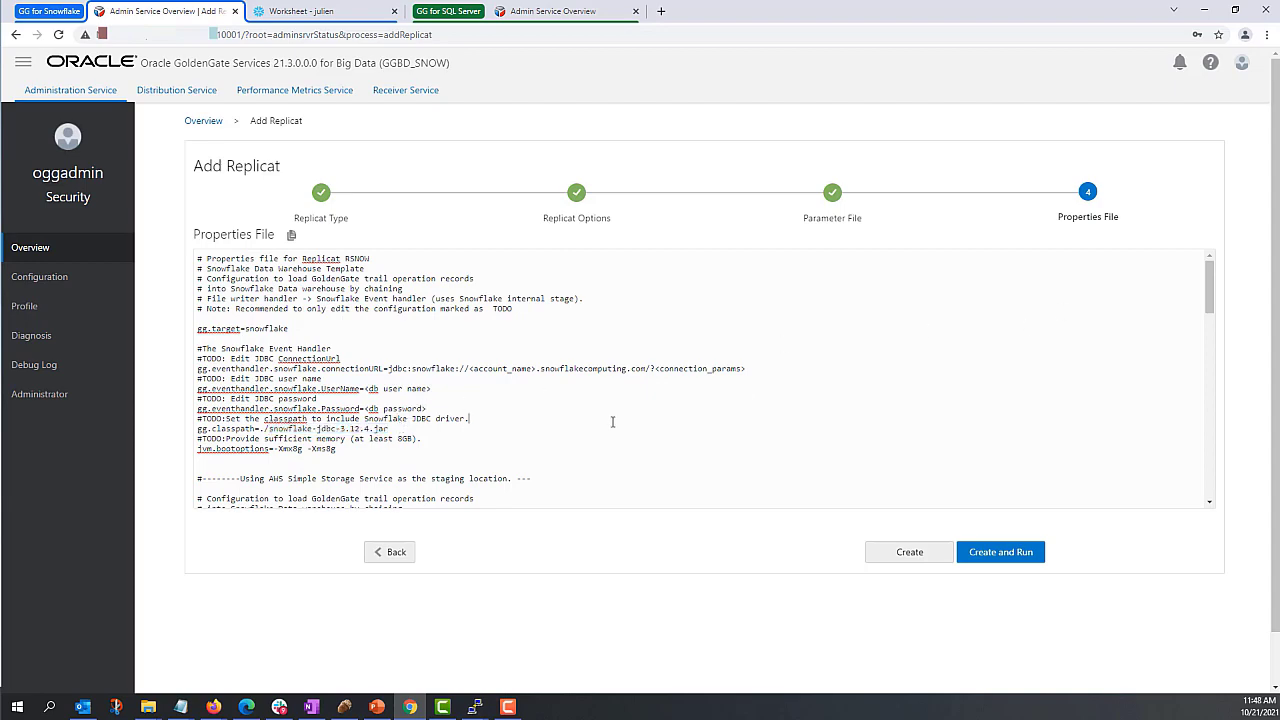
Step: Review the properties template's sections for AWS S3, Azure Data Lake Gen2 and Google Cloud Storage staging
drag(1212, 289, 1213, 335)
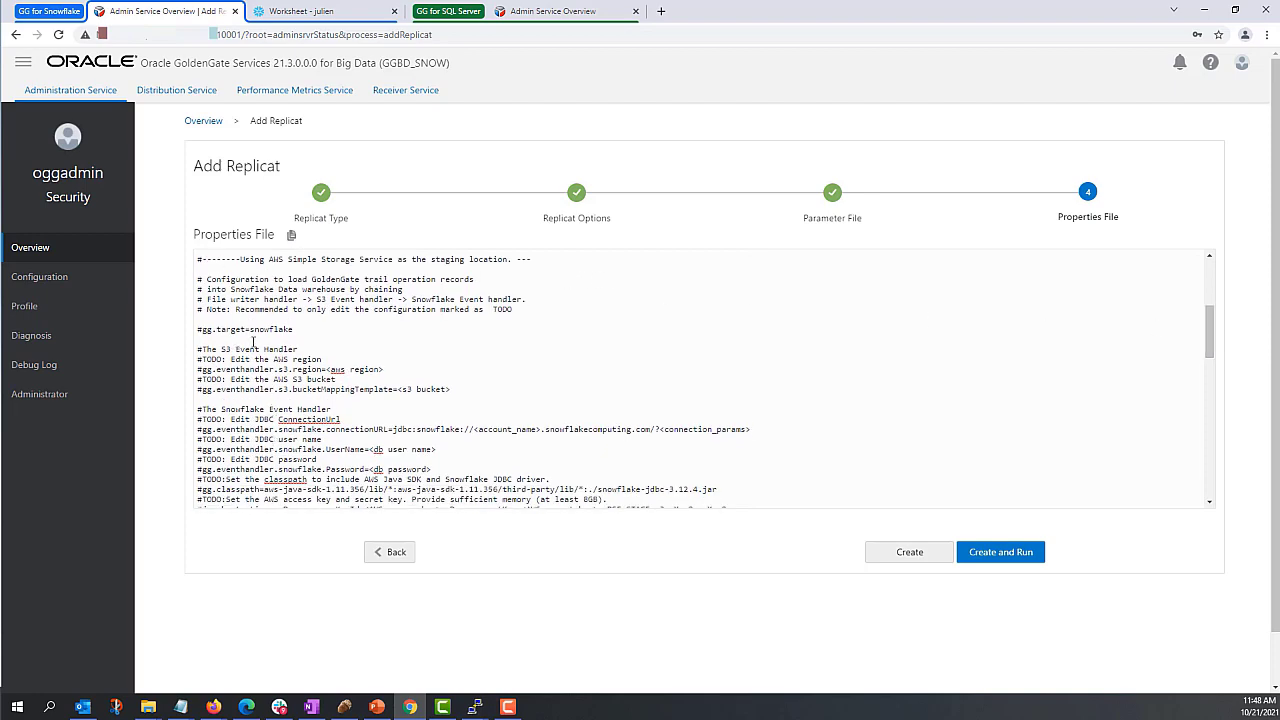
scroll(345, 427, down, 1)
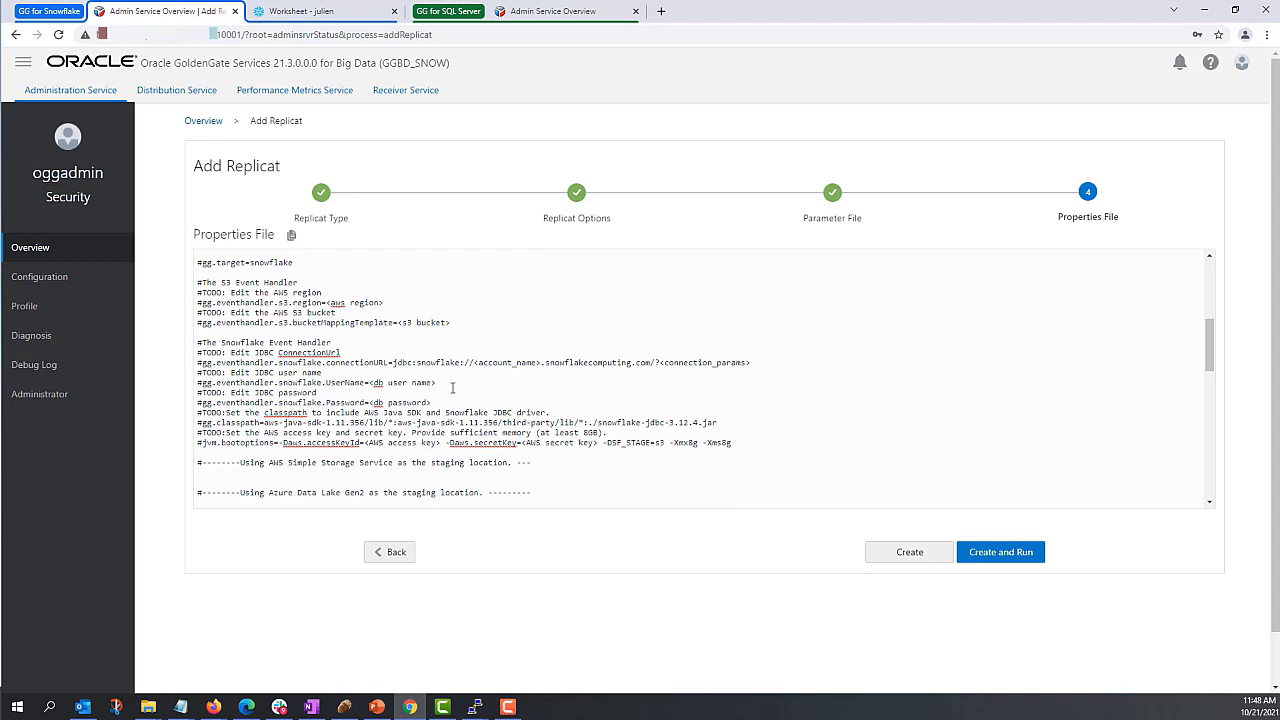
scroll(453, 390, down, 1)
scroll(453, 395, down, 3)
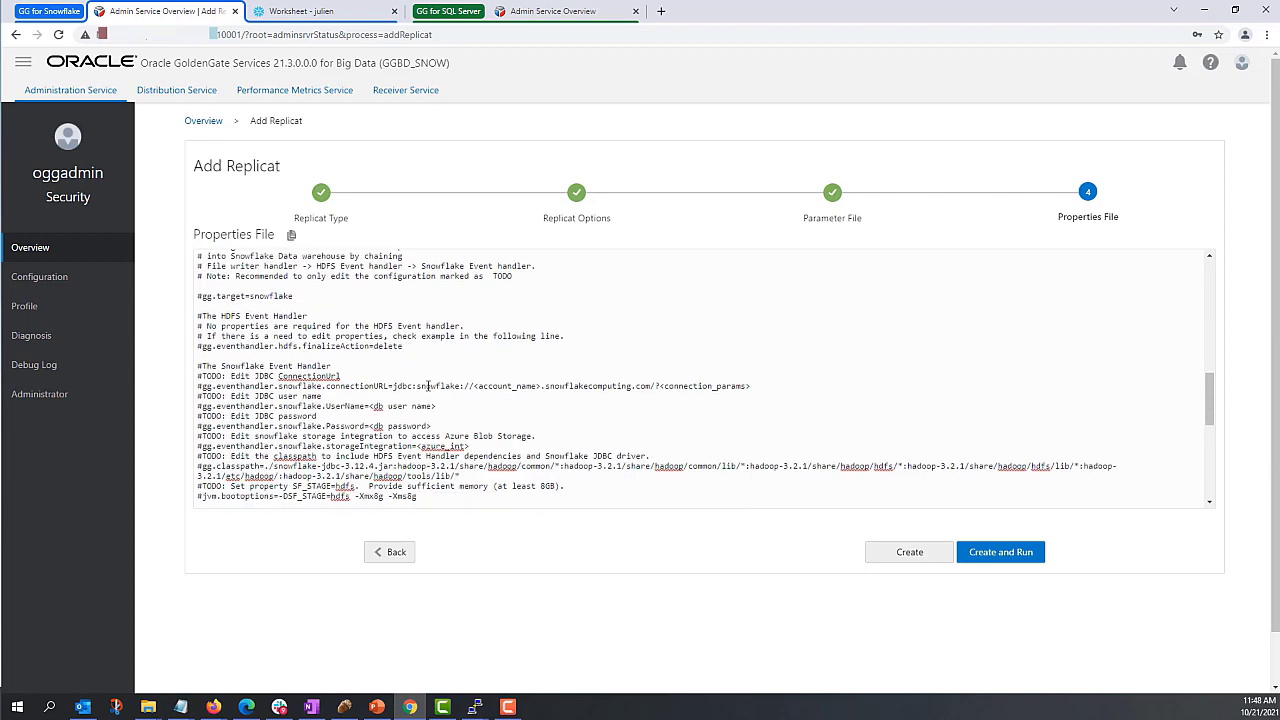
scroll(406, 396, down, 1)
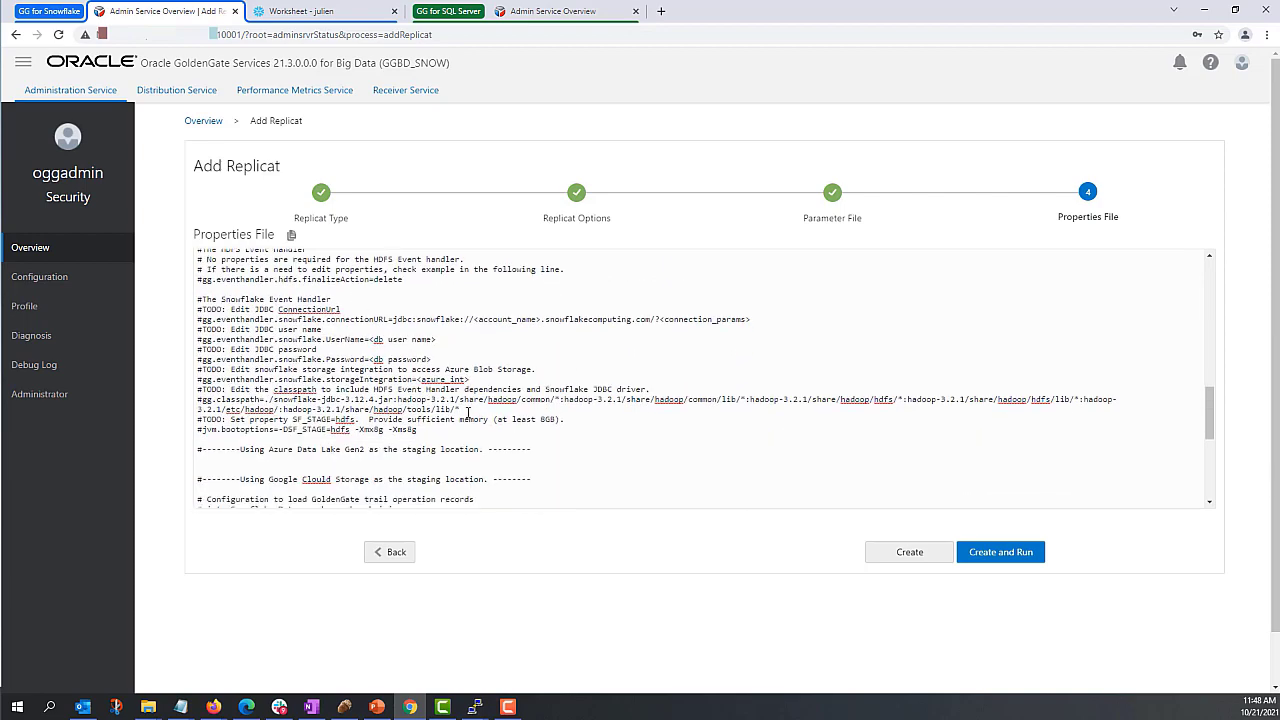
scroll(467, 411, up, 7)
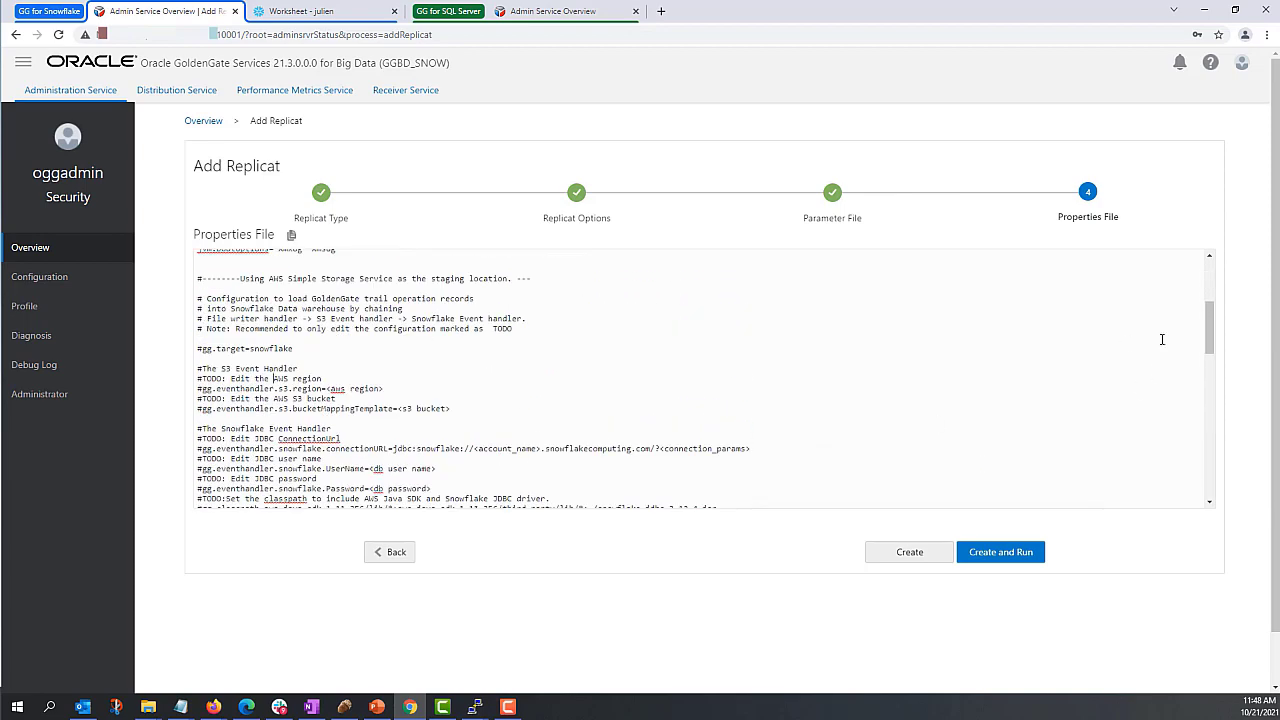
drag(1209, 328, 1210, 469)
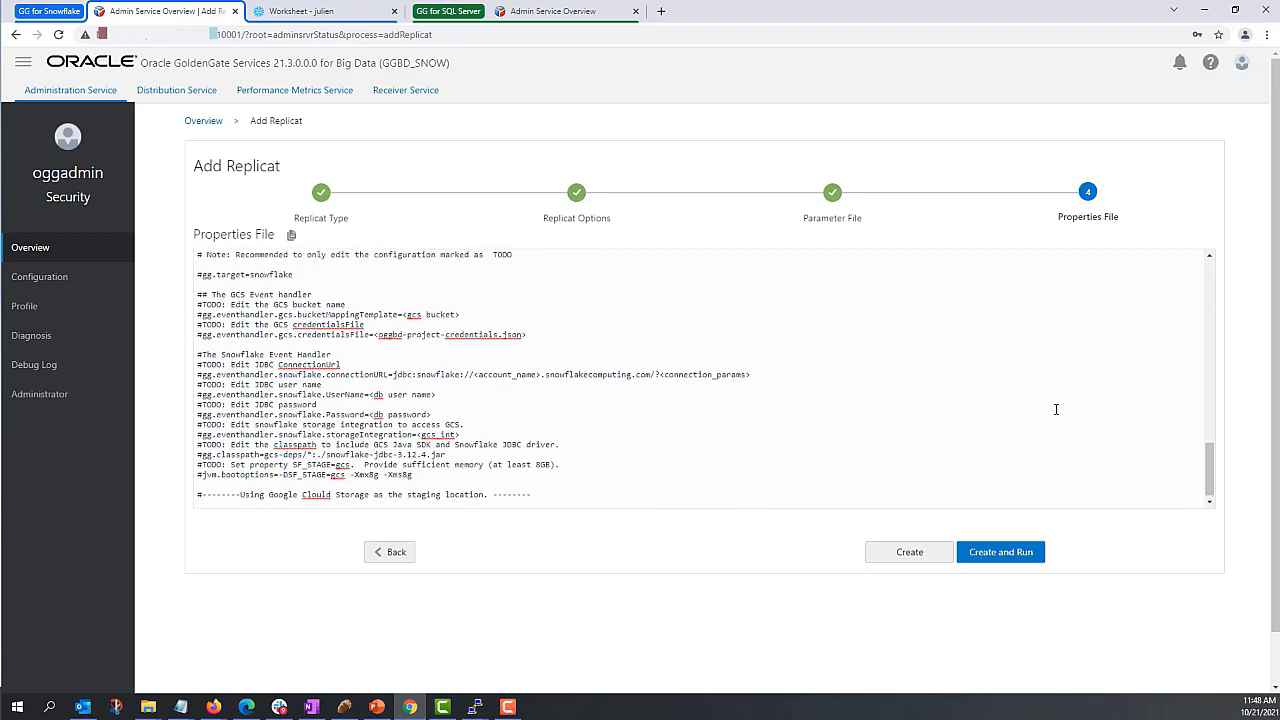
drag(1214, 488, 1207, 288)
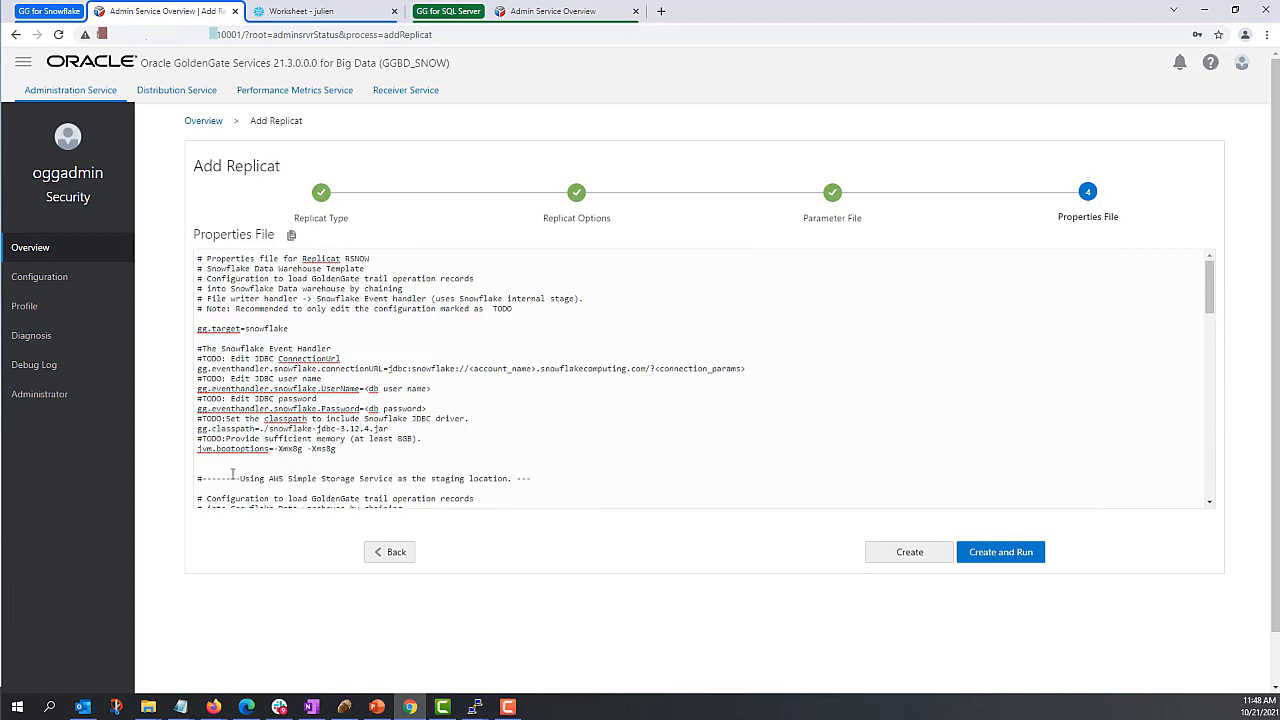
Step: Delete the internal-stage configuration from the properties file, from the active gg.target line through the event handler's jvm.bootoptions line
drag(337, 449, 182, 347)
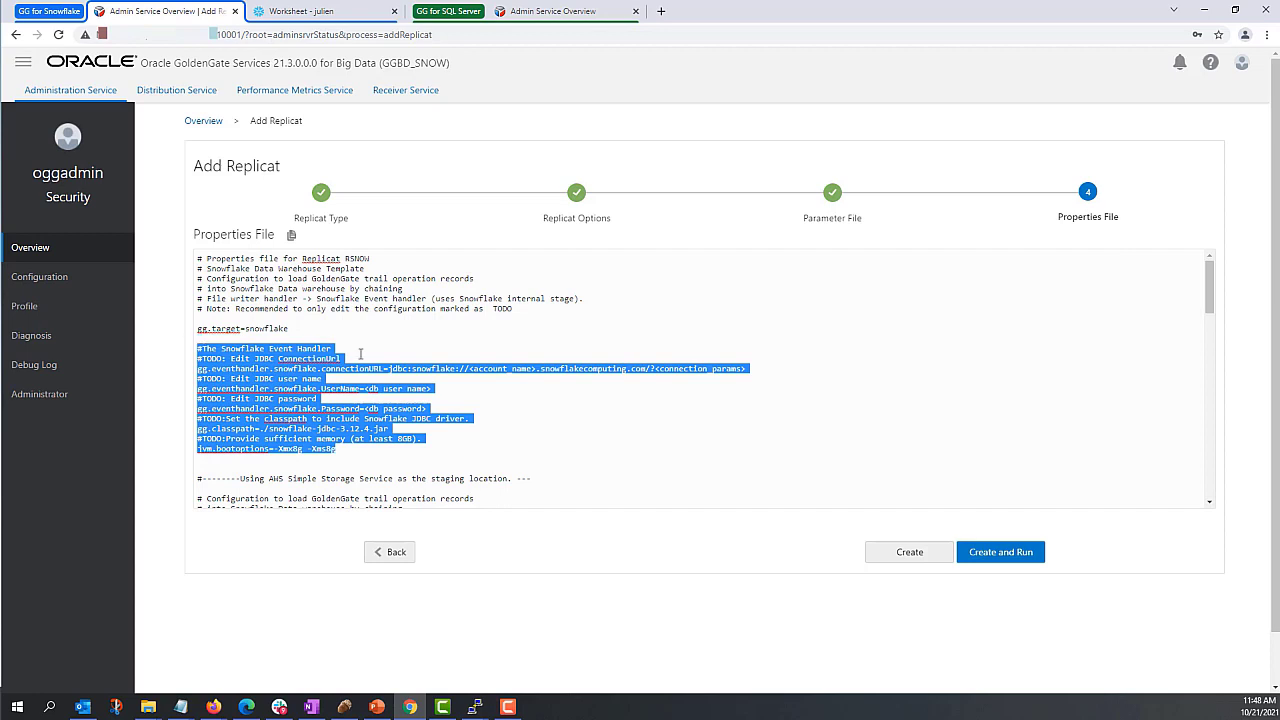
key(shift+Up)
key(Delete)
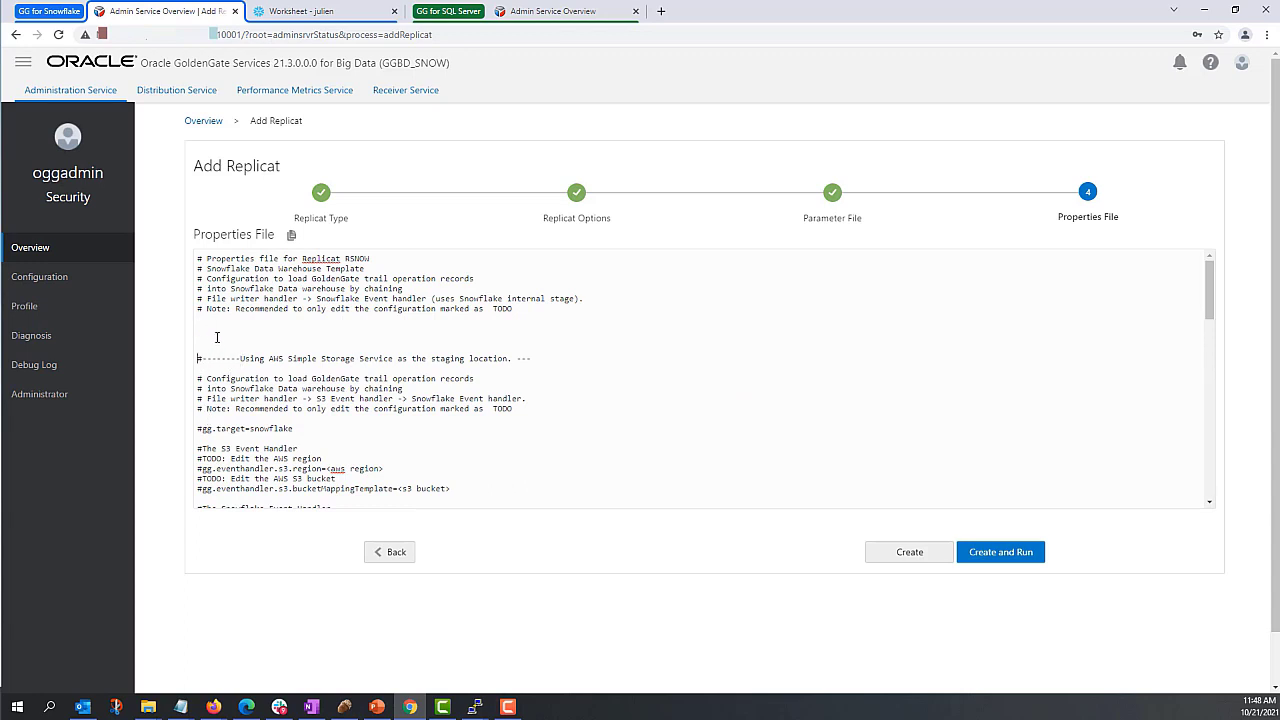
Step: Delete everything after the AWS S3 jvm.bootoptions line, including the Azure Data Lake Gen2 and Google Cloud Storage staging sections
scroll(224, 437, down, 3)
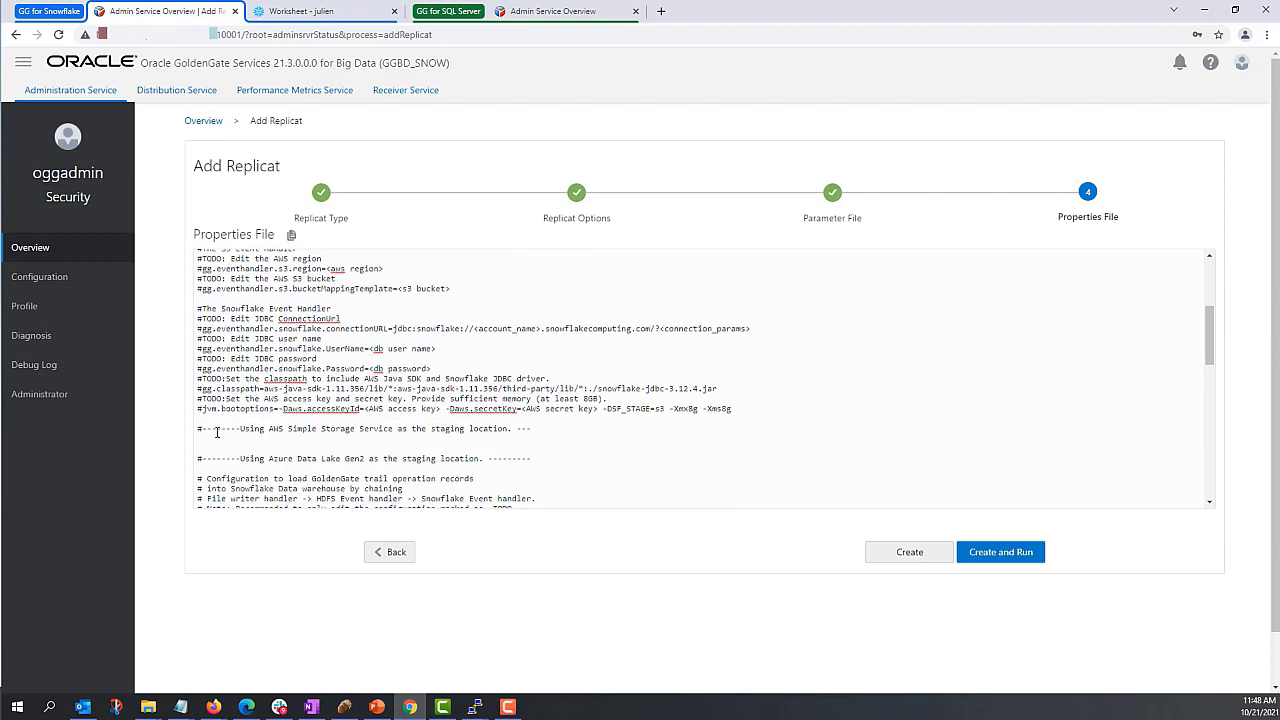
drag(199, 428, 600, 648)
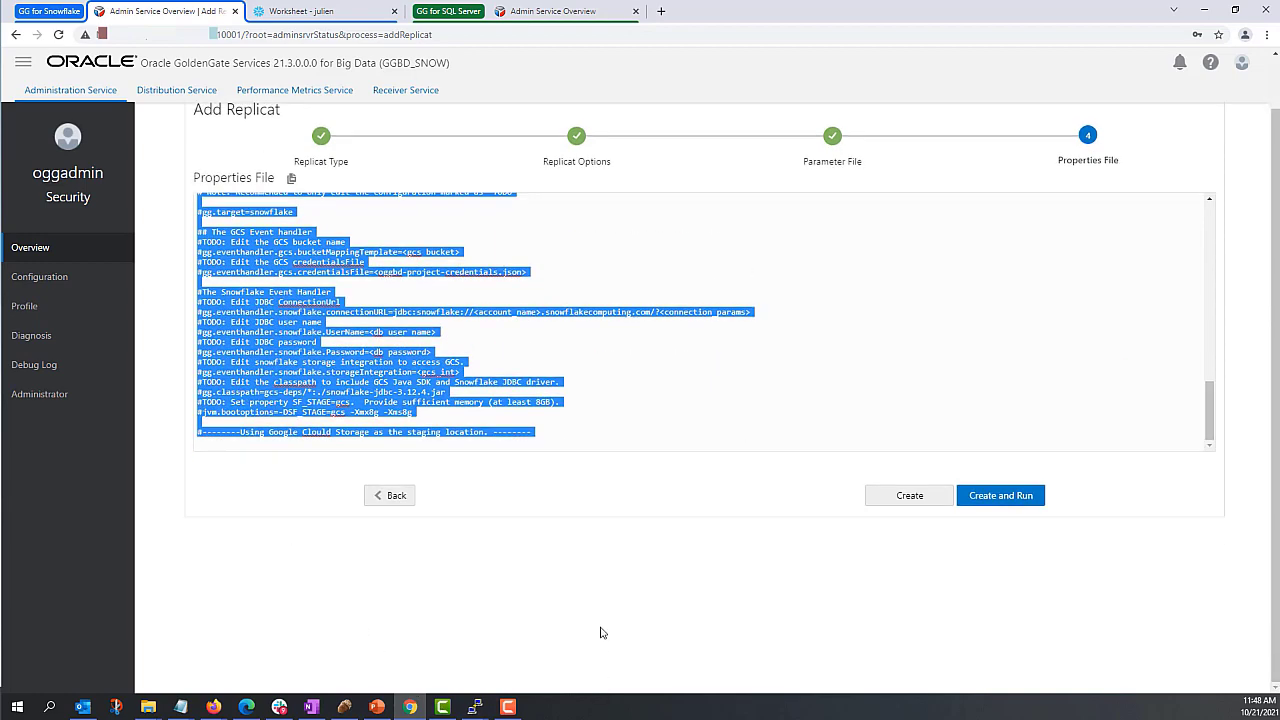
key(Delete)
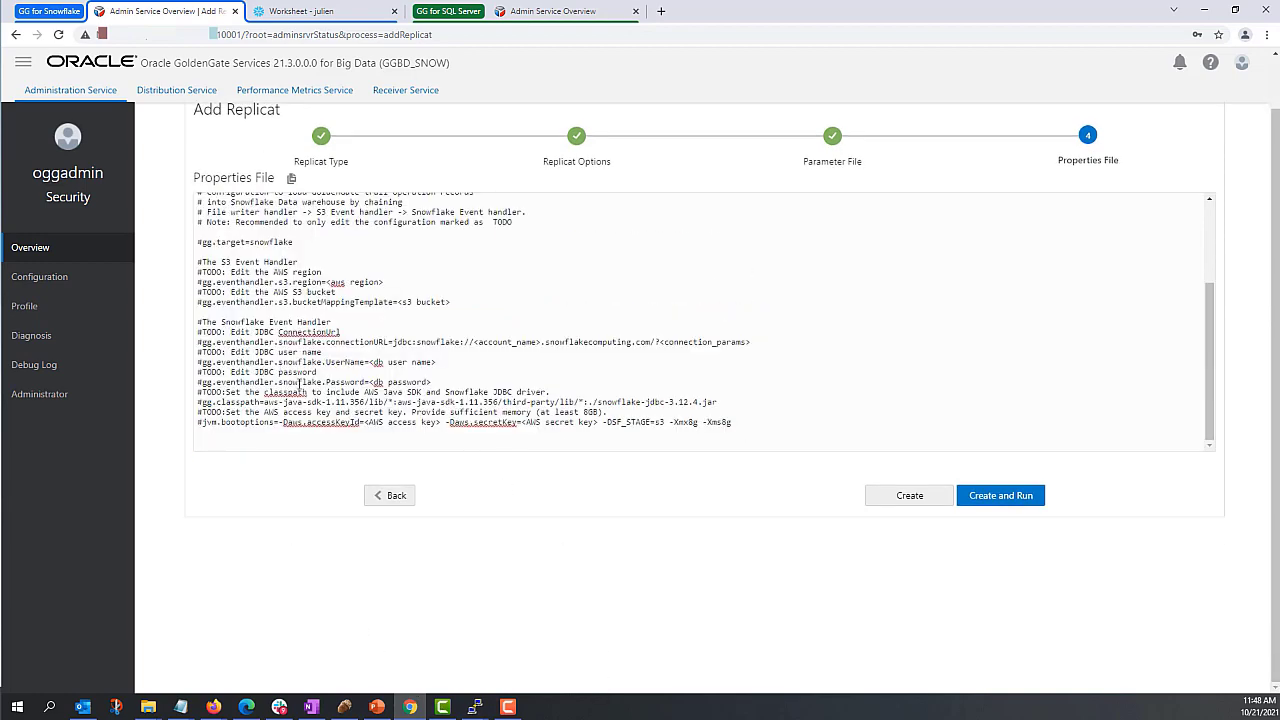
Step: Remove the leftover blank lines from the properties file and review the remaining AWS S3 staging configuration
key(BackSpace)
key(BackSpace)
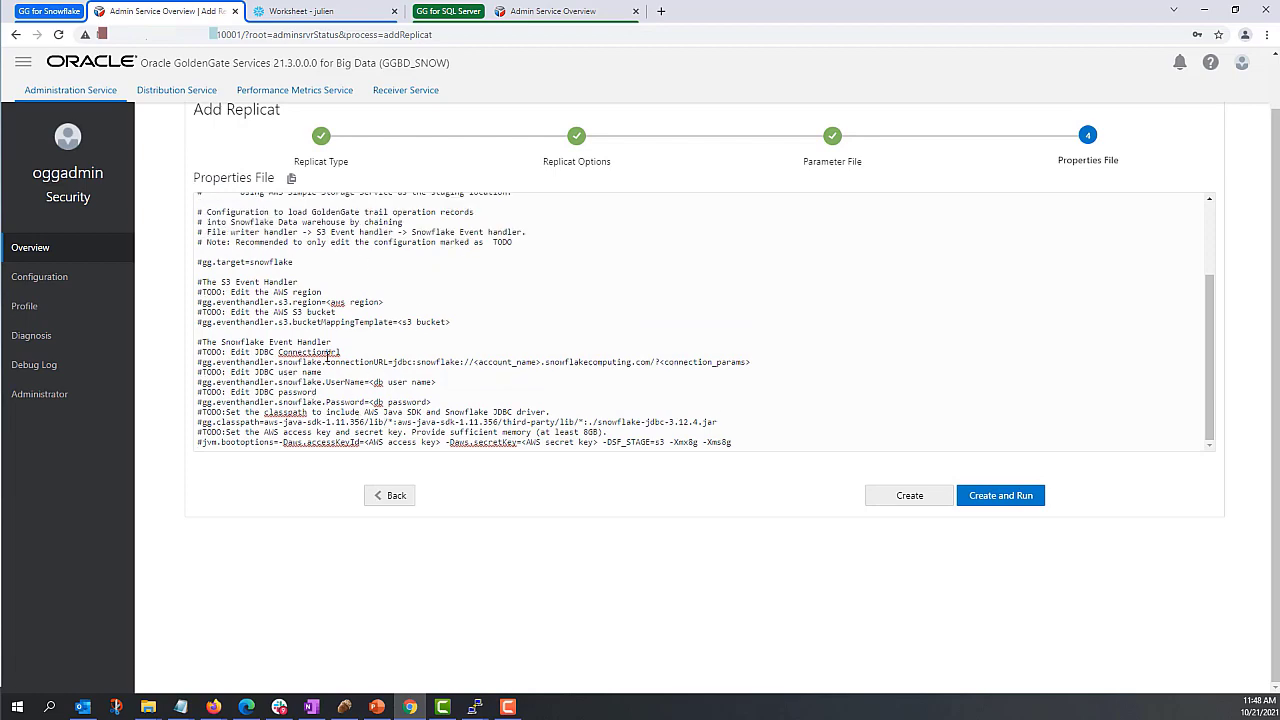
scroll(343, 391, up, 5)
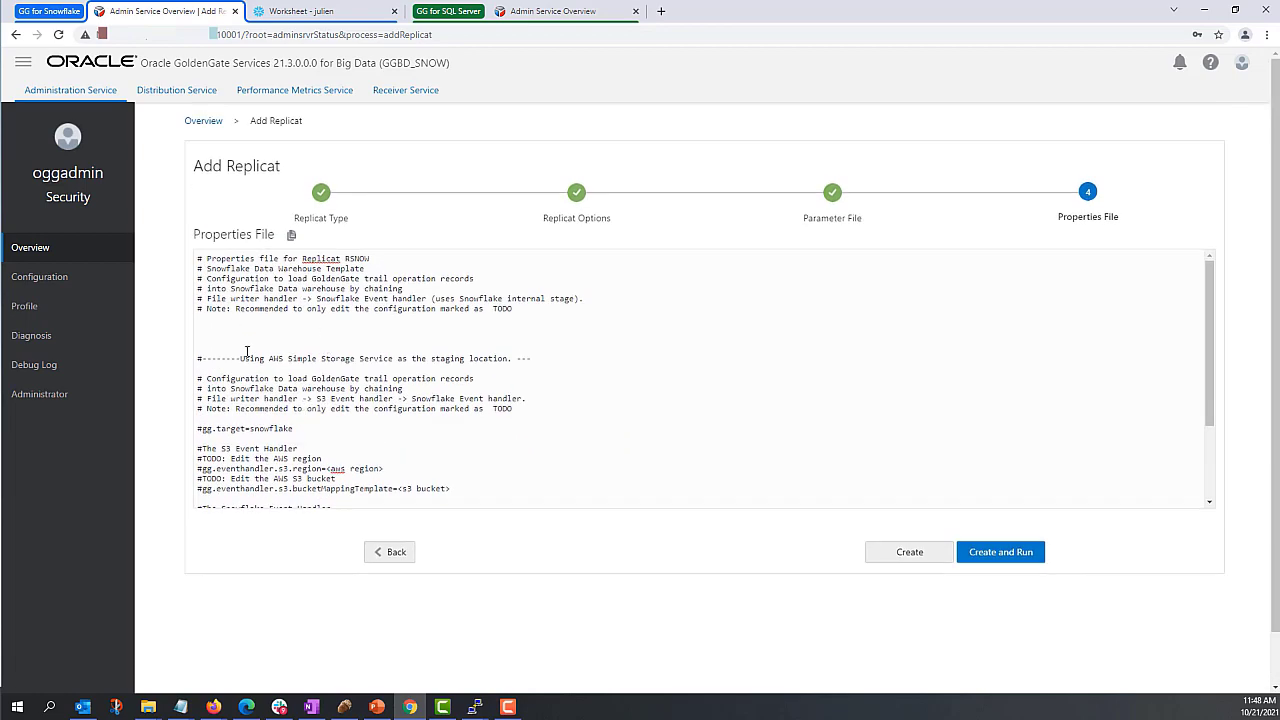
scroll(248, 328, down, 3)
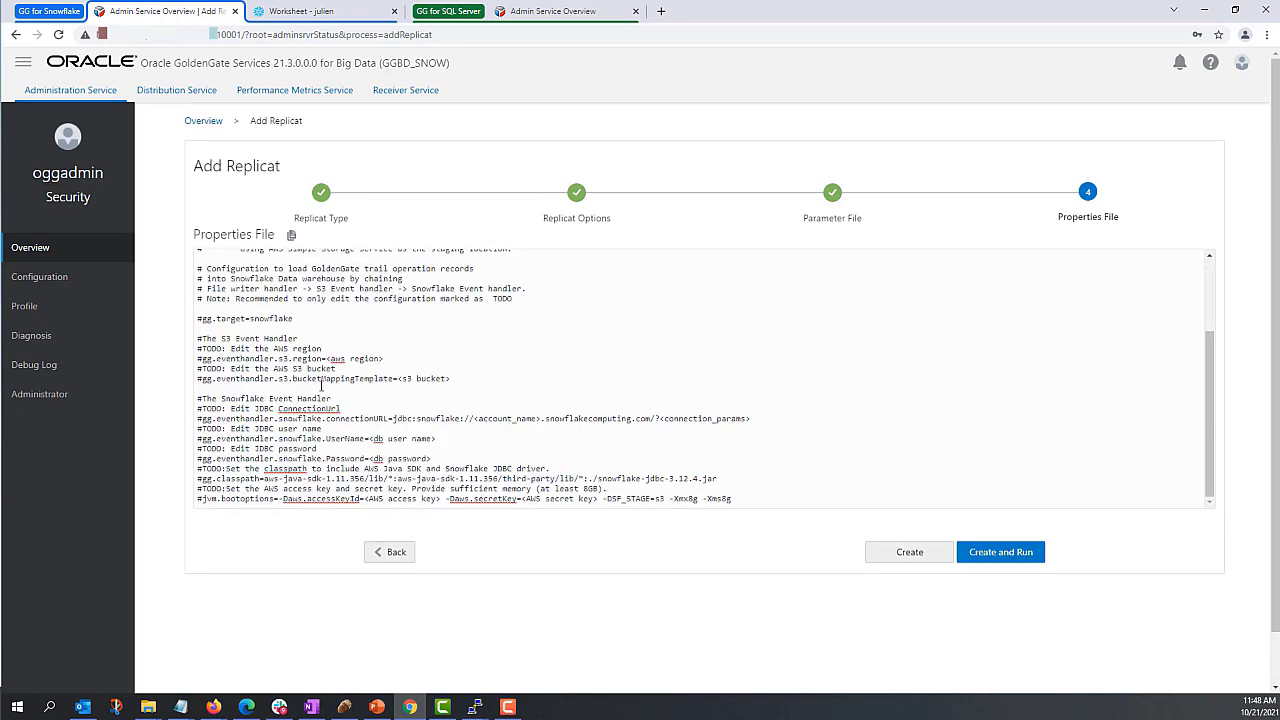
Step: Replace the properties with a copy of R_DEMO.properties and change the Replicat name in its header comment to RSNOW
click(291, 234)
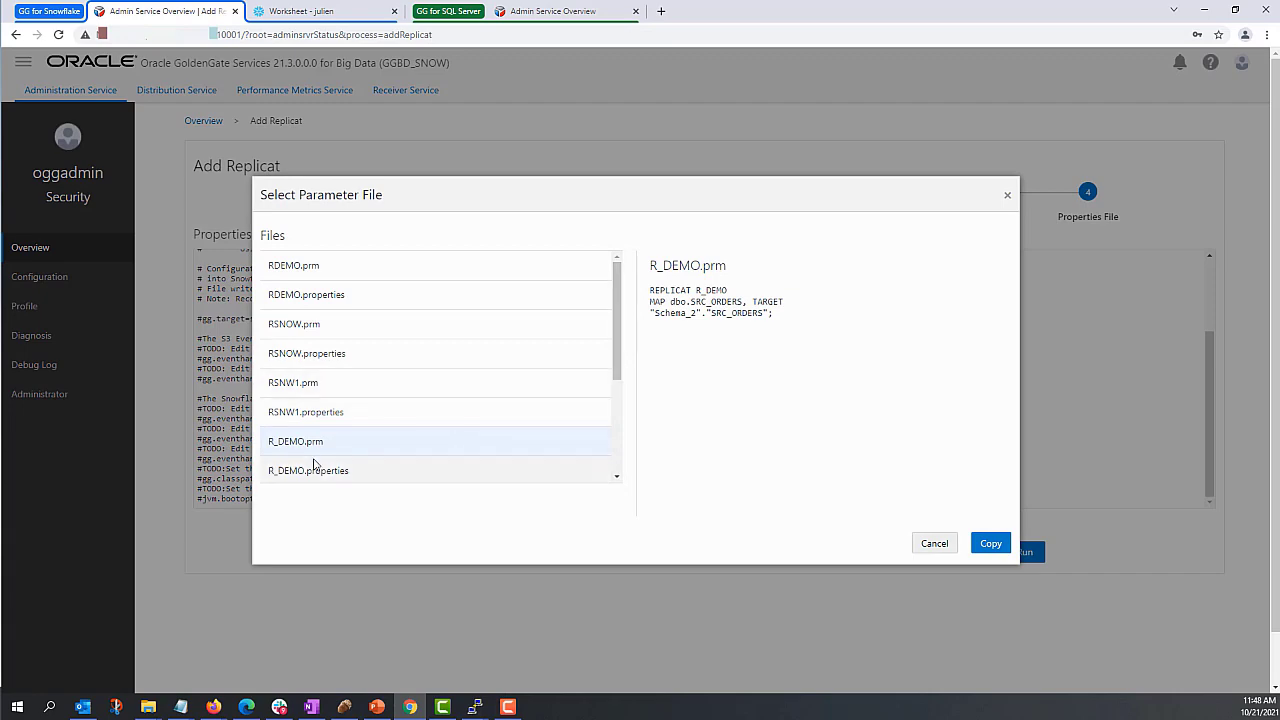
click(333, 471)
click(991, 543)
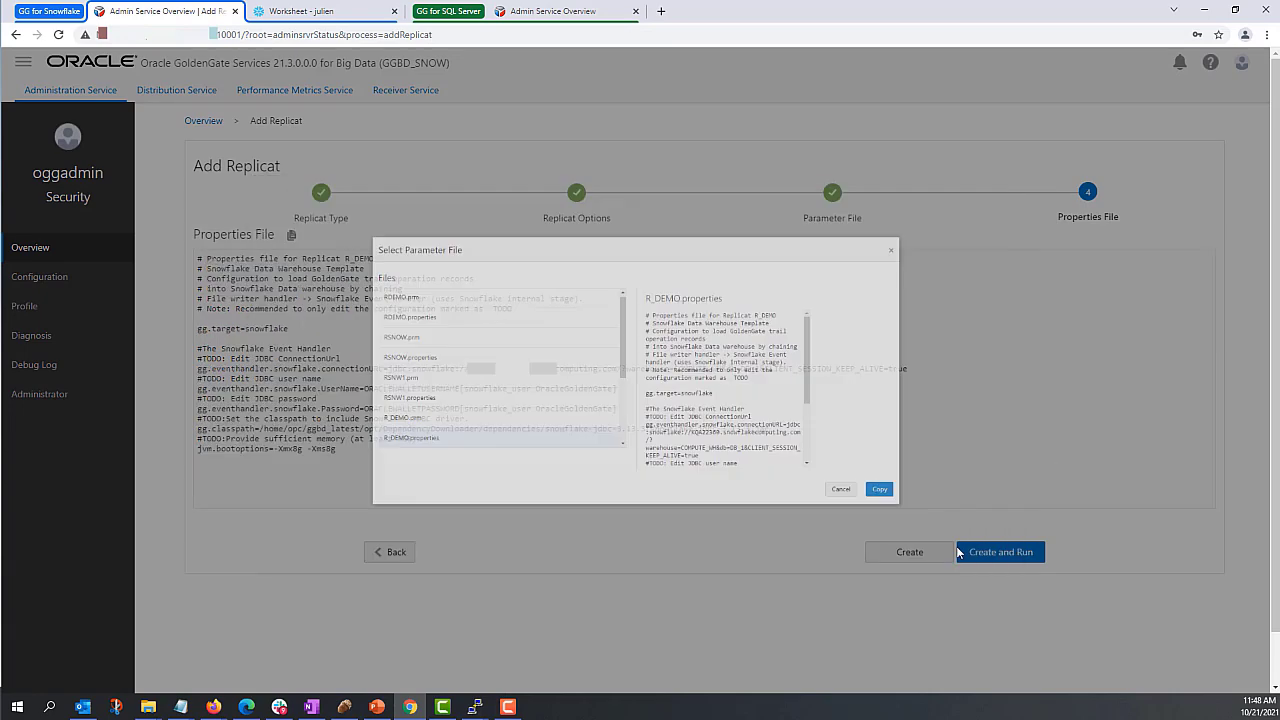
drag(350, 258, 373, 260)
text(SNOW)
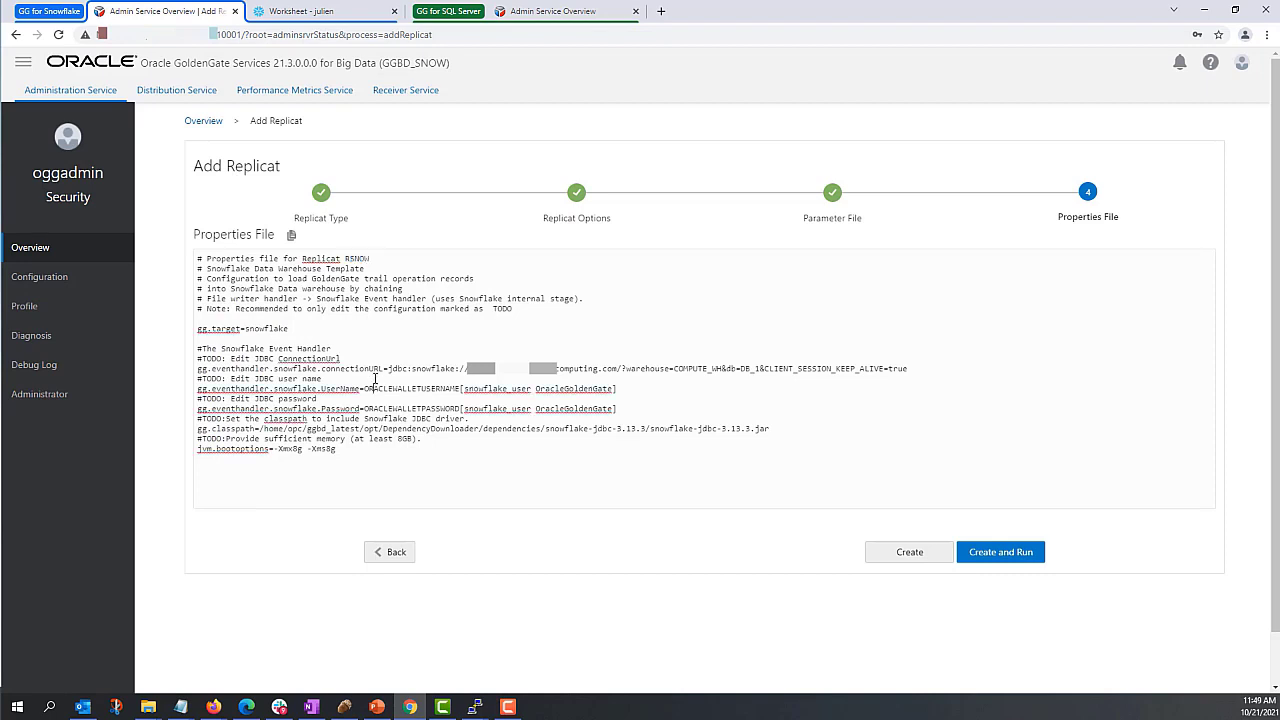
Step: Examine the Snowflake connection URL and the UserName entry's ORACLEWALLETUSERNAME reference with its alias and domain
drag(387, 369, 913, 370)
click(712, 416)
double_click(422, 389)
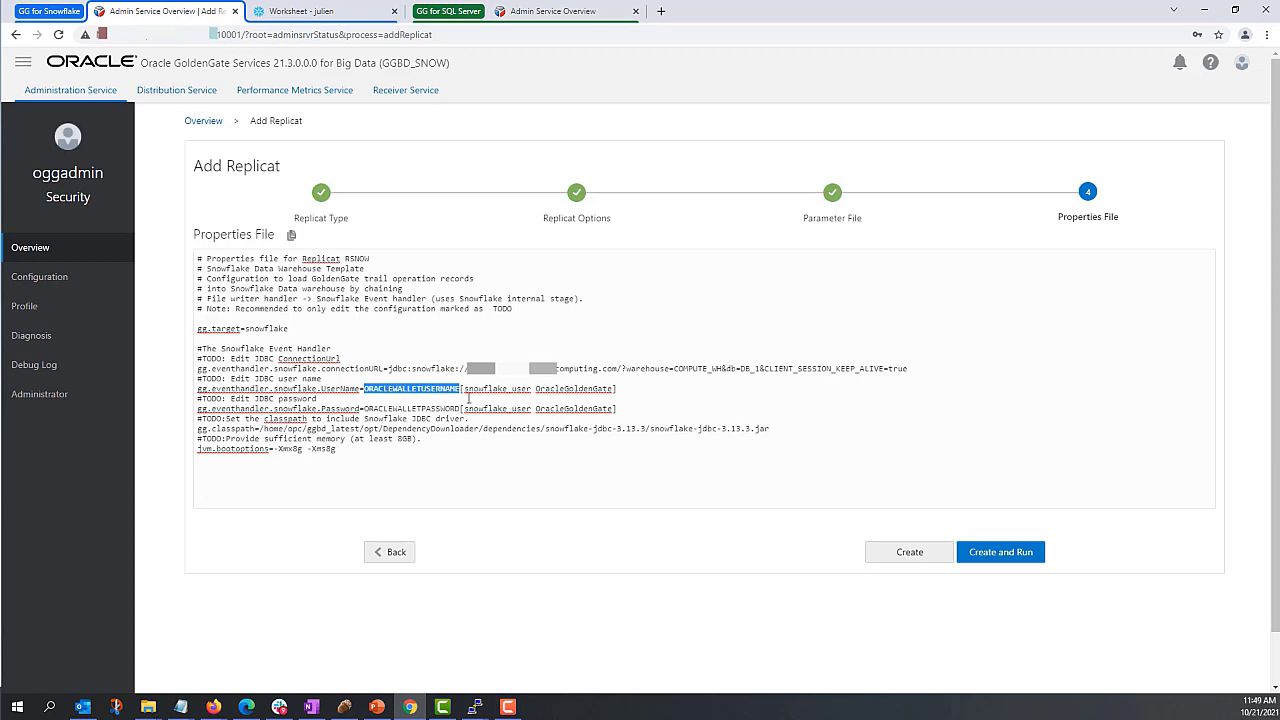
click(413, 388)
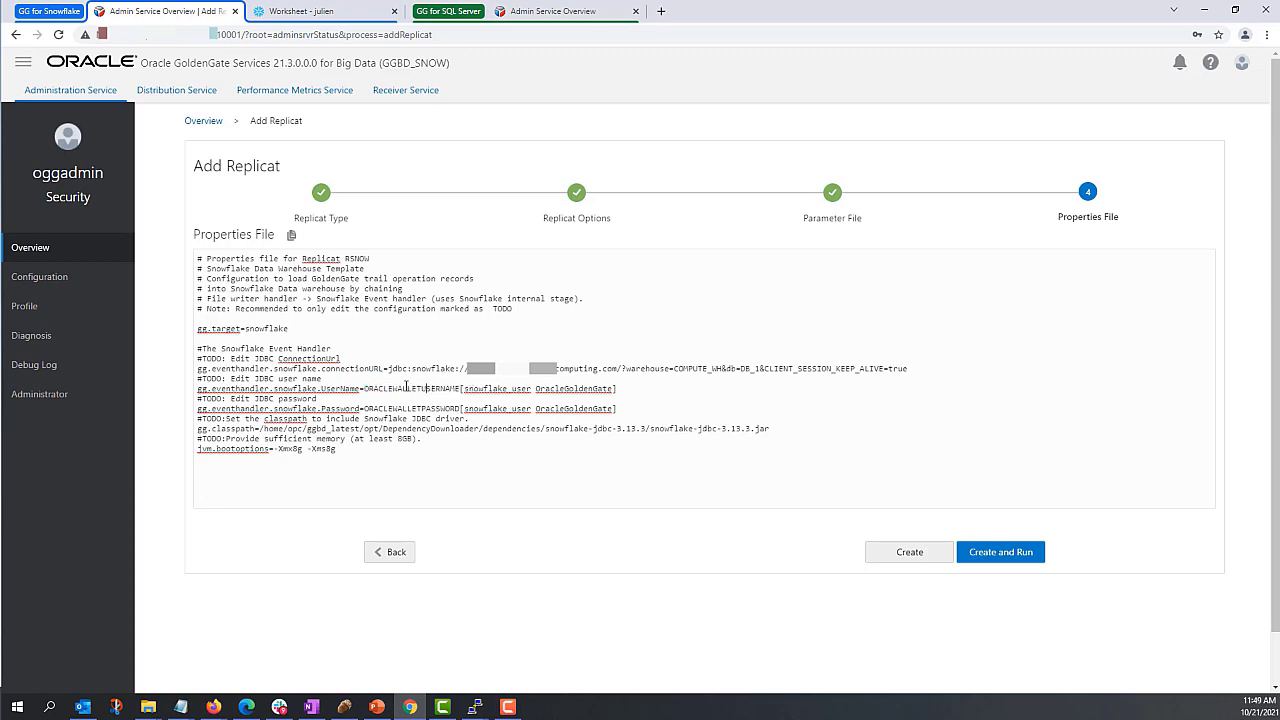
double_click(408, 388)
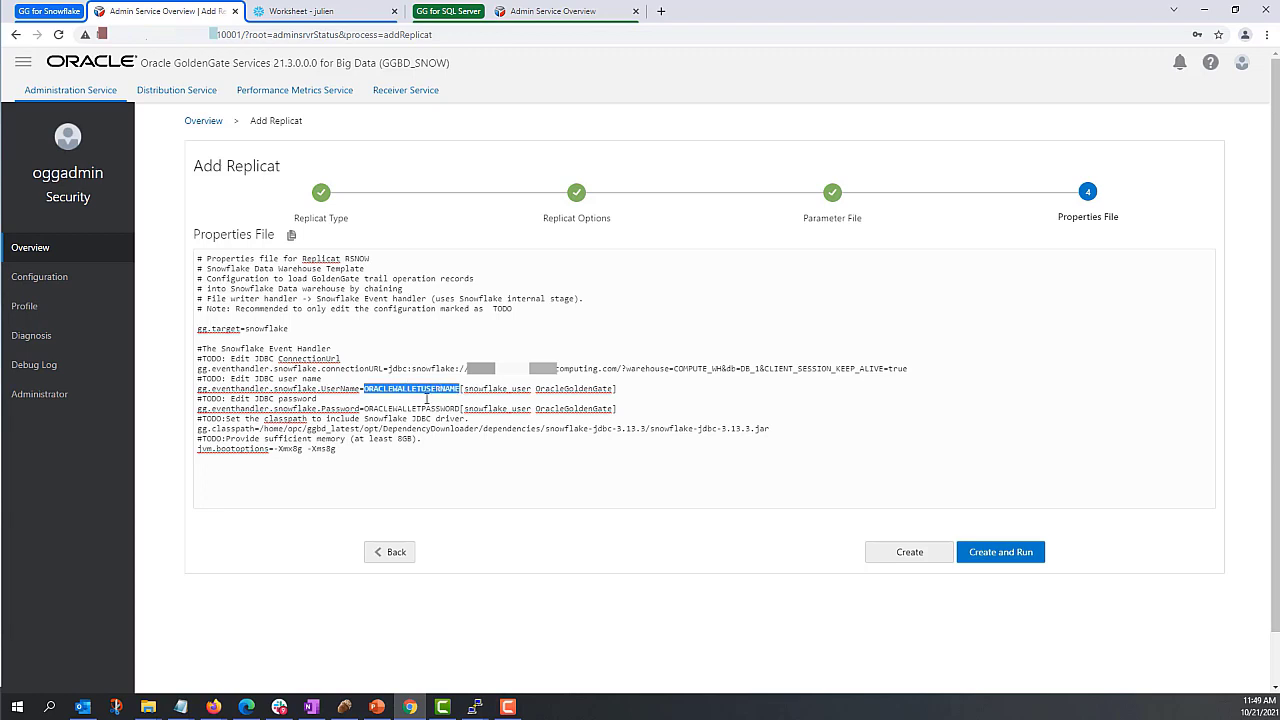
click(435, 389)
drag(465, 390, 535, 392)
click(535, 392)
double_click(585, 390)
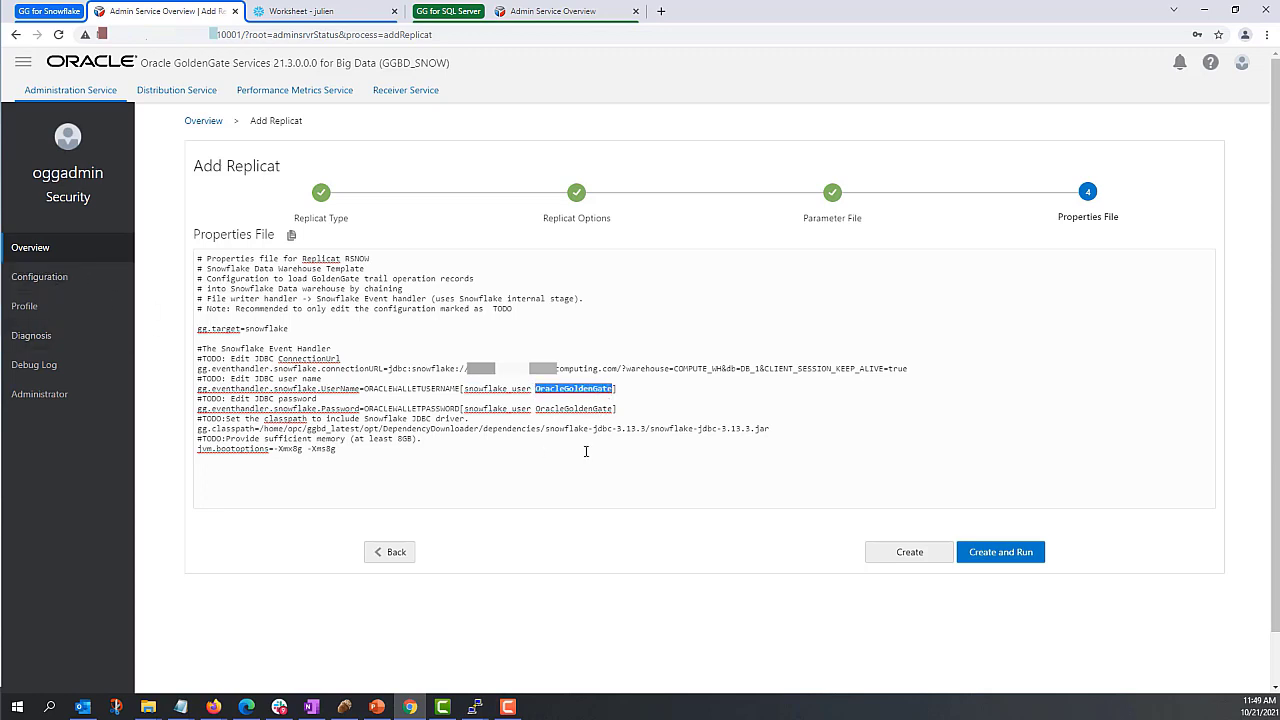
Step: Examine the Snowflake event handler's Password entry and its ORACLEWALLETPASSWORD wallet reference
click(423, 411)
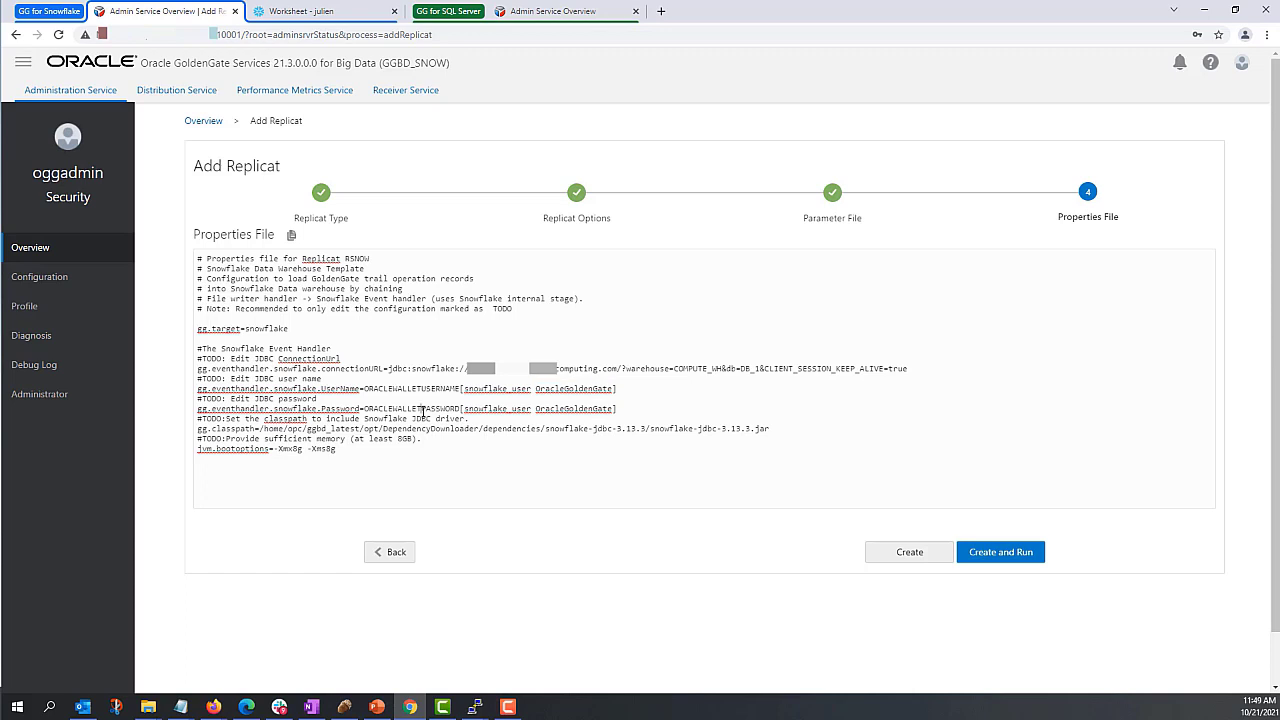
double_click(417, 409)
click(417, 428)
drag(365, 409, 461, 410)
click(460, 418)
drag(368, 409, 460, 409)
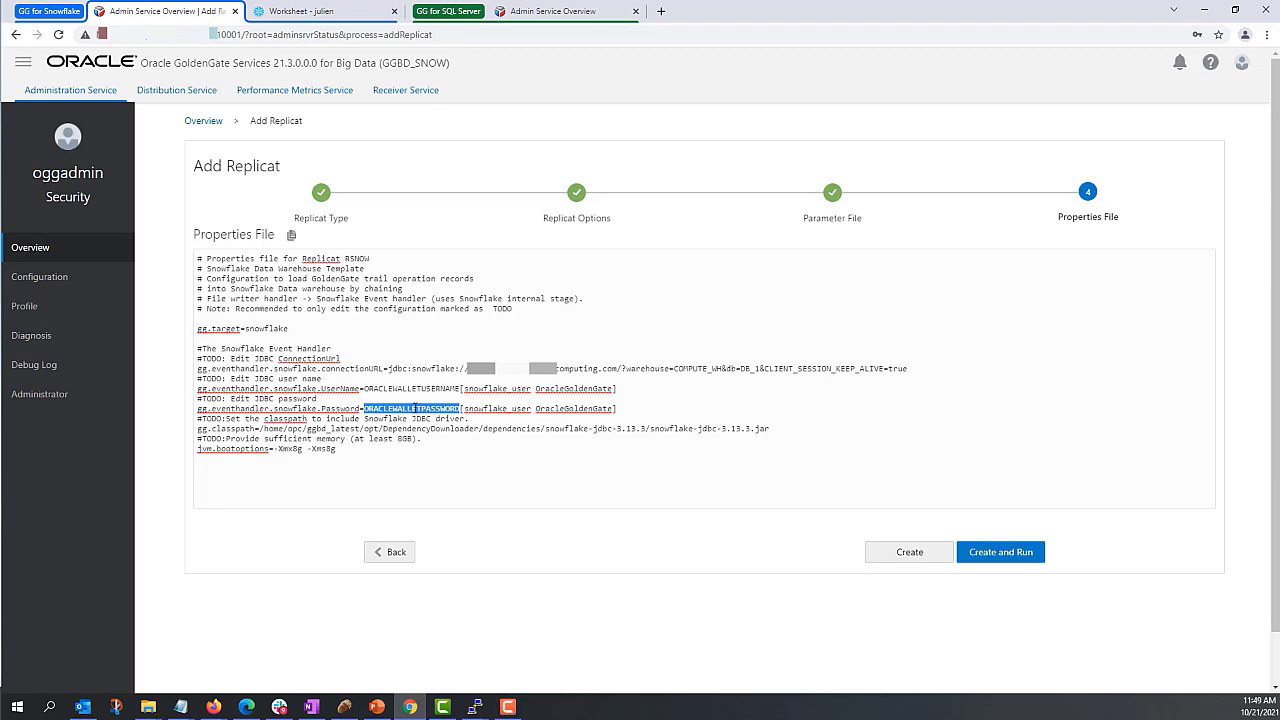
click(573, 410)
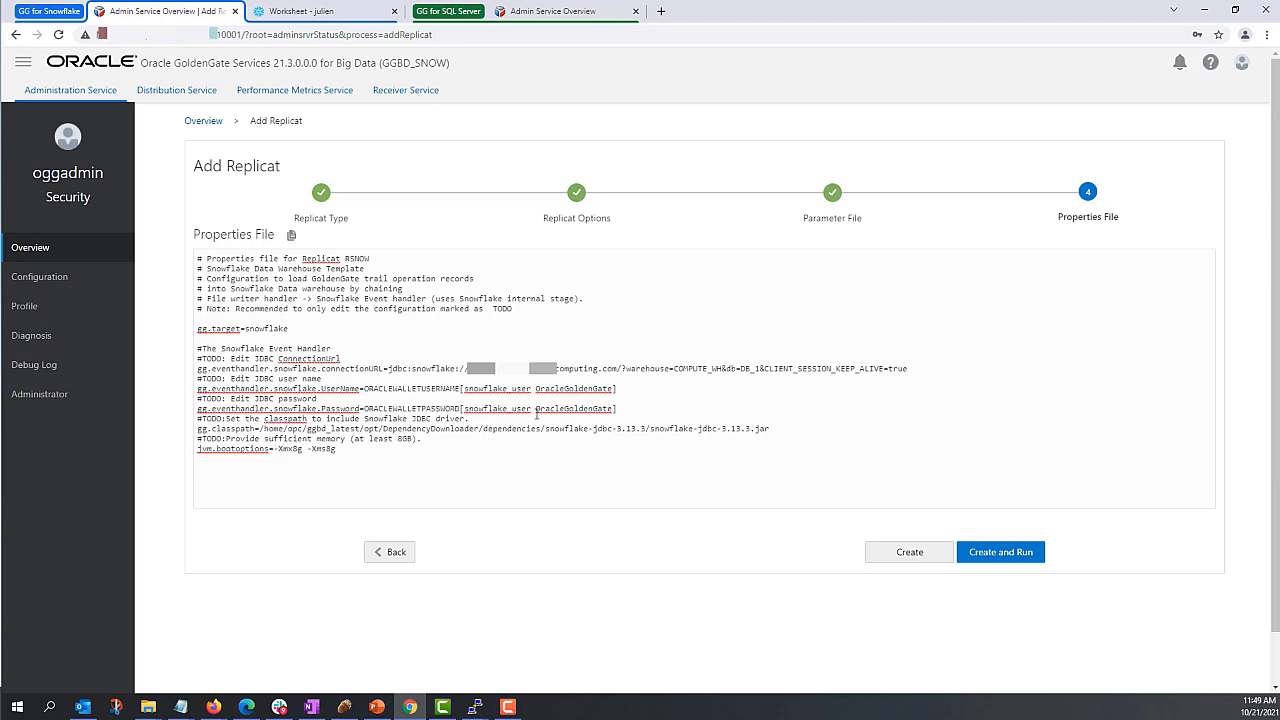
Step: Check the Snowflake JDBC driver path in gg.classpath, and create and run the RSNOW Replicat
drag(260, 429, 785, 429)
click(778, 431)
click(1001, 556)
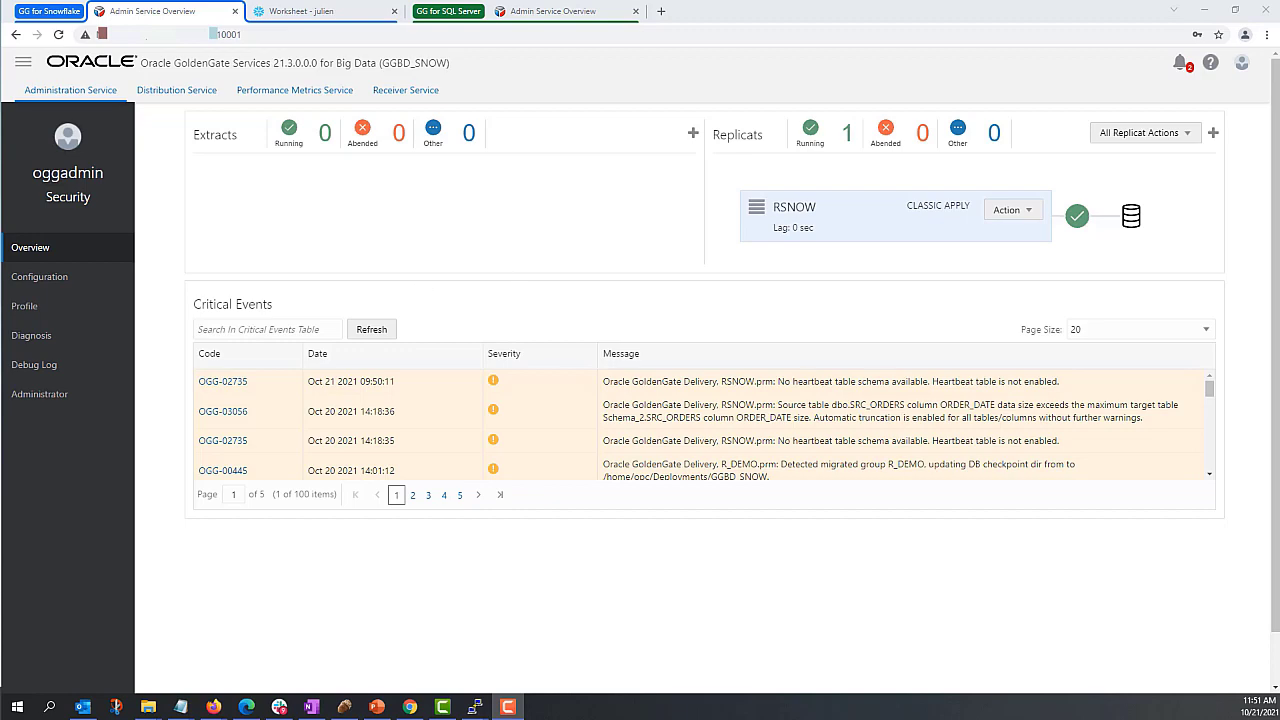
Step: Switch to the PuTTY terminal, list the files in etc/conf/ogg and print the contents of RSNOW.prm
click(475, 706)
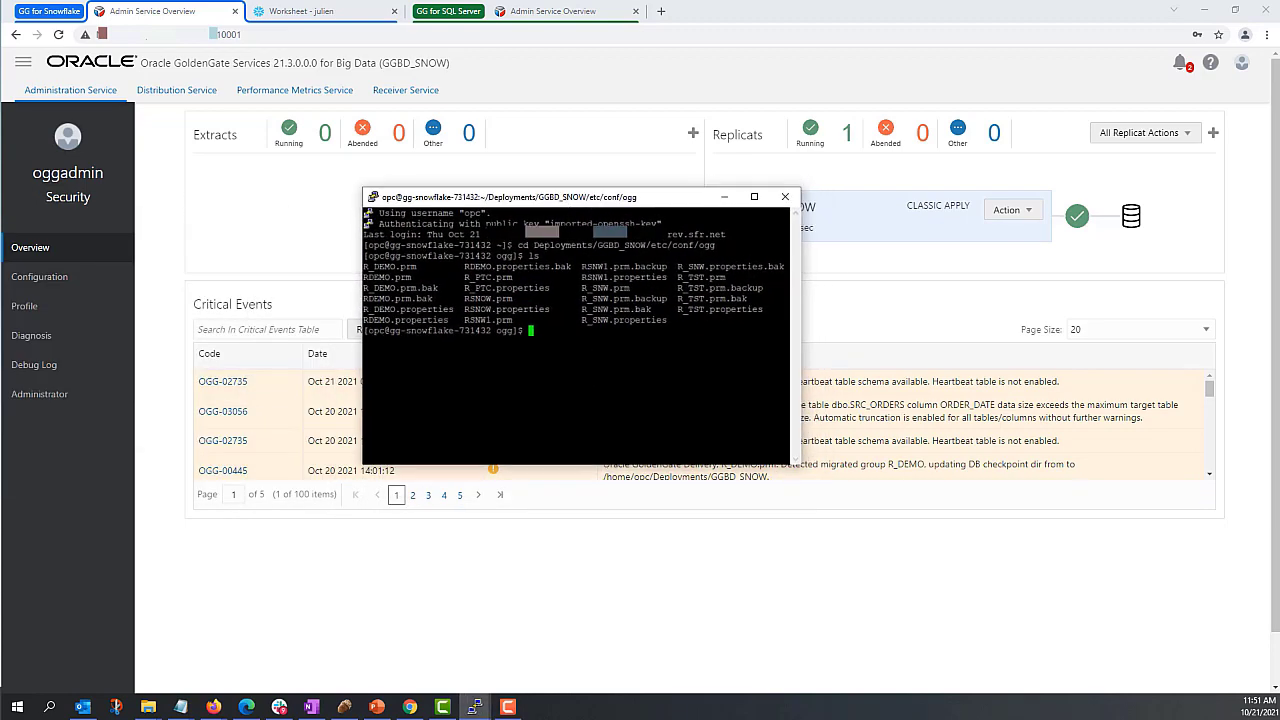
text(ls)
key(Return)
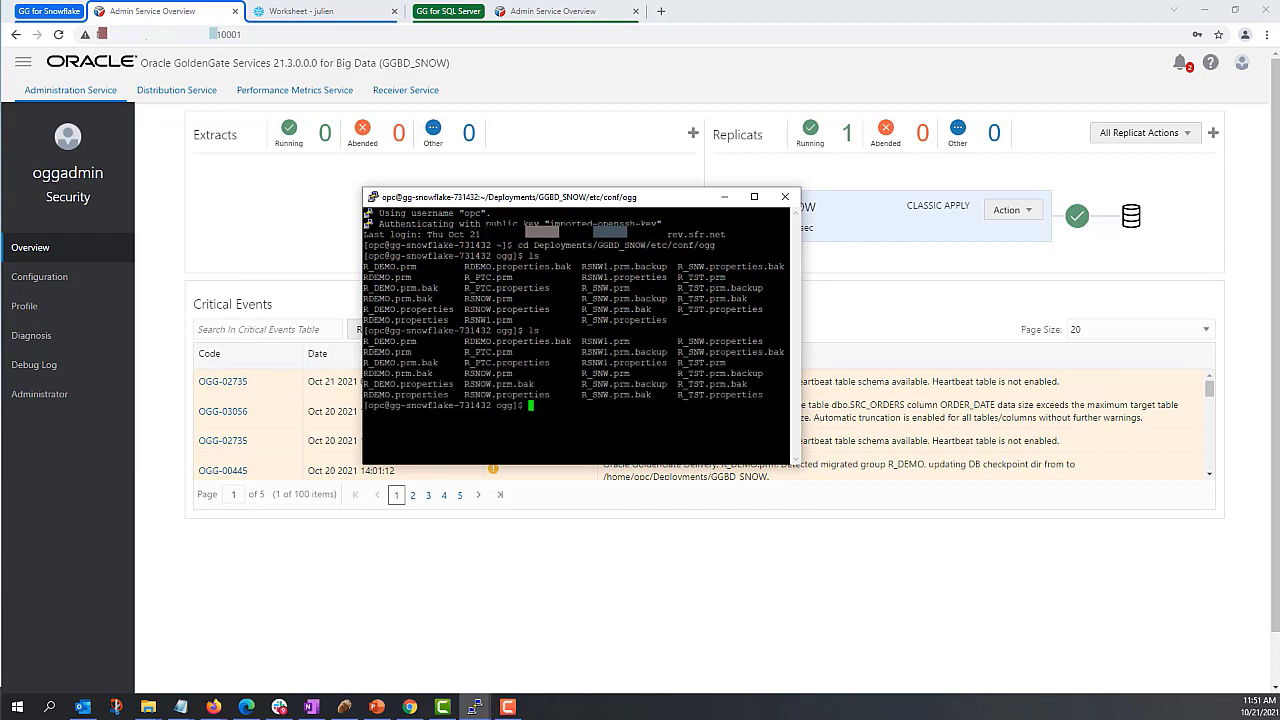
drag(461, 373, 512, 373)
click(511, 374)
text(cat)
drag(464, 373, 512, 373)
right_click(512, 374)
key(Return)
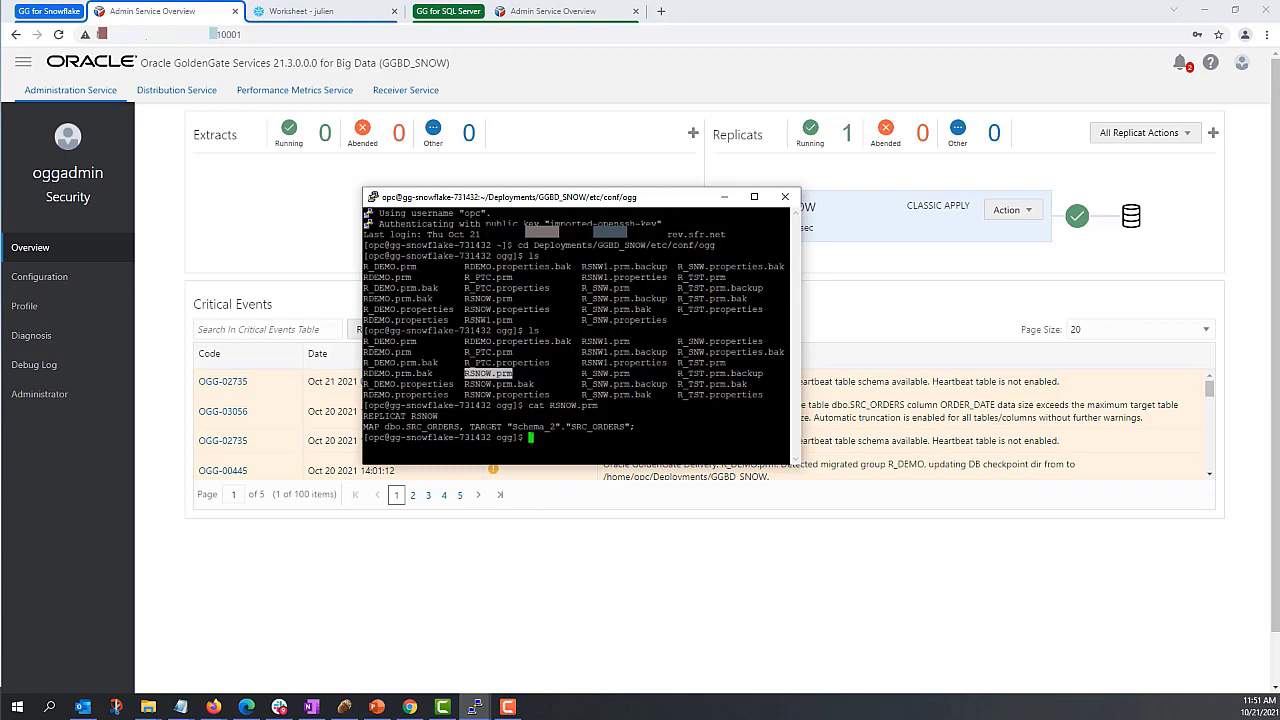
Step: Print the contents of RSNOW.properties in the terminal, review them and put the terminal window away
drag(558, 197, 458, 196)
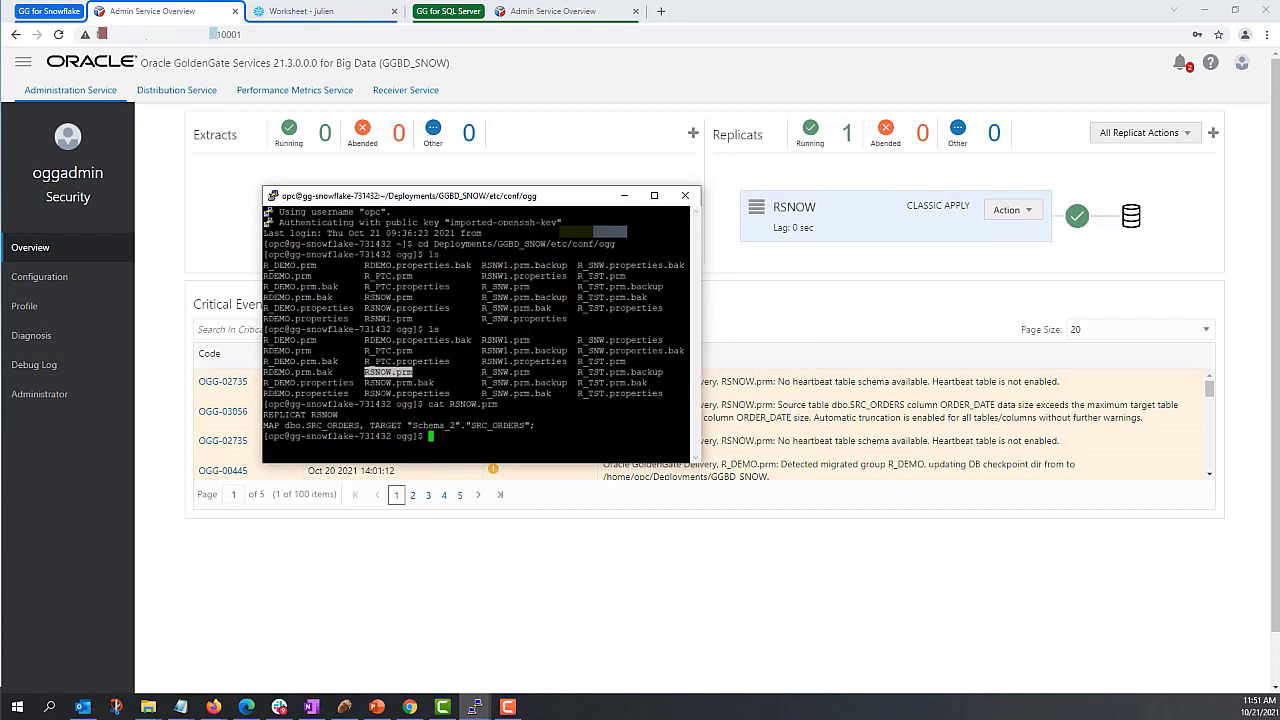
drag(364, 393, 450, 393)
text(cat)
text(RSNOW.properties)
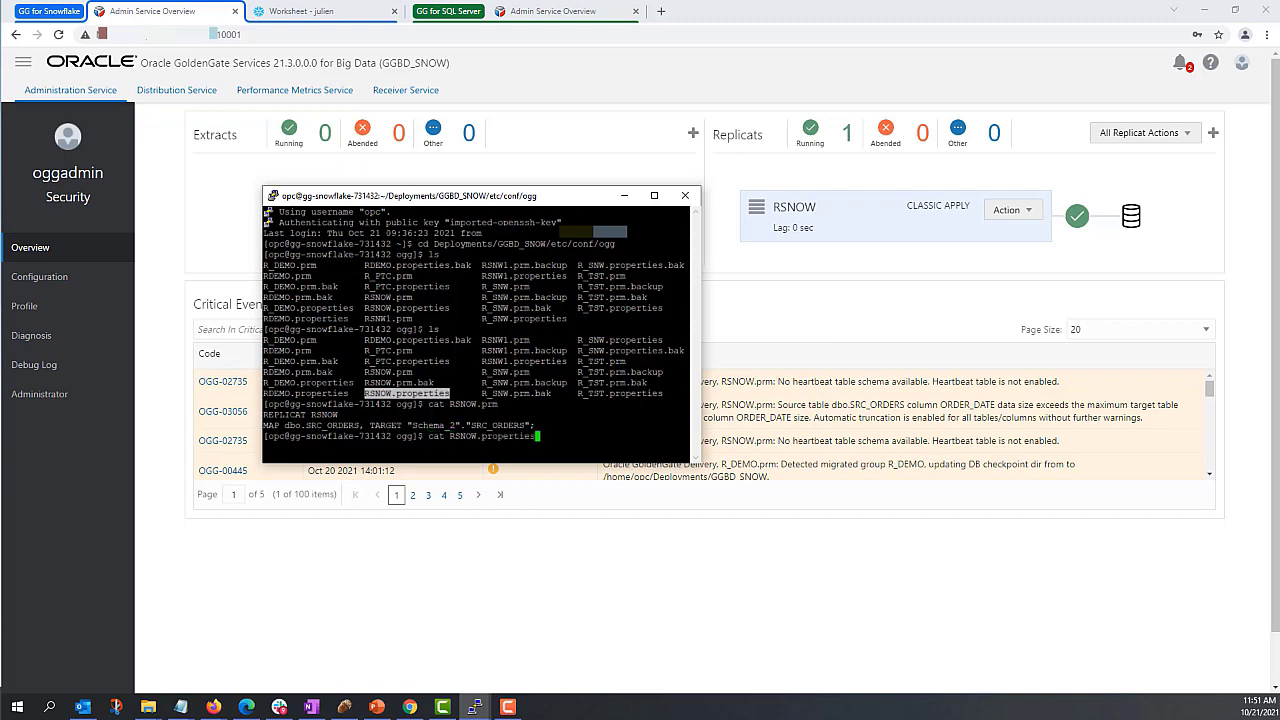
key(Return)
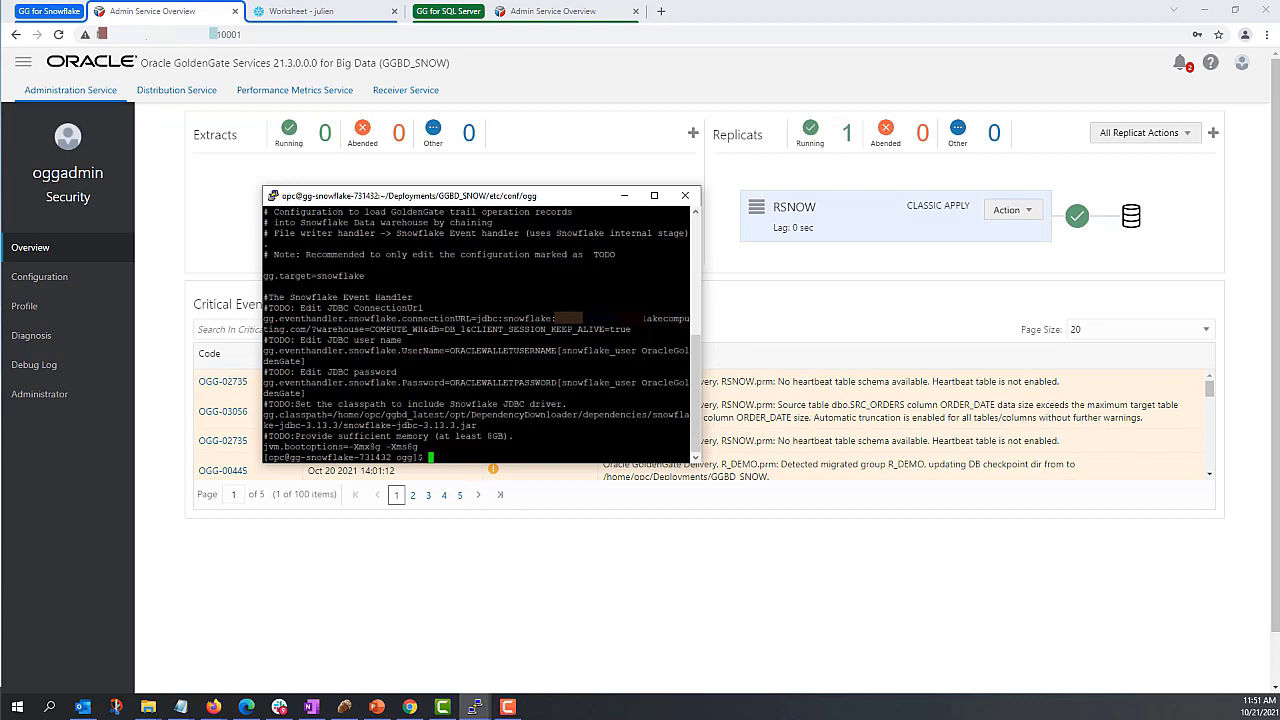
click(623, 196)
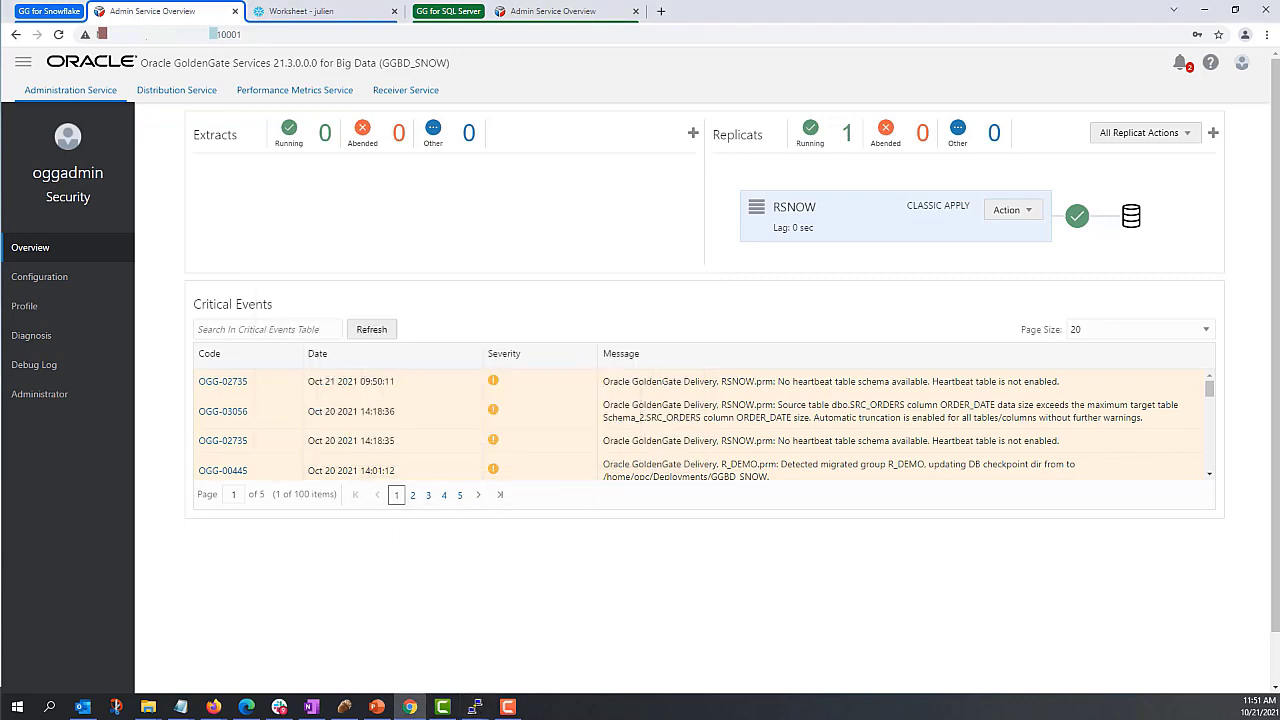
Step: Switch to the Admin Client terminal, run "info all" and "stats RSNOW", and move its window out of the way
key(alt+Tab)
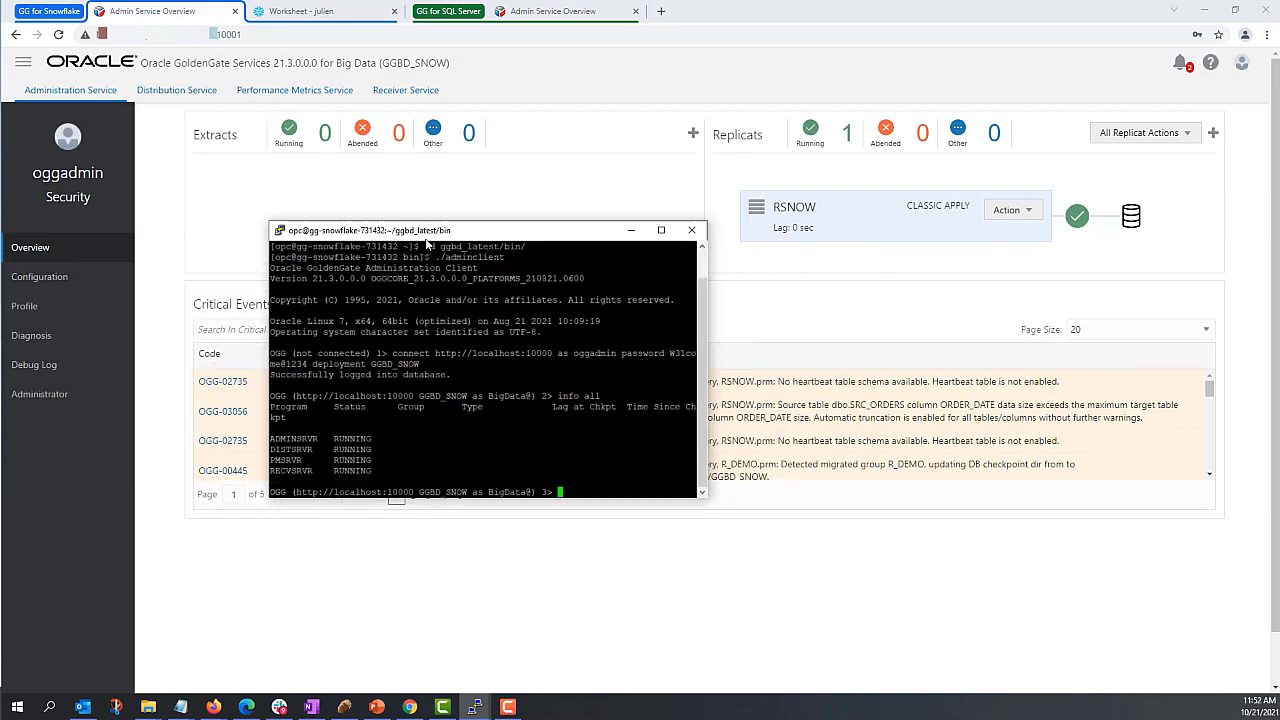
drag(424, 238, 399, 238)
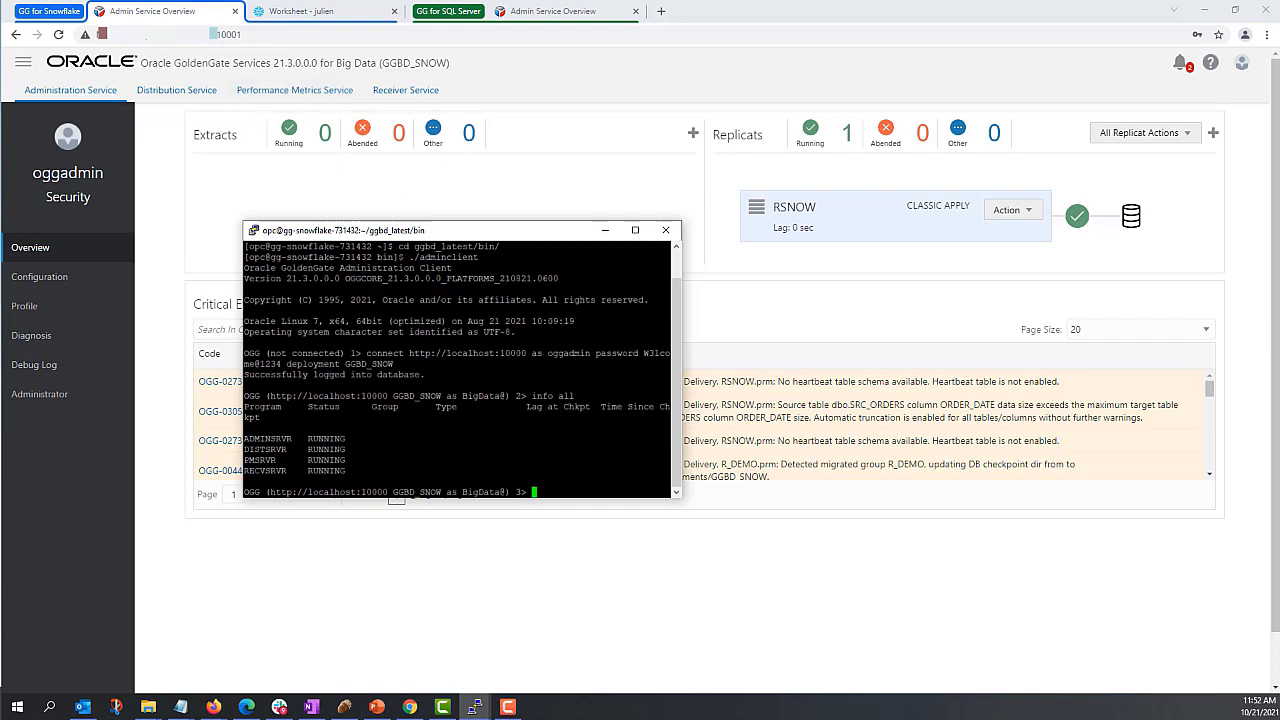
text(info all)
key(Return)
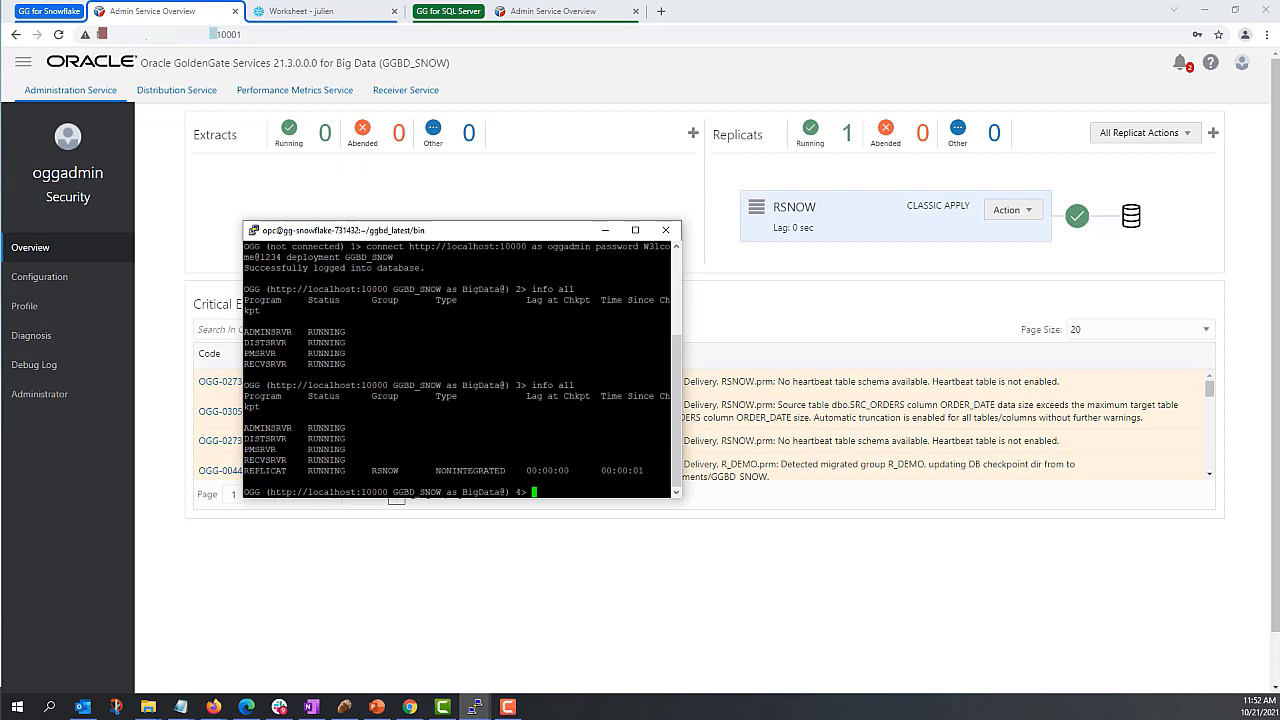
text(stats RSNOW)
key(Return)
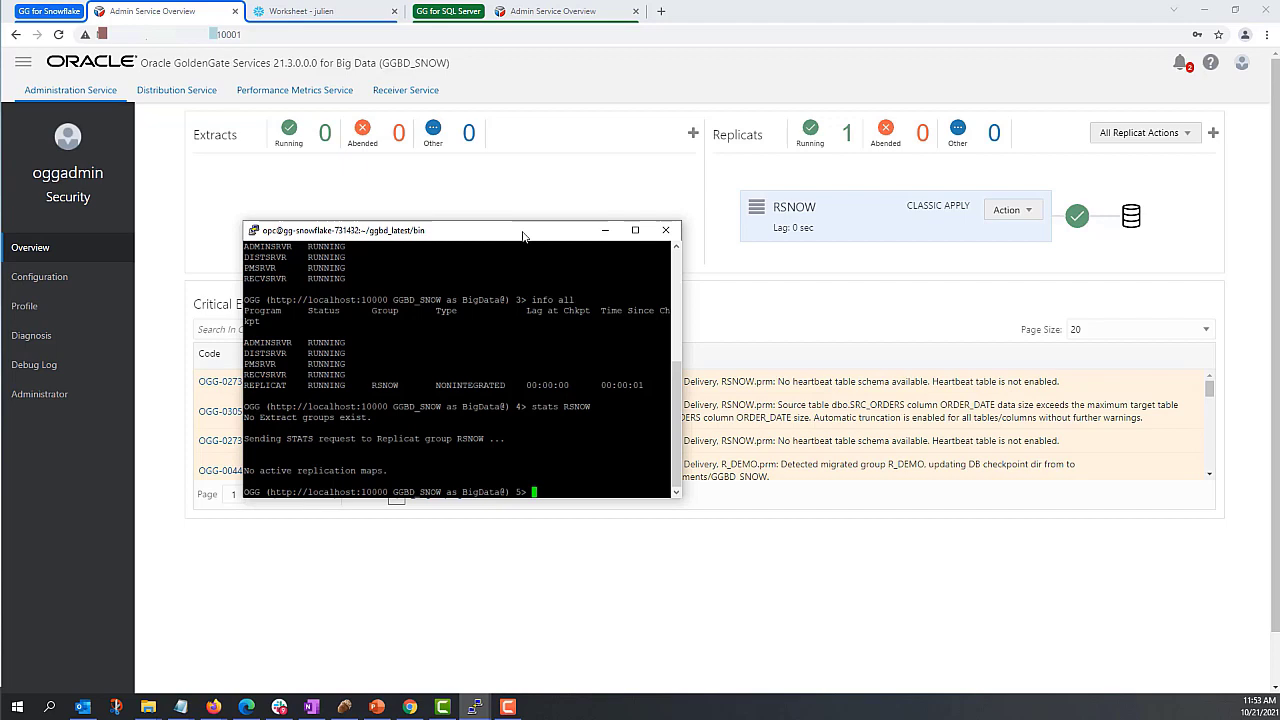
drag(522, 236, 0, 188)
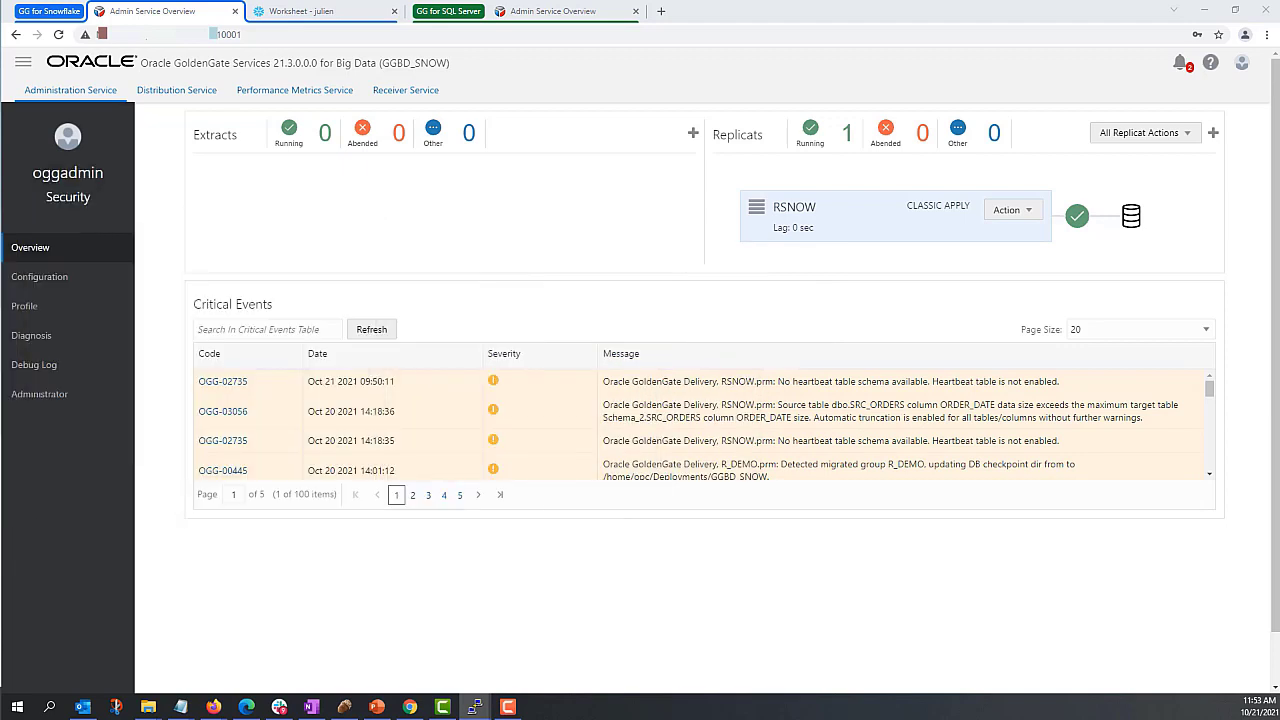
click(757, 620)
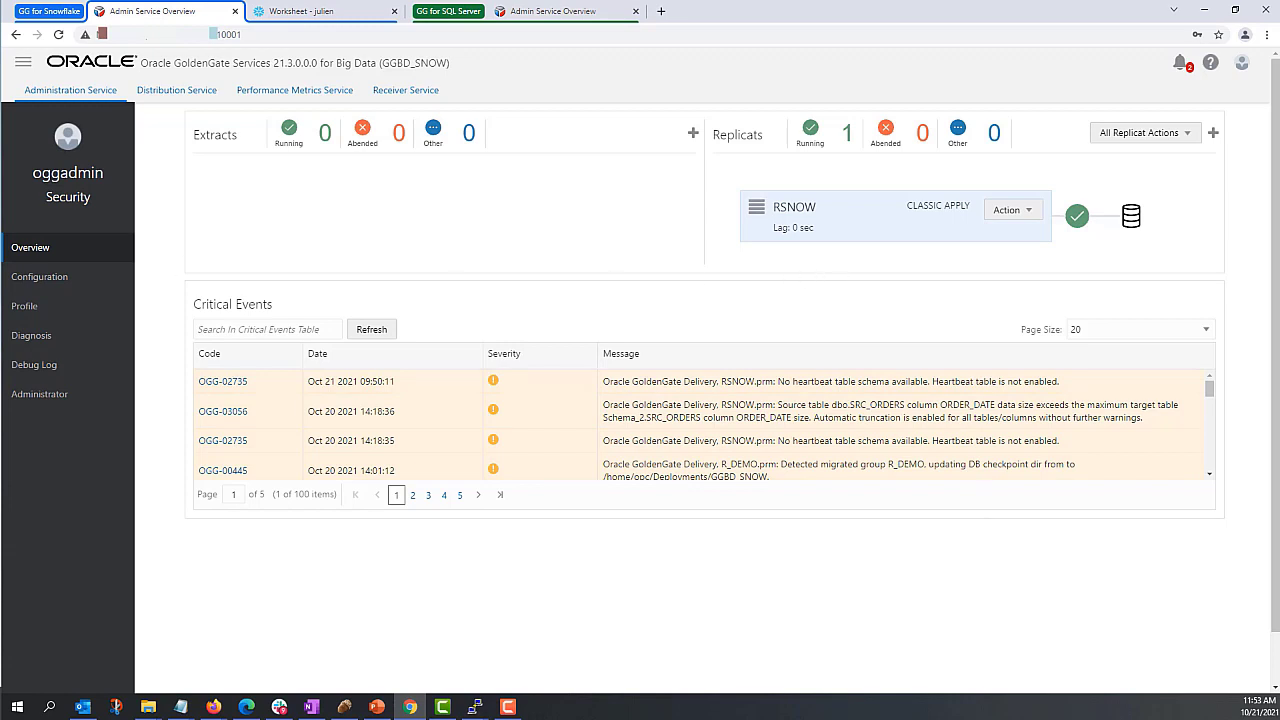
Step: Check the EXTRDS Extract's total table statistics for dbo.SRC_ORDERS in the SQL Server deployment
click(344, 707)
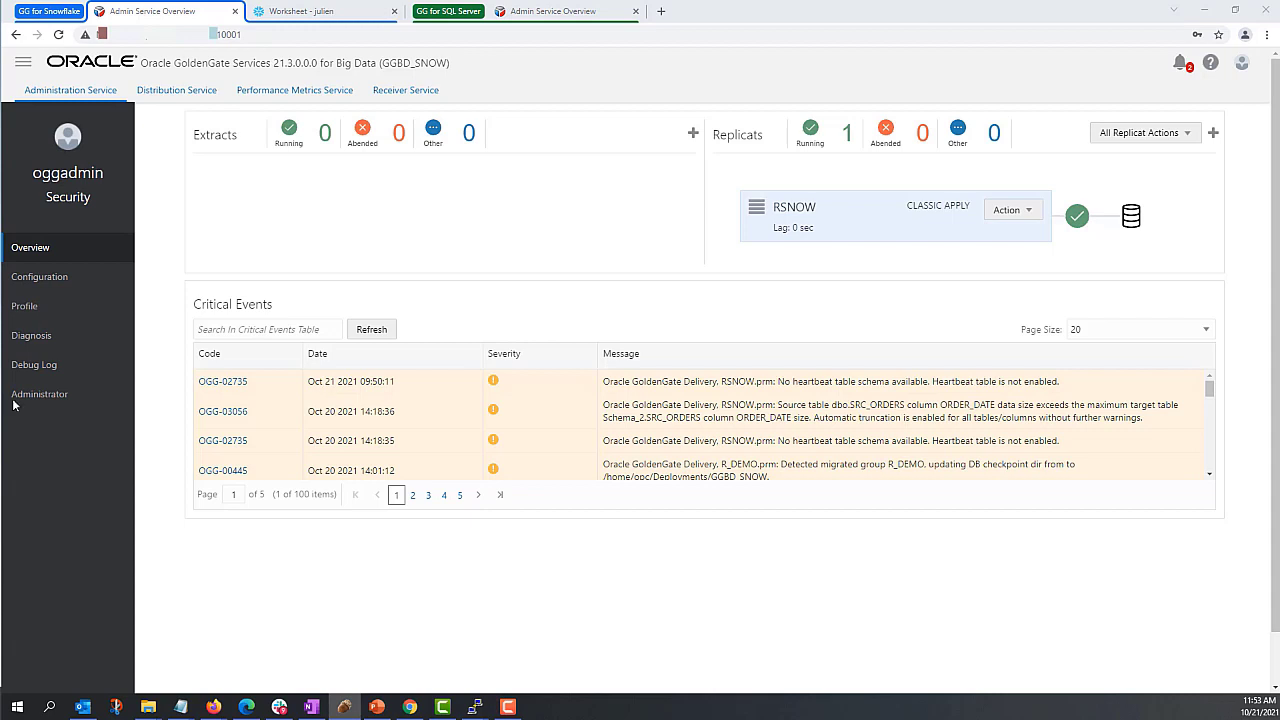
click(545, 12)
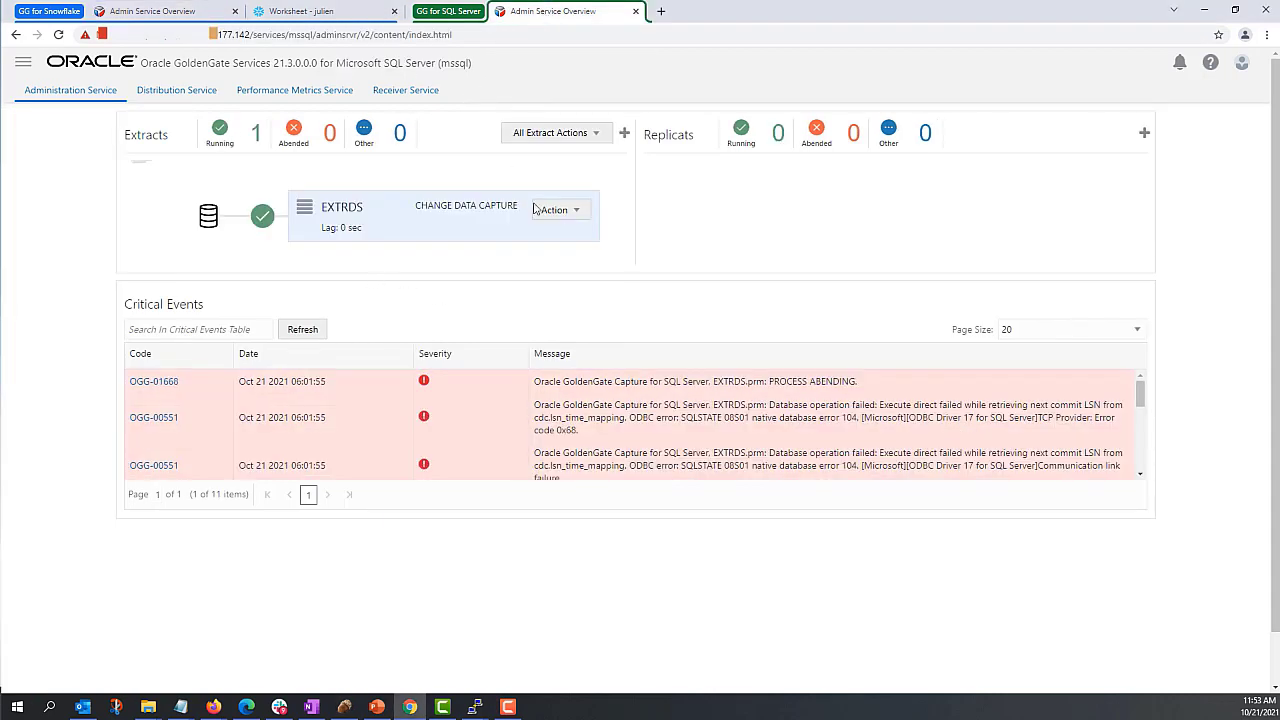
click(337, 214)
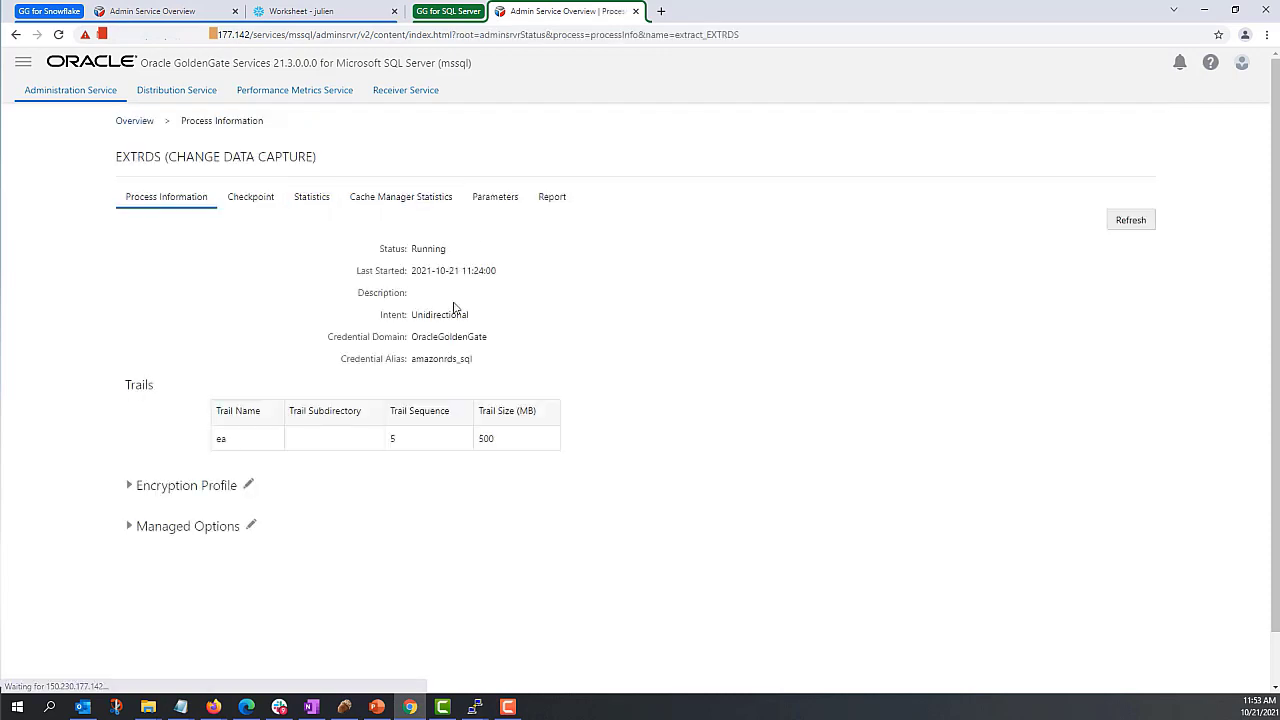
click(322, 197)
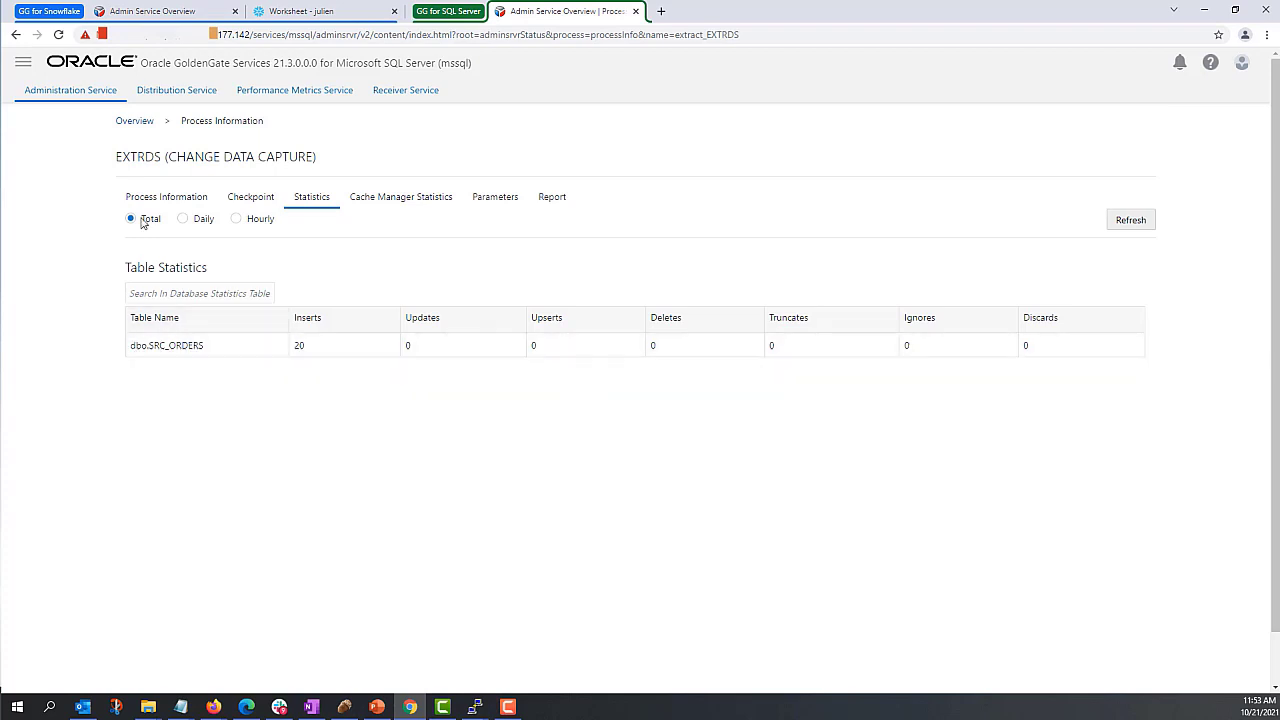
drag(131, 345, 214, 343)
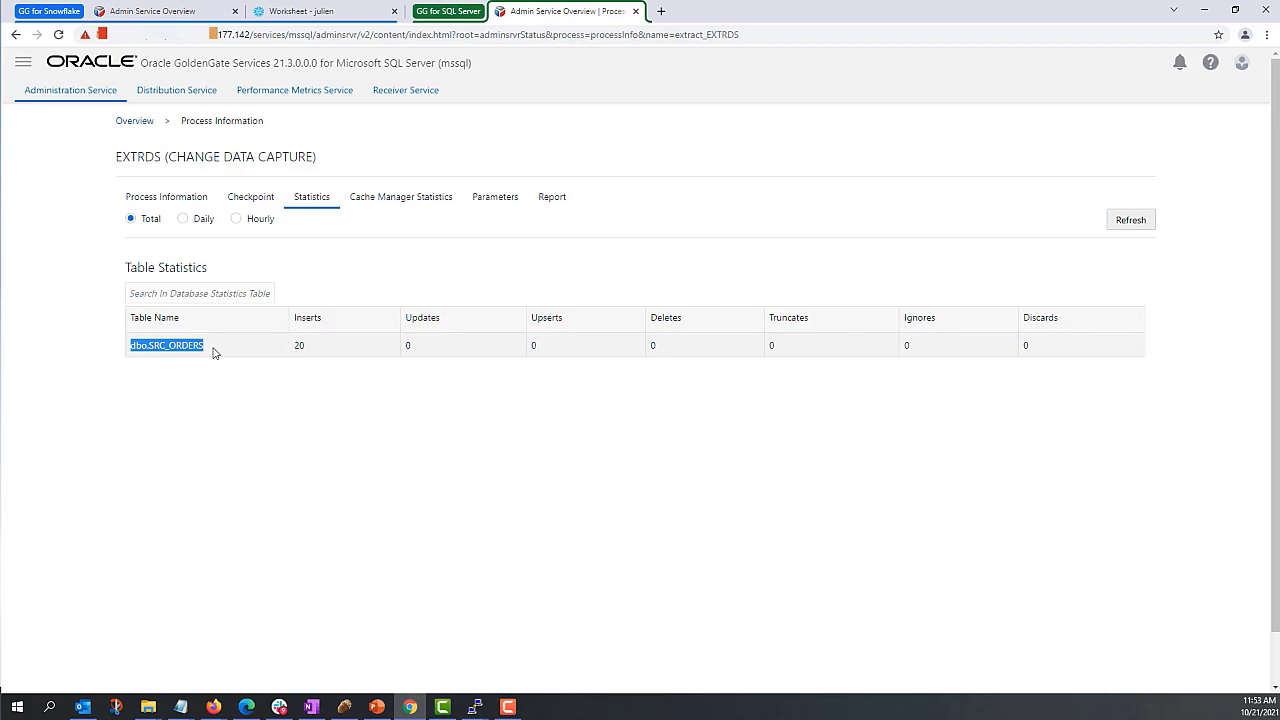
click(171, 351)
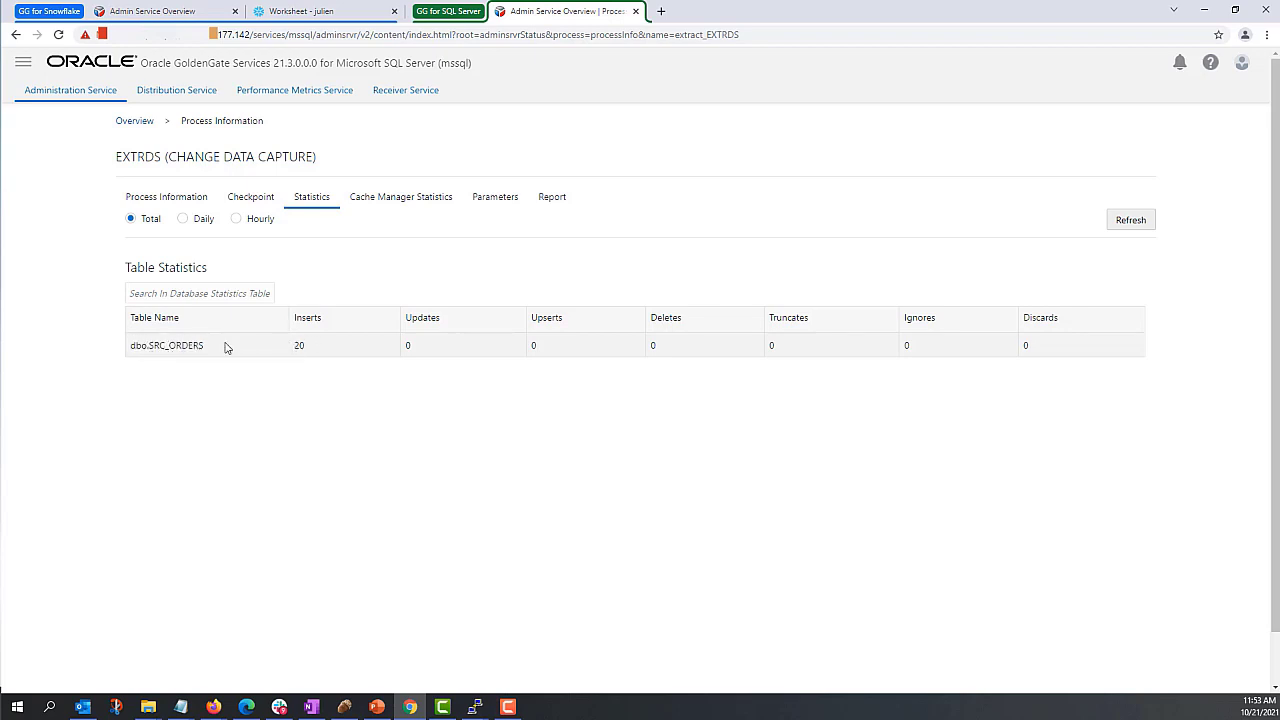
Step: Open the details of the sql_snow distribution path, check its statistics for dbo.SRC_ORDERS inserts, and return to the paths overview
click(193, 102)
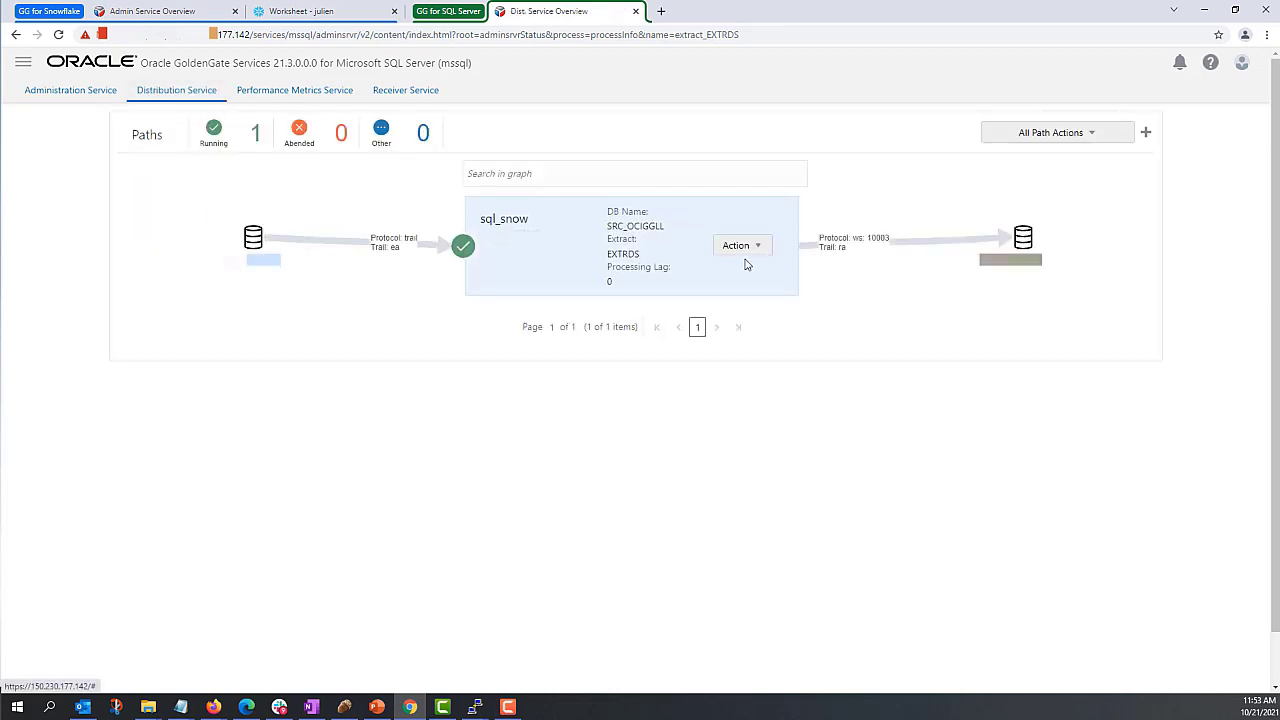
click(745, 247)
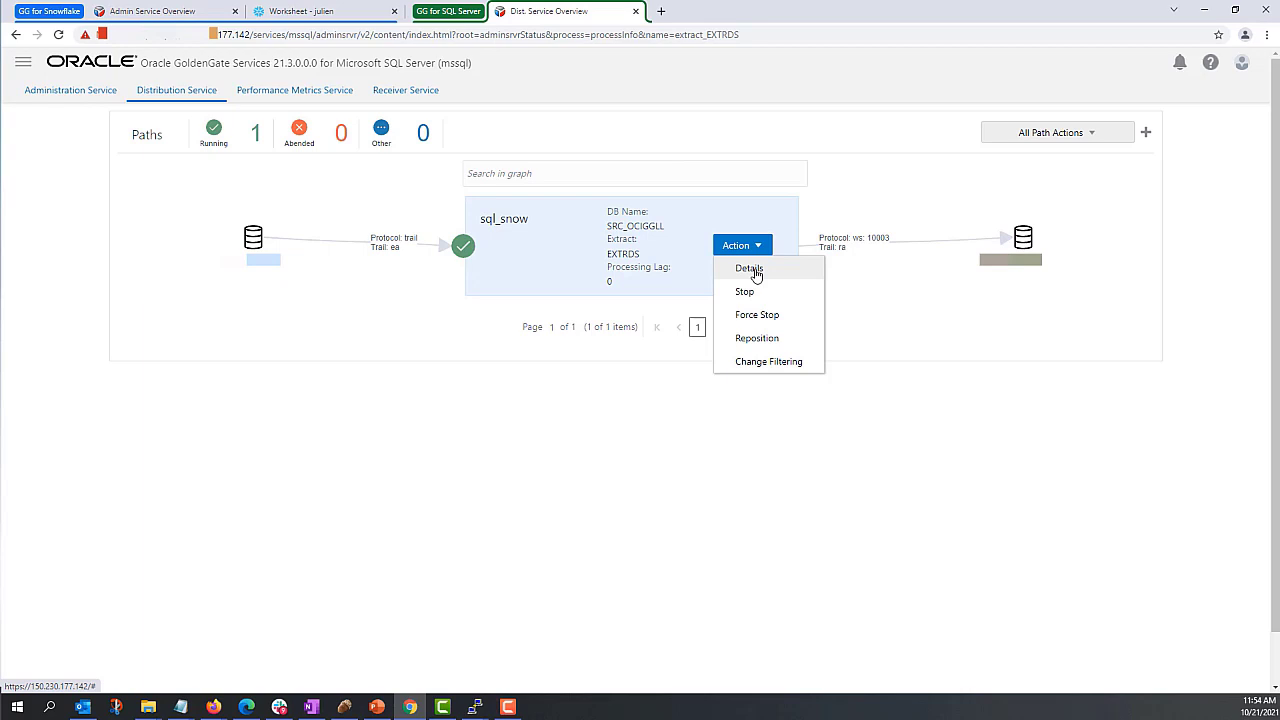
click(750, 269)
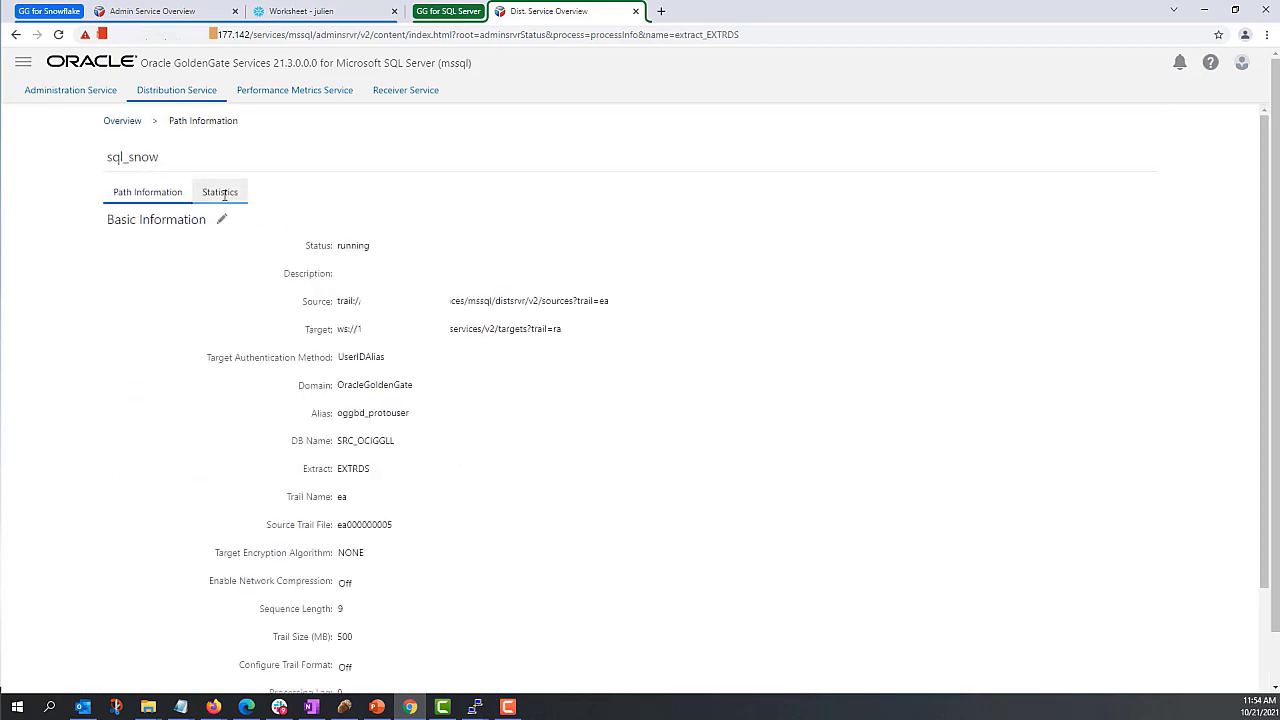
click(222, 193)
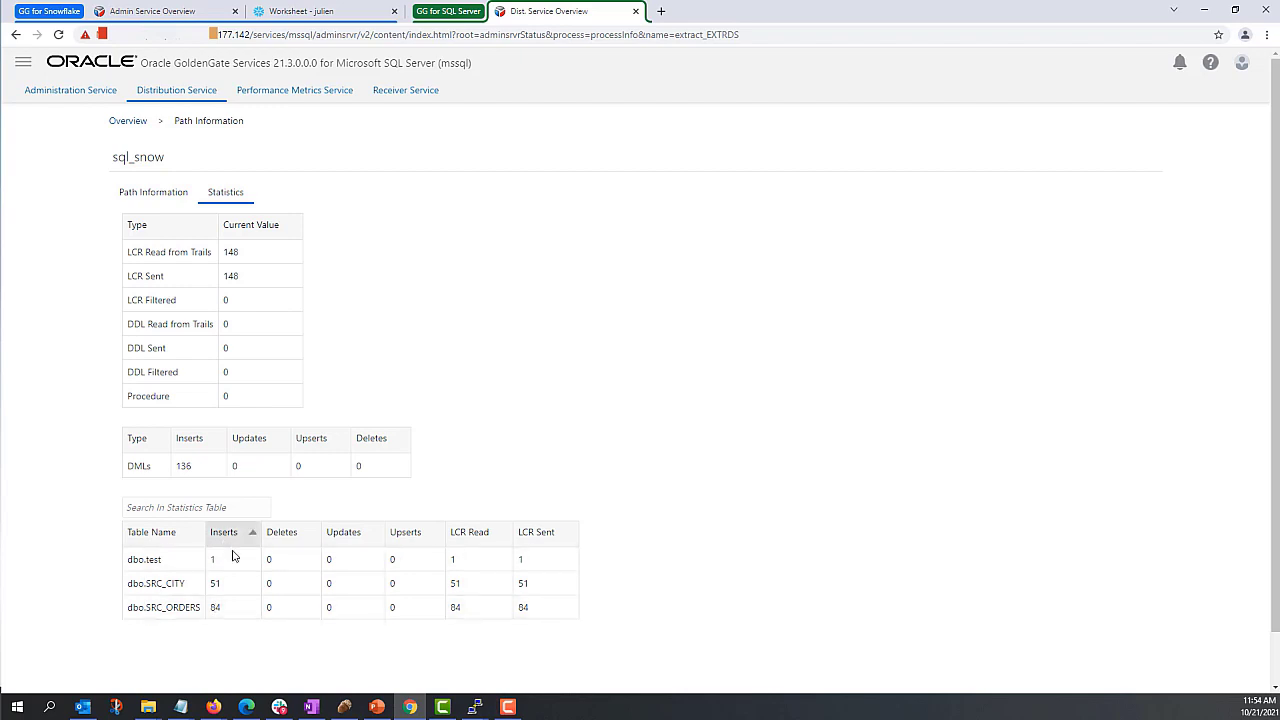
drag(208, 611, 235, 613)
click(235, 613)
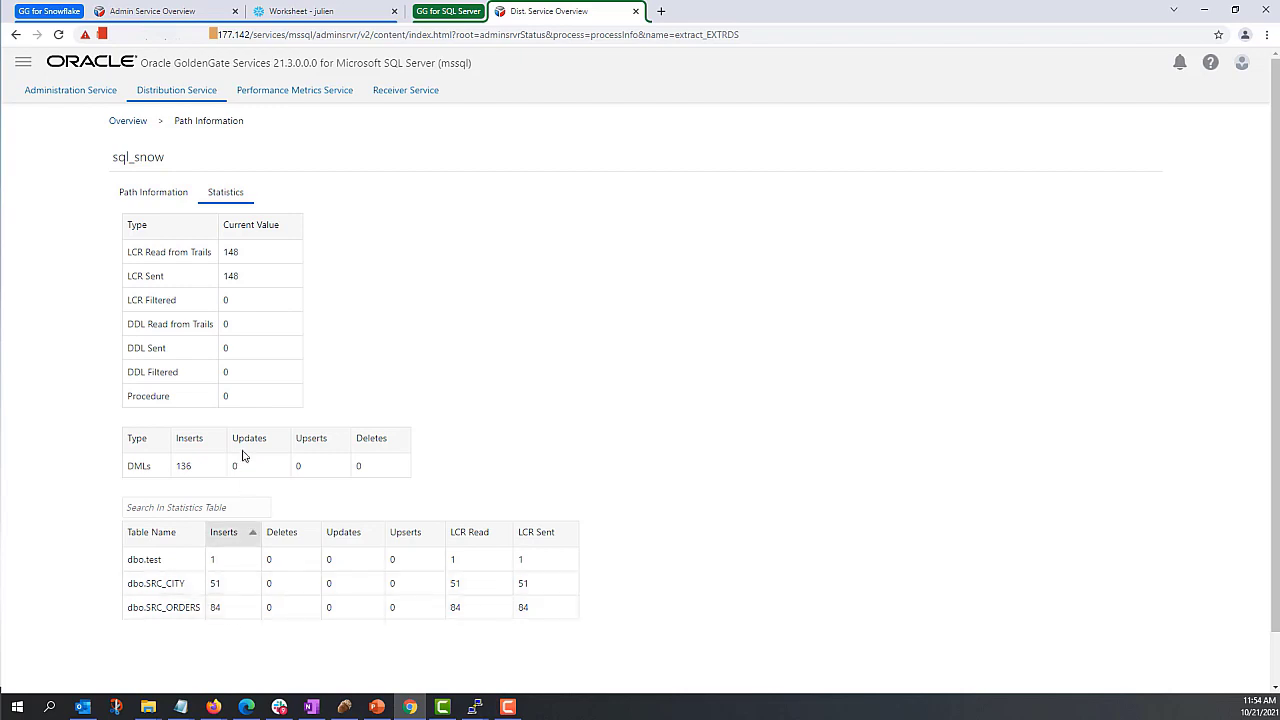
click(125, 124)
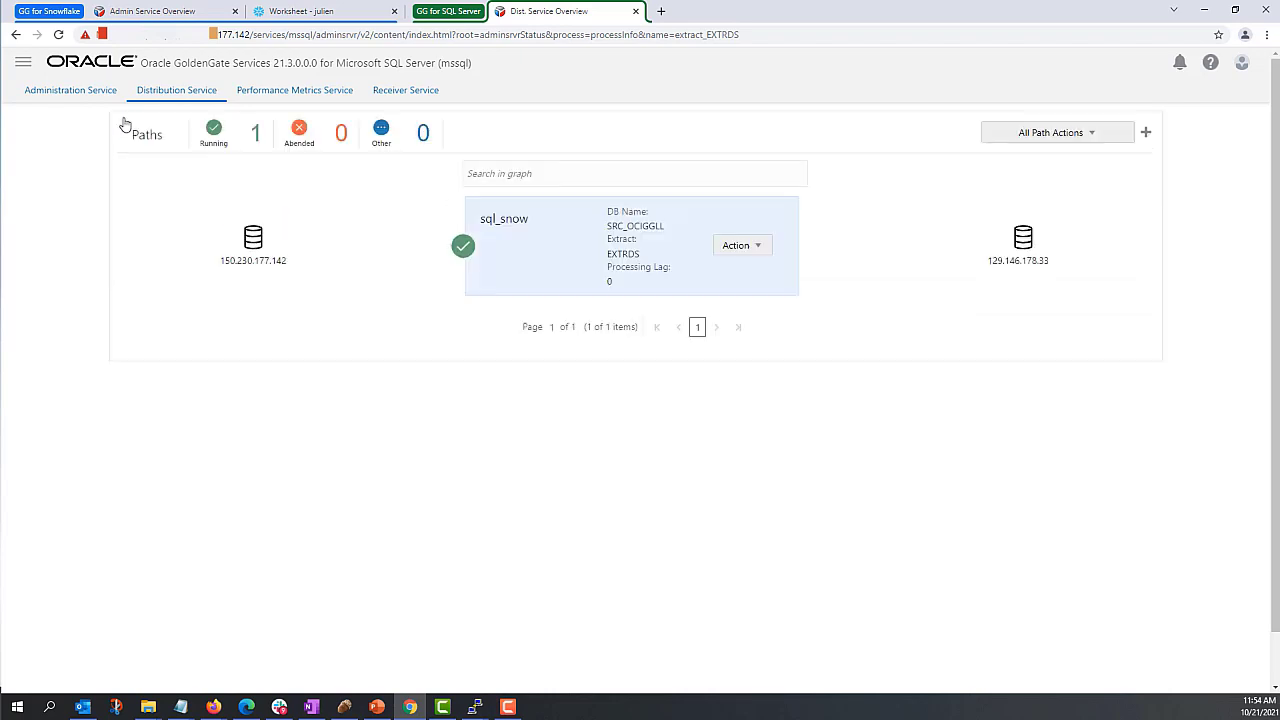
Step: Switch to the GoldenGate for Big Data deployment and check the RSNOW Replicat's total insert statistics for Schema_2.SRC_ORDERS
click(160, 12)
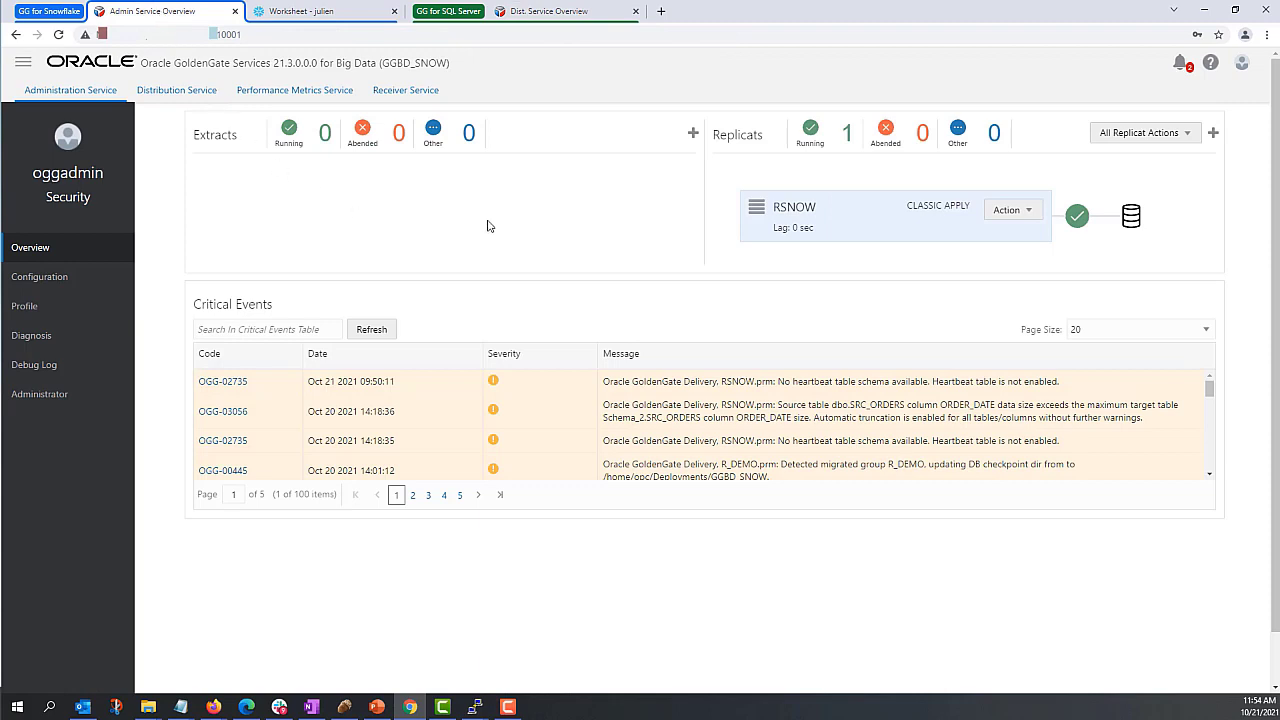
click(793, 208)
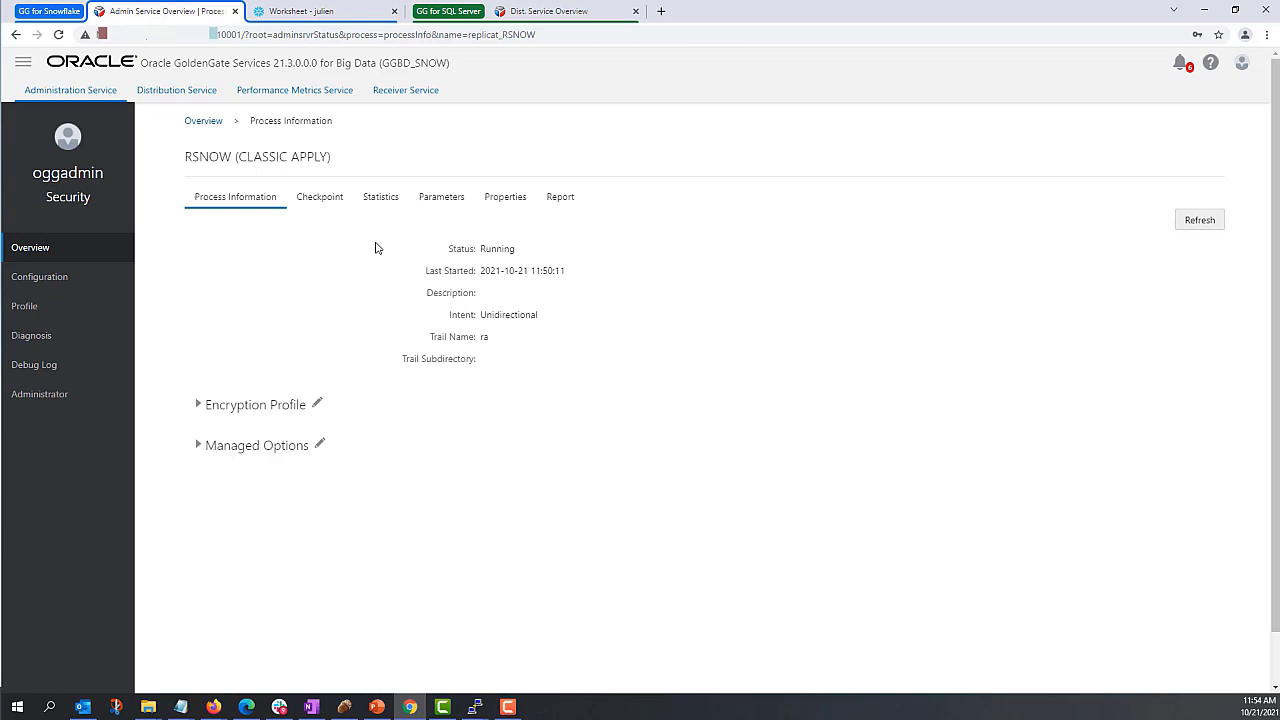
click(383, 200)
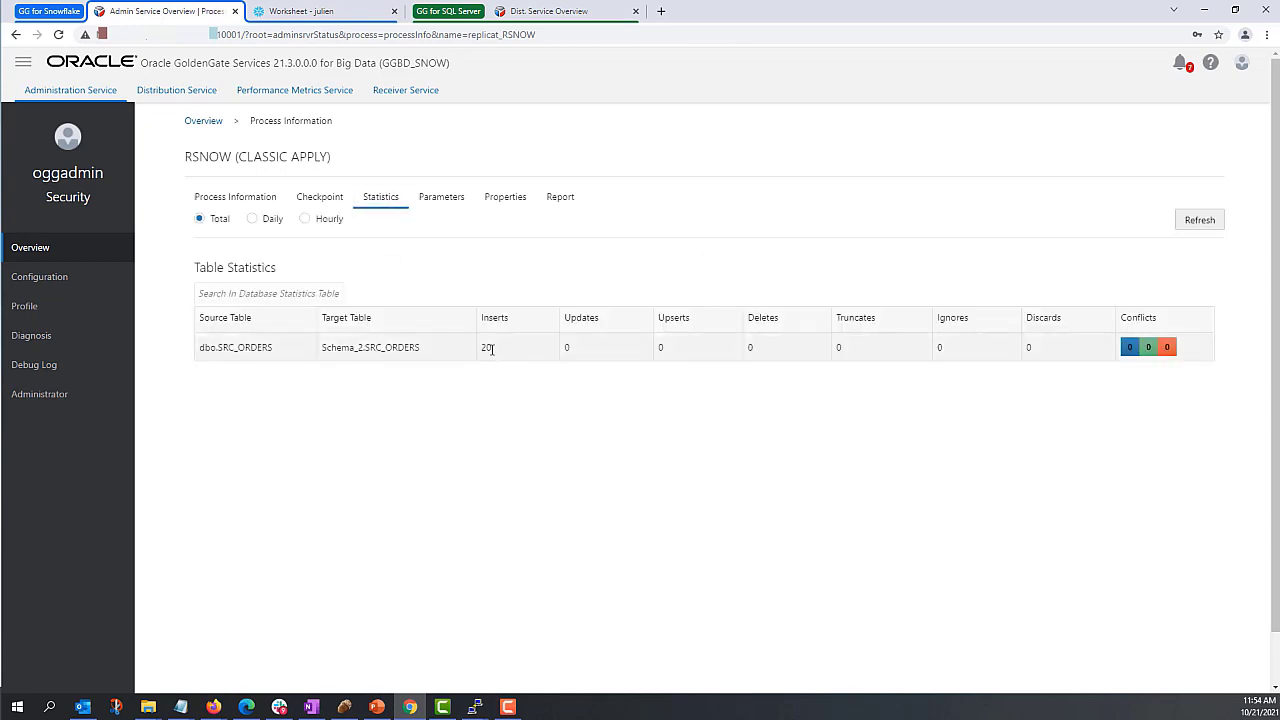
drag(504, 354, 478, 349)
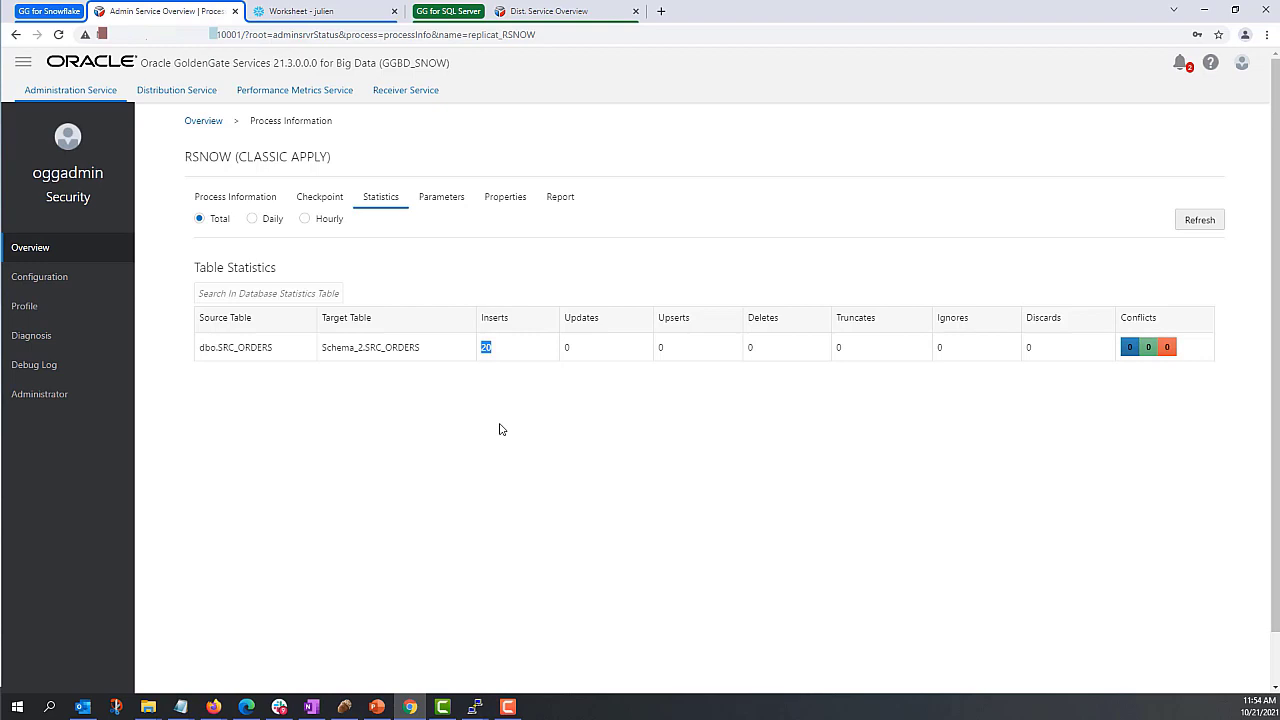
Step: Switch to the Snowflake worksheet, preview the Schema_2 SRC_ORDERS data sorted by descending ORDER_ID, and review the rows with IDs 140 to 159
click(312, 14)
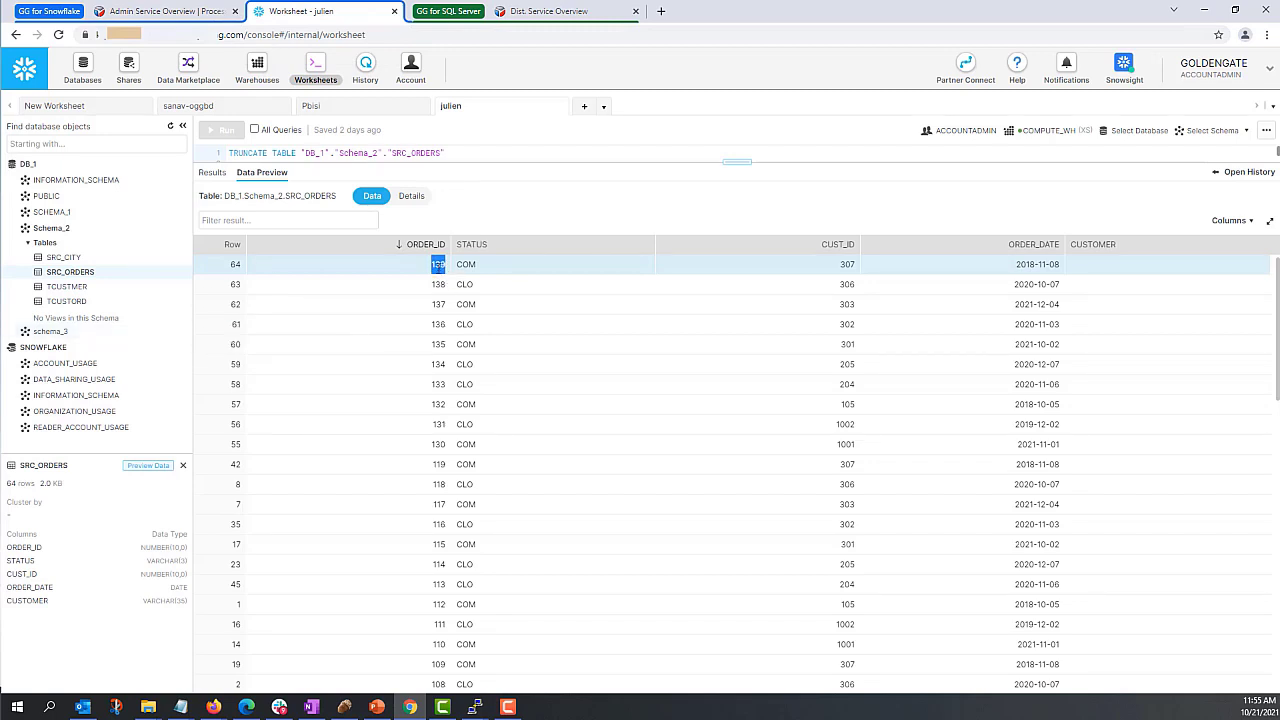
right_click(84, 274)
click(113, 281)
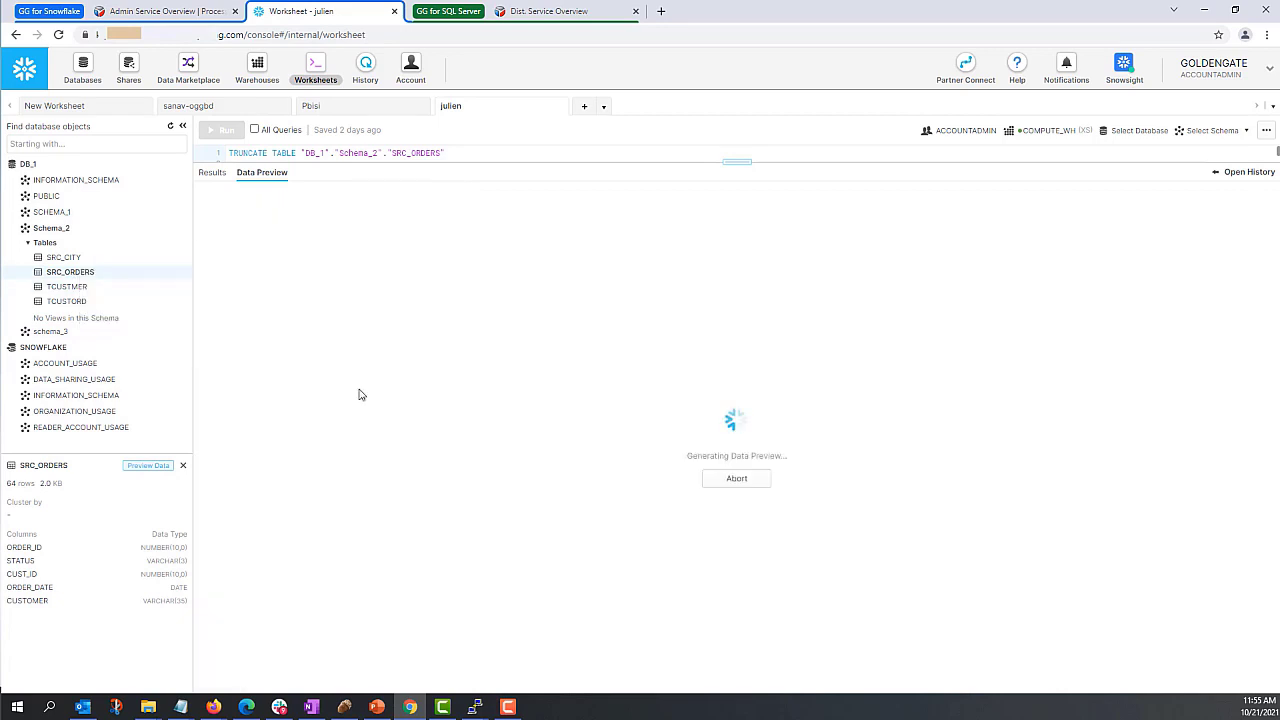
click(426, 246)
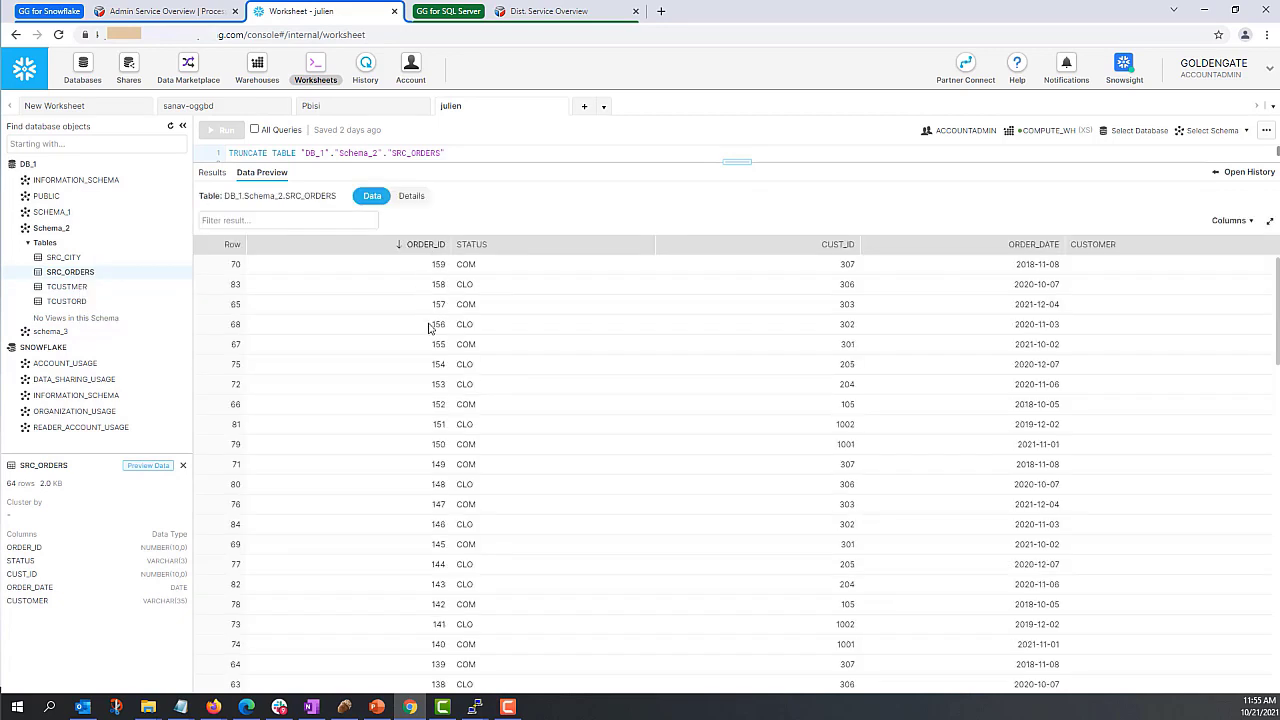
drag(226, 266, 1120, 652)
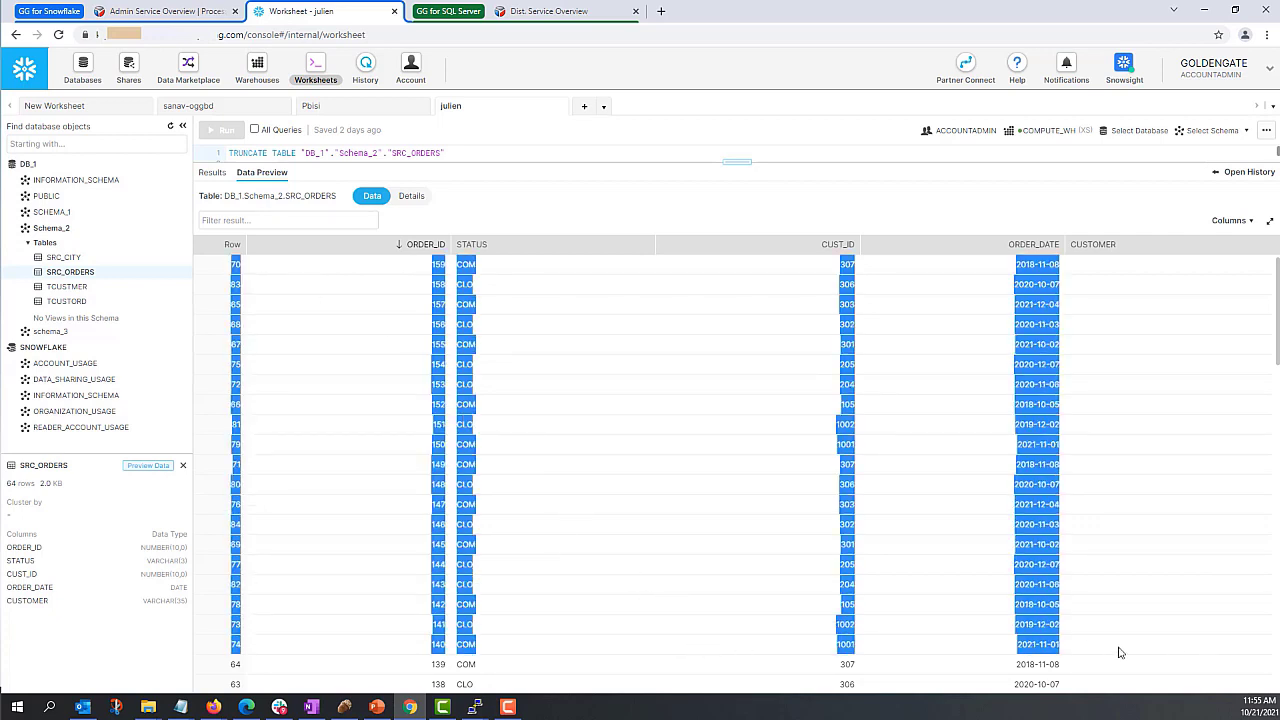
click(505, 154)
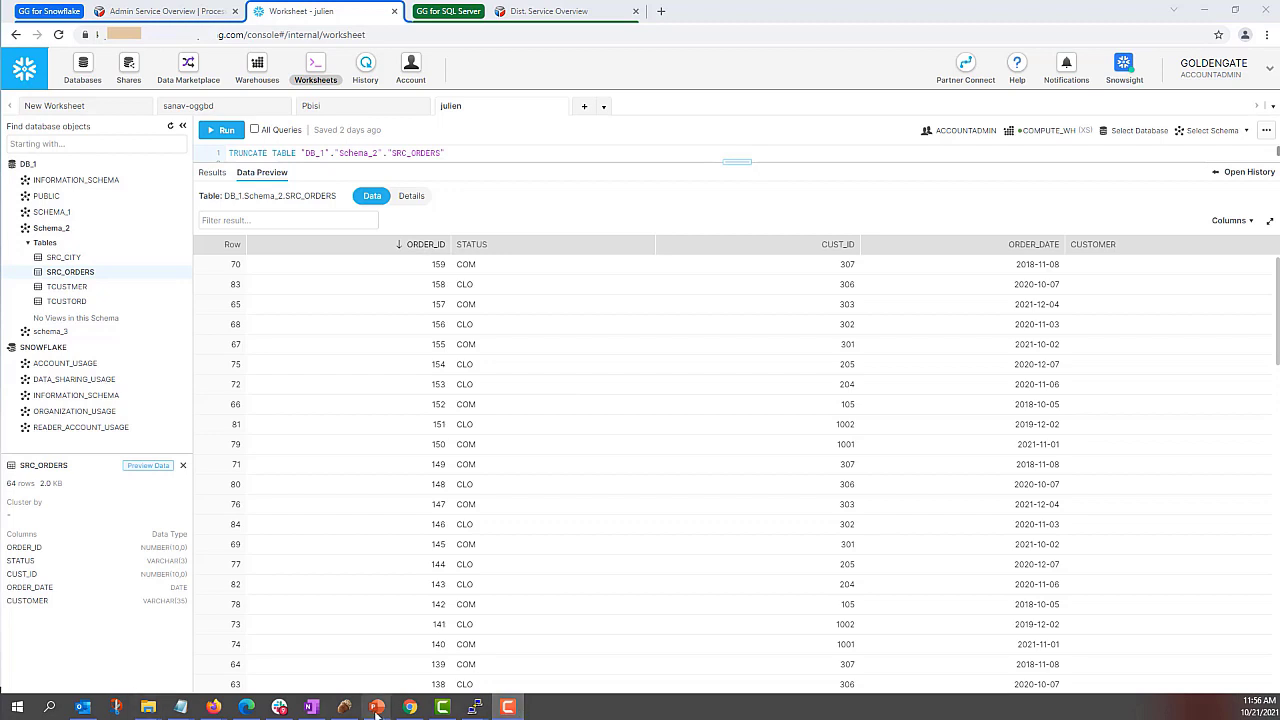
click(398, 687)
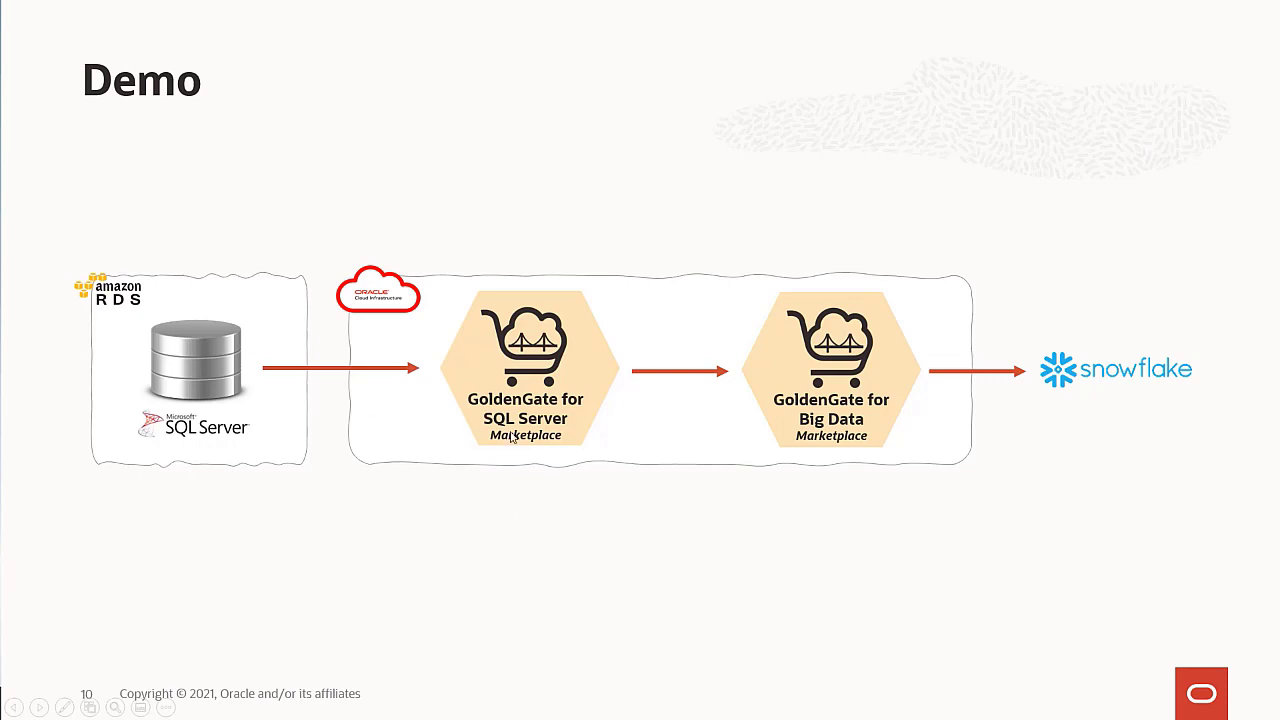
click(267, 430)
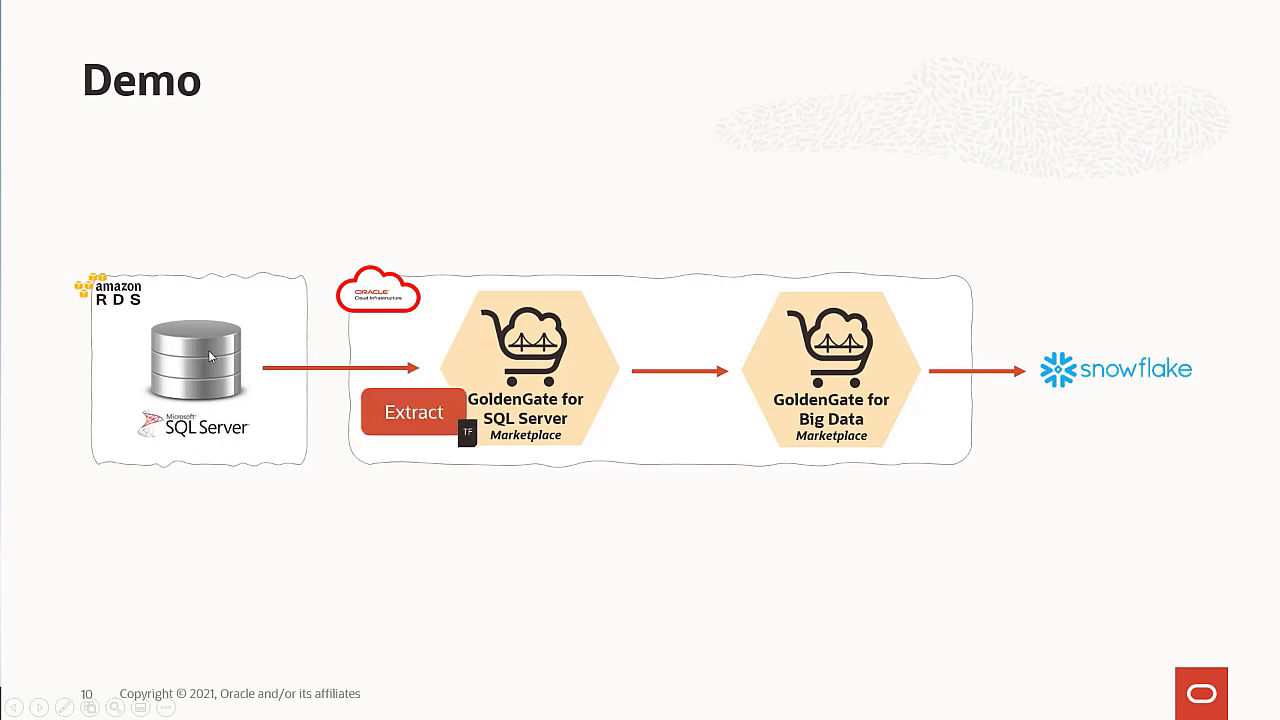
click(616, 418)
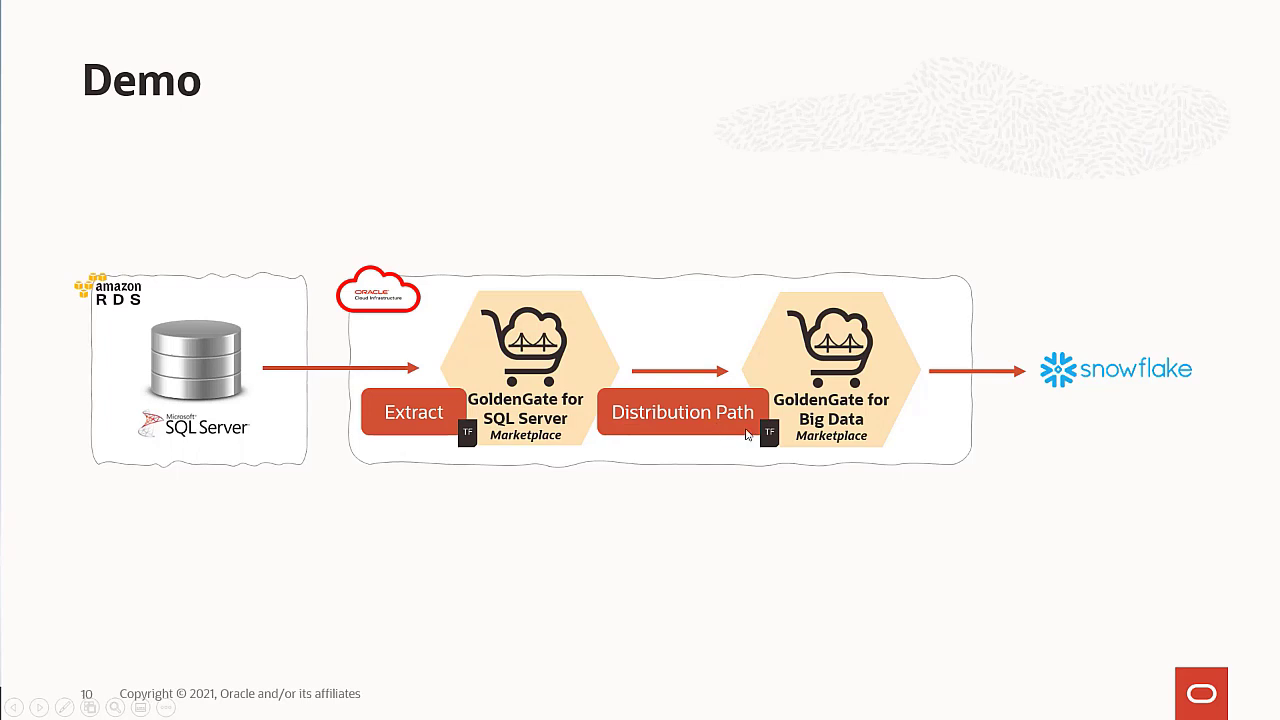
click(848, 447)
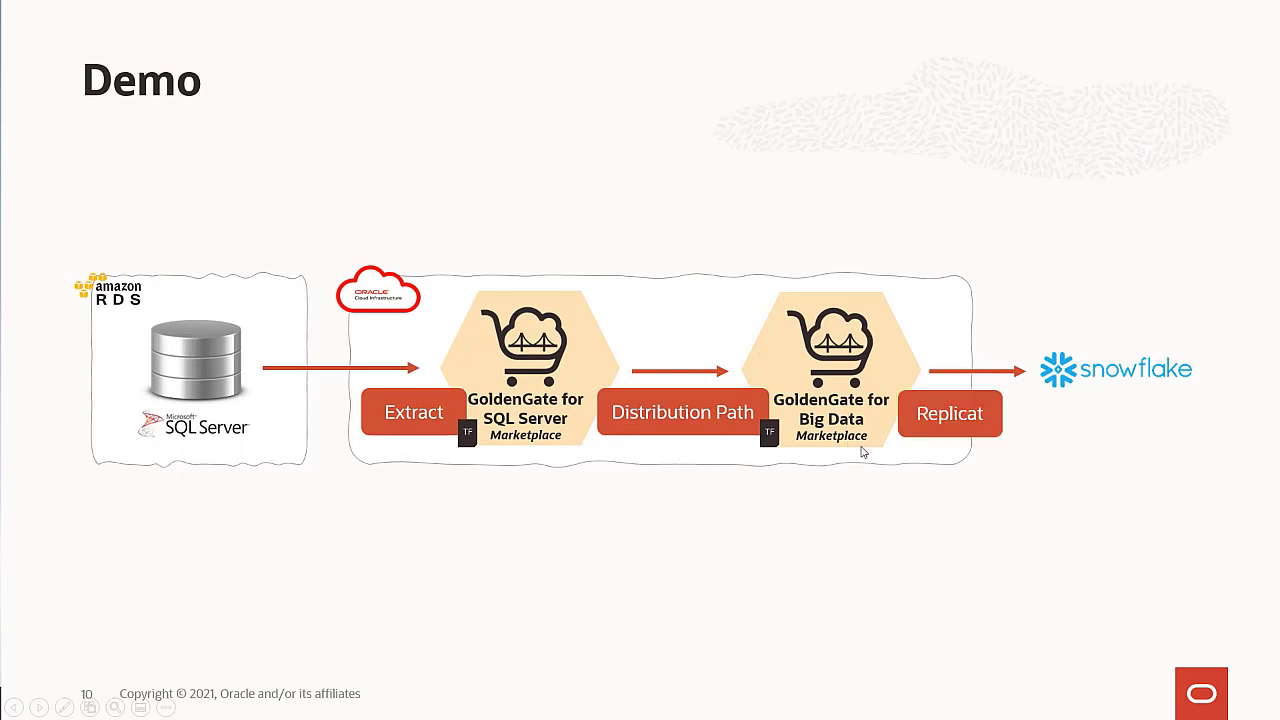